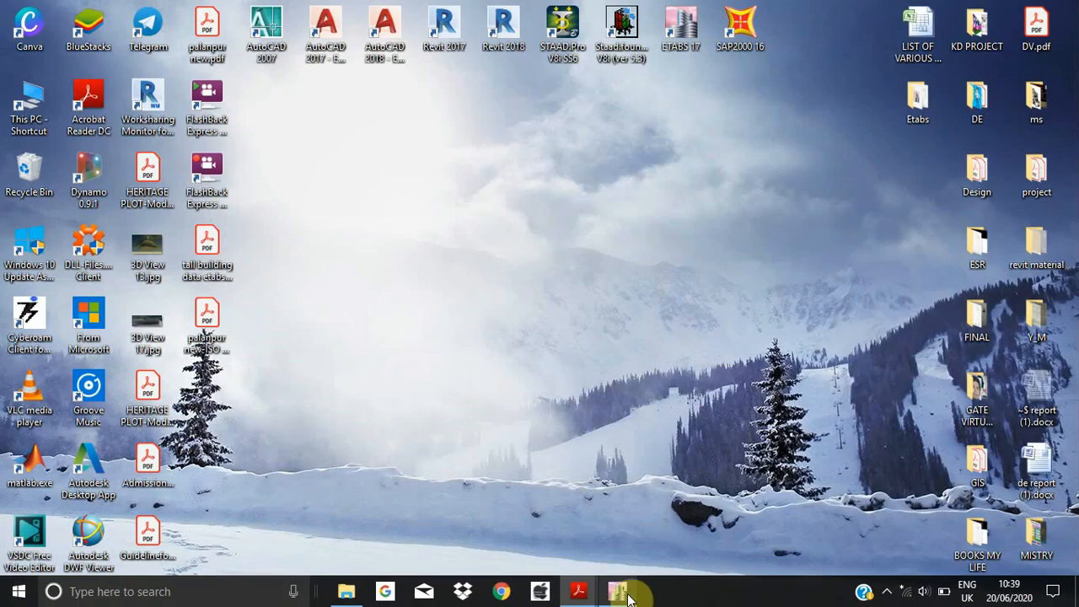
- Switch to ETABS and start a new model from built-in settings with Metric SI display units
click(620, 590)
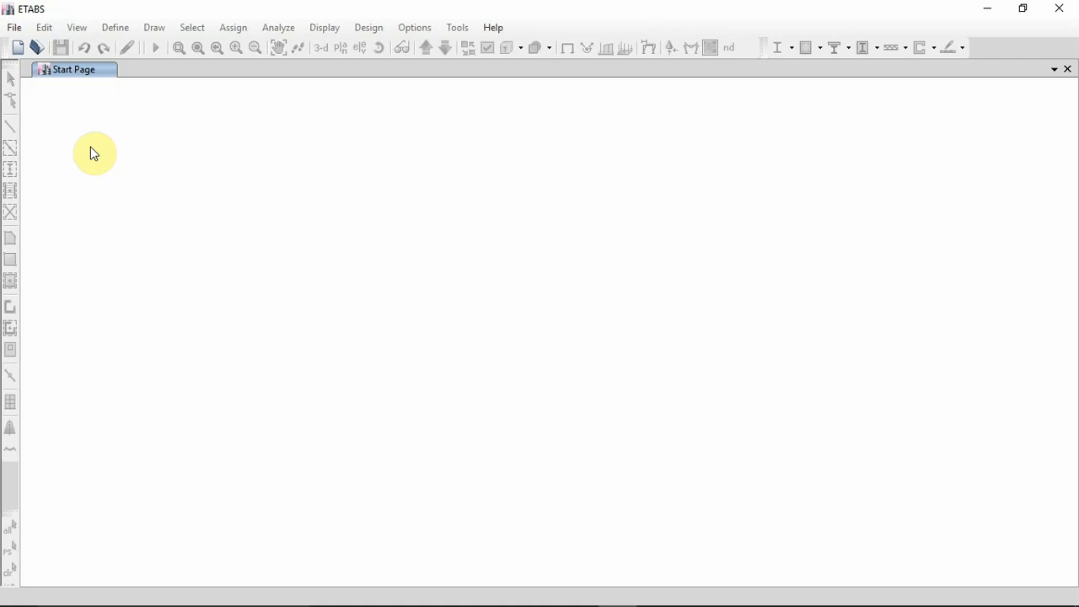
click(14, 28)
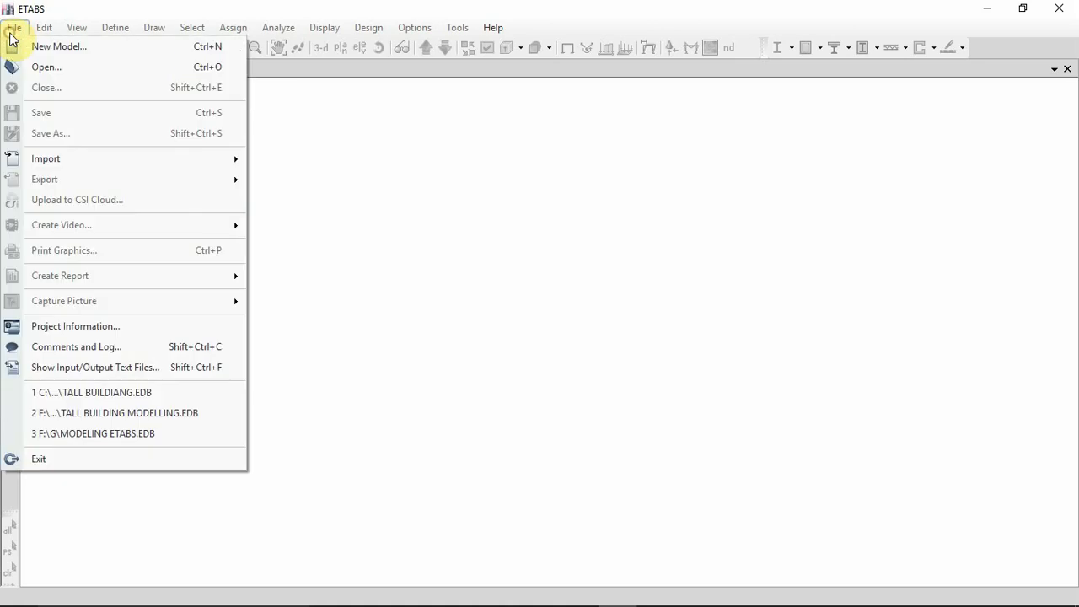
click(66, 47)
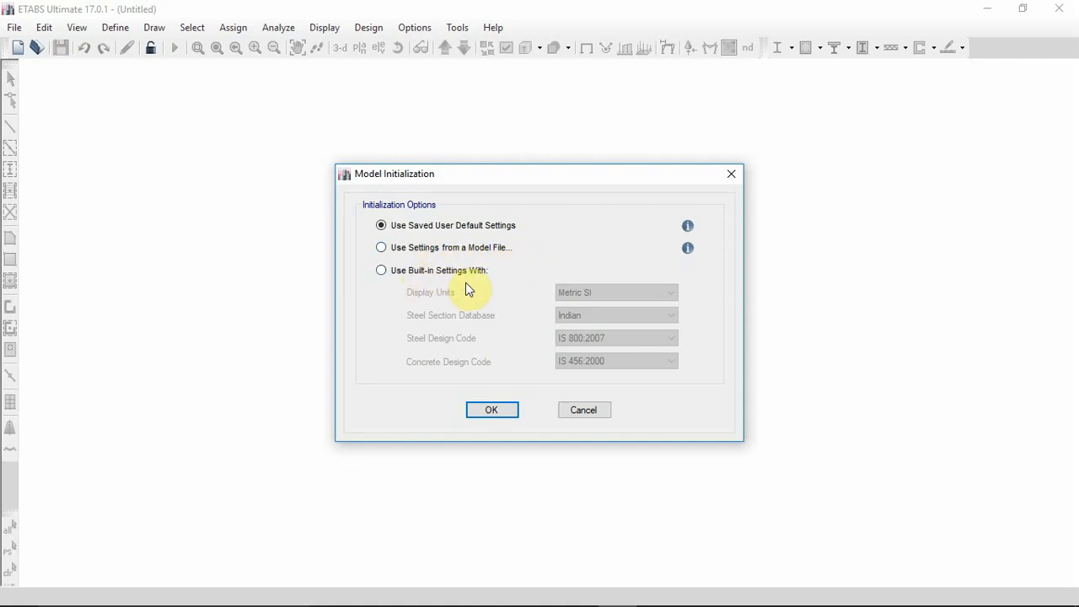
click(384, 273)
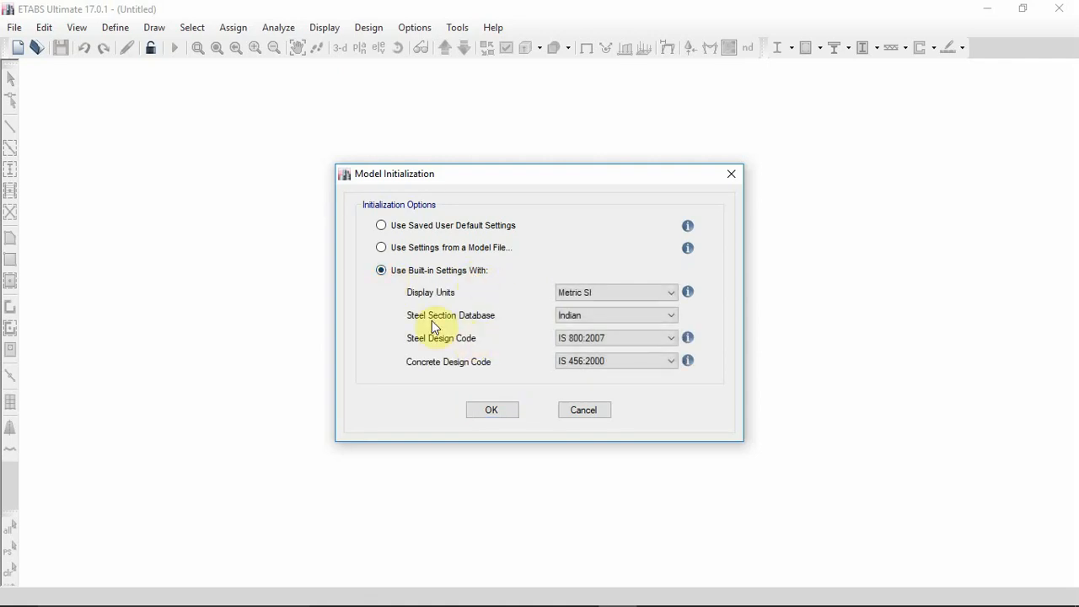
click(596, 293)
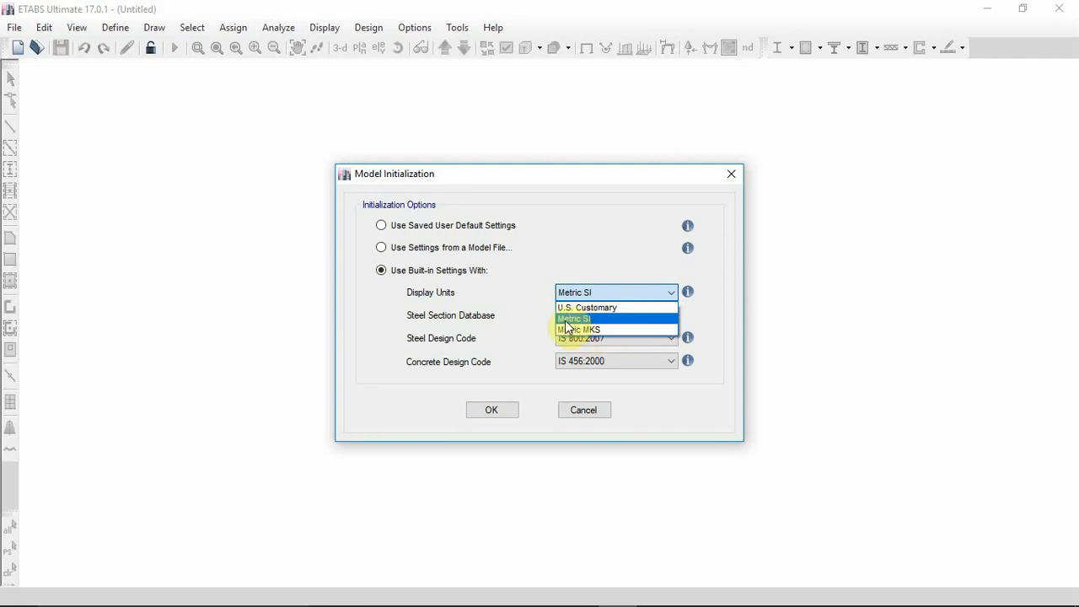
click(566, 320)
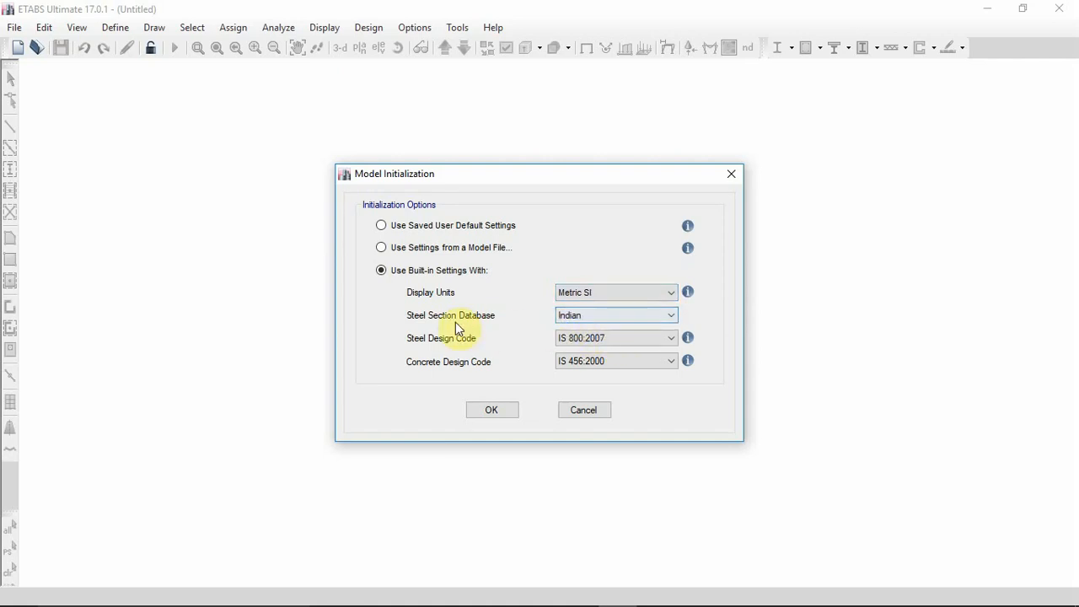
- Initialize the model with the Indian steel section database, IS 800:2007 steel design code and IS 456:2000 concrete design code
click(563, 319)
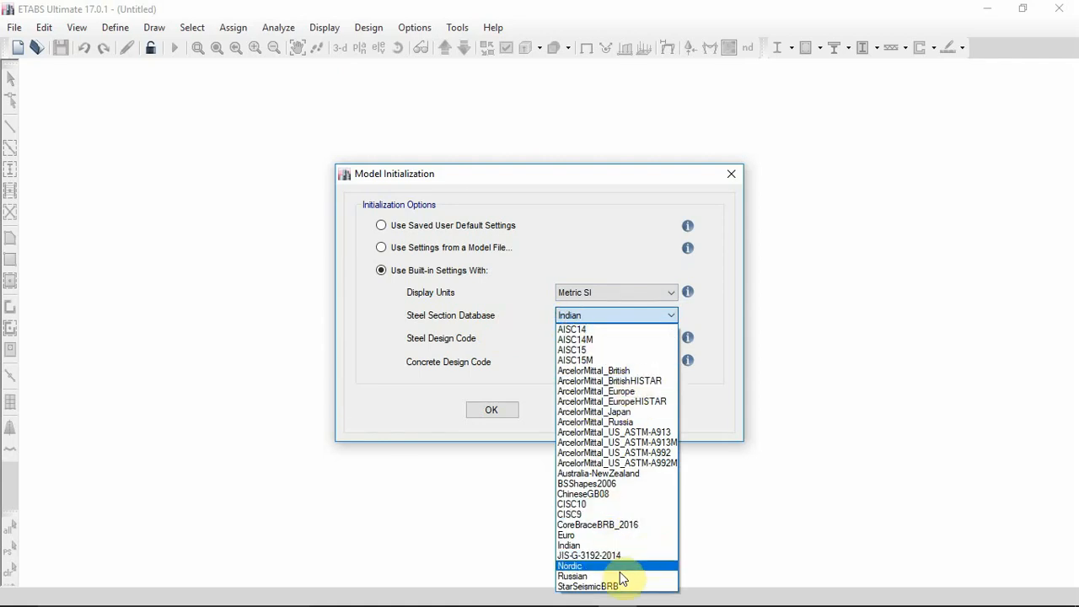
click(617, 546)
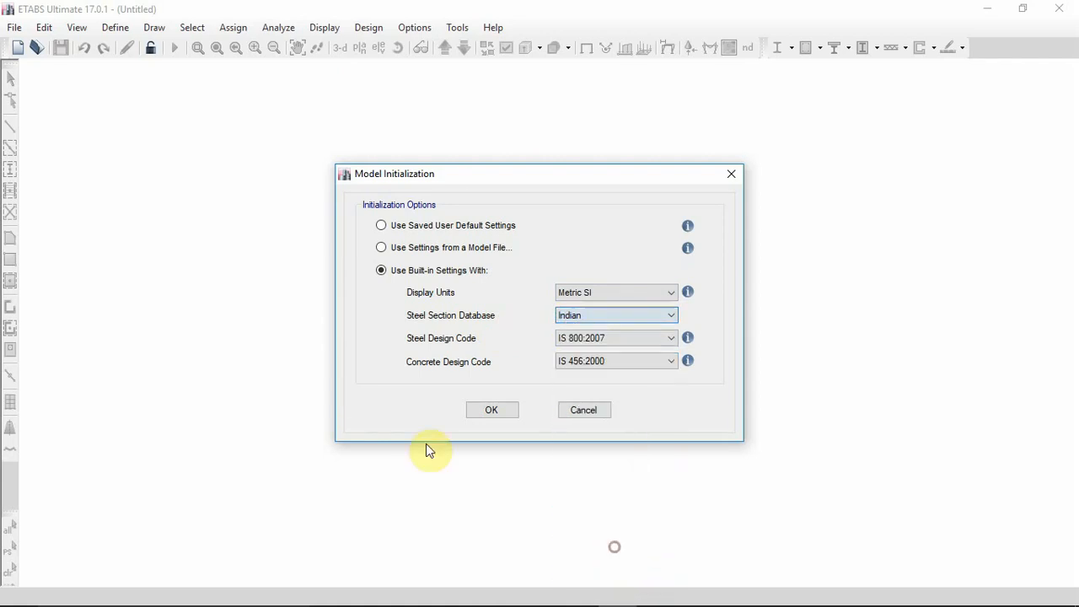
click(579, 338)
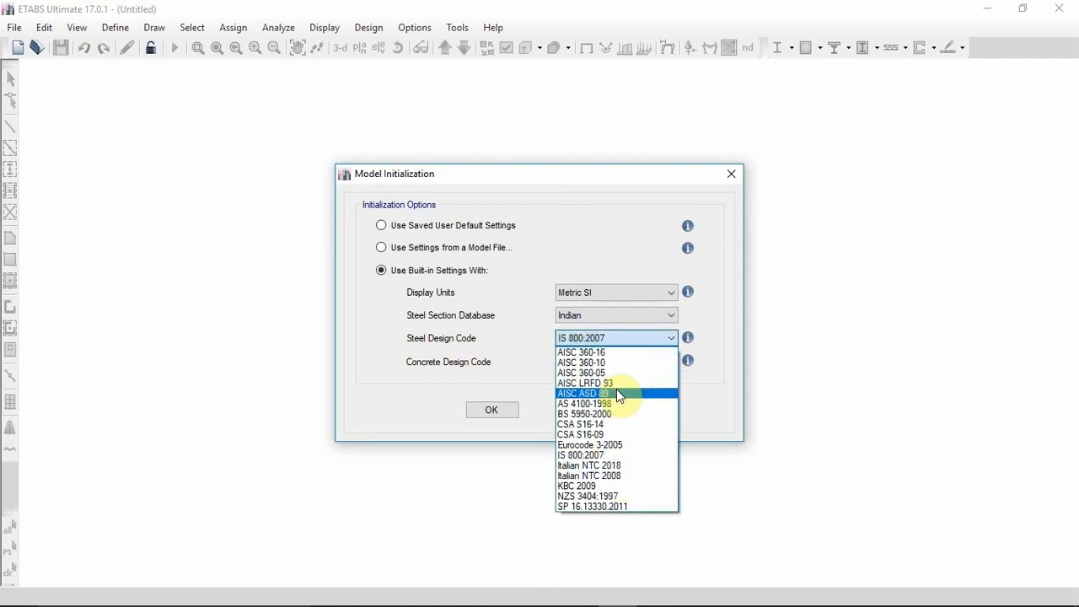
click(610, 455)
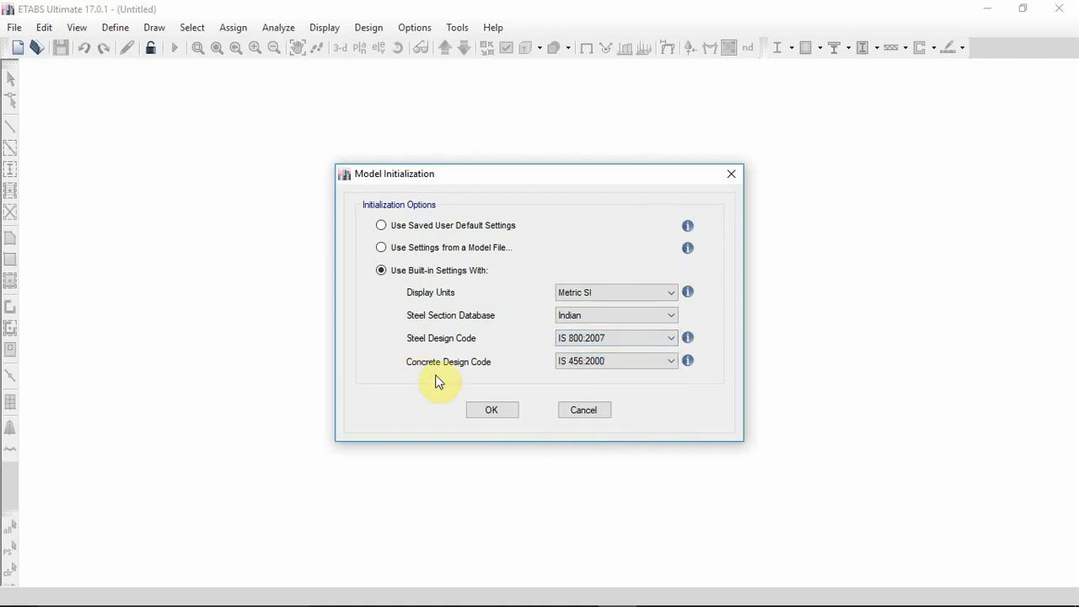
click(588, 368)
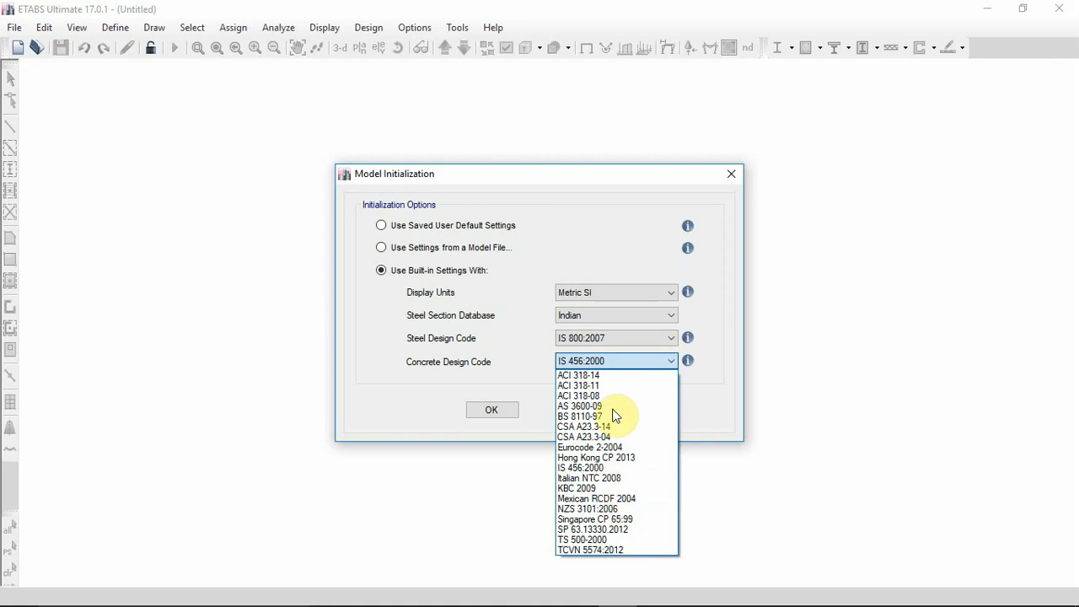
click(606, 360)
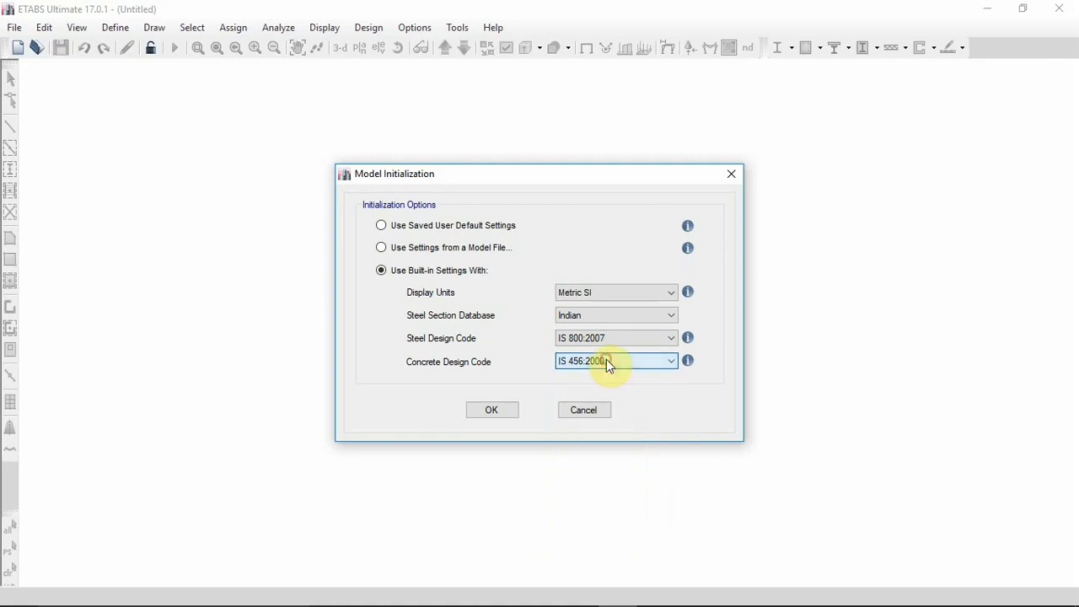
click(484, 411)
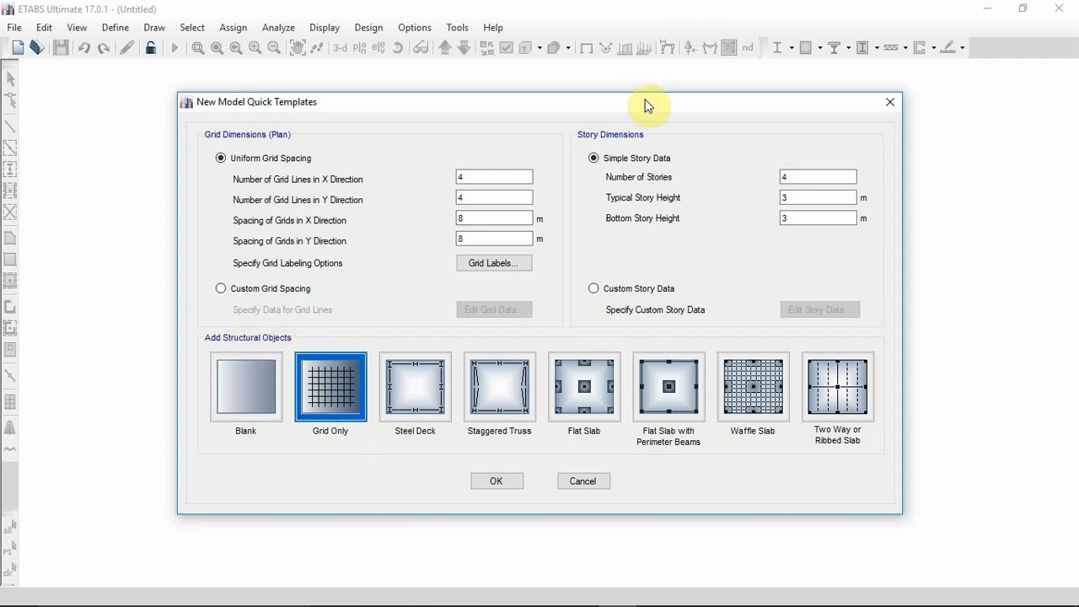
- Show the tall building data PDF in Acrobat Reader beside the template dialog and examine its grid plan
drag(645, 105, 484, 98)
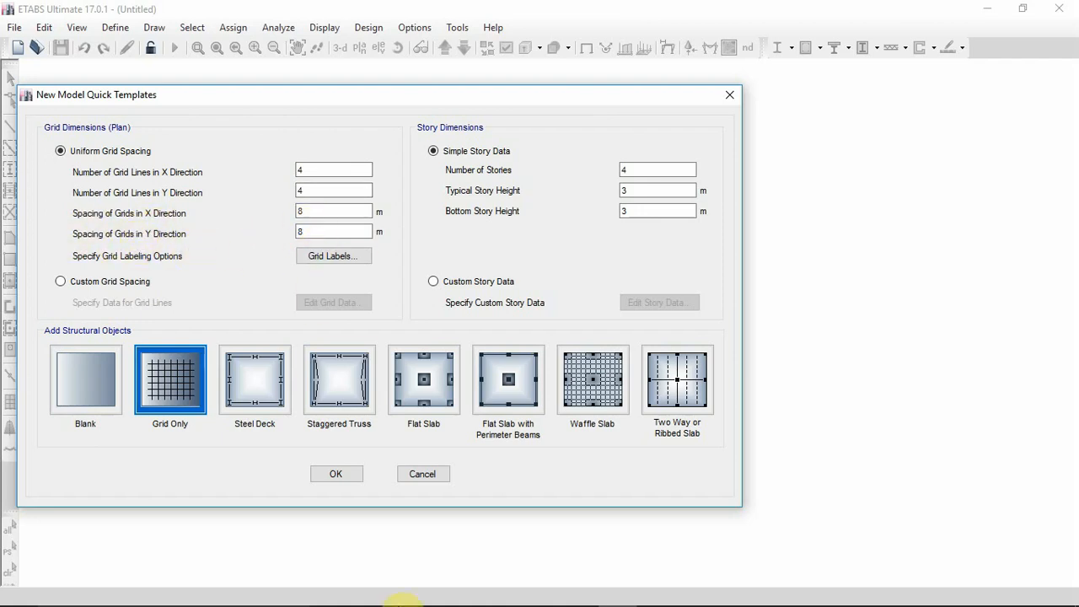
mouse_move(397, 604)
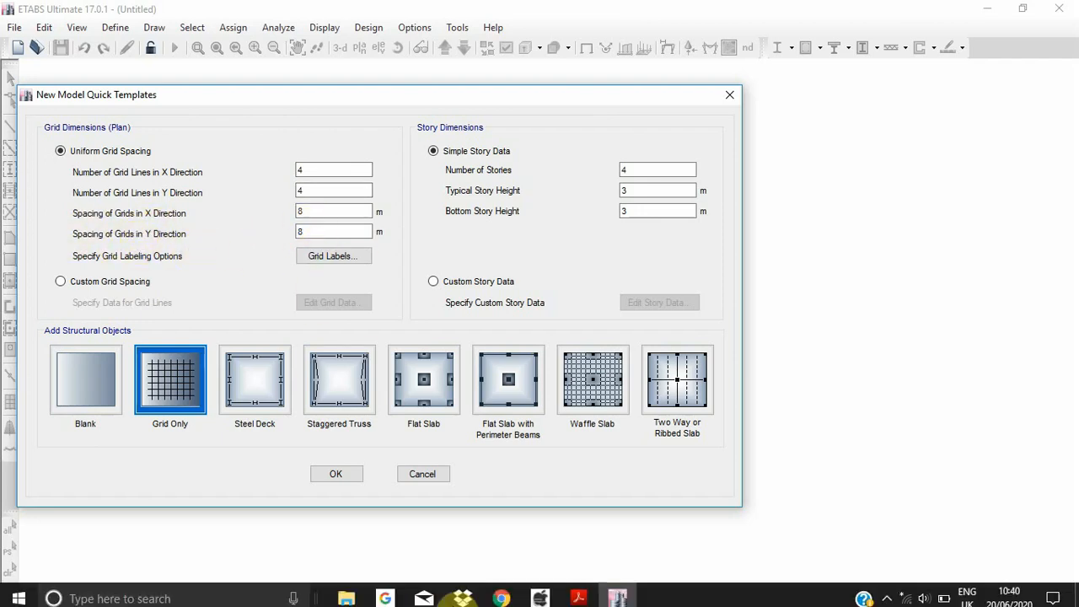
click(578, 591)
click(621, 533)
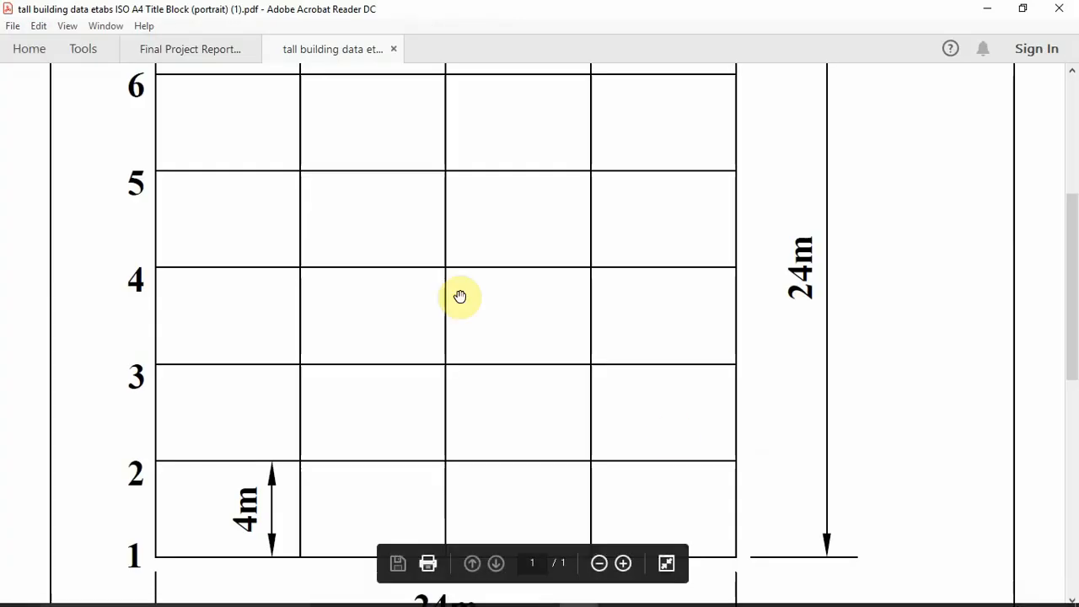
click(1016, 7)
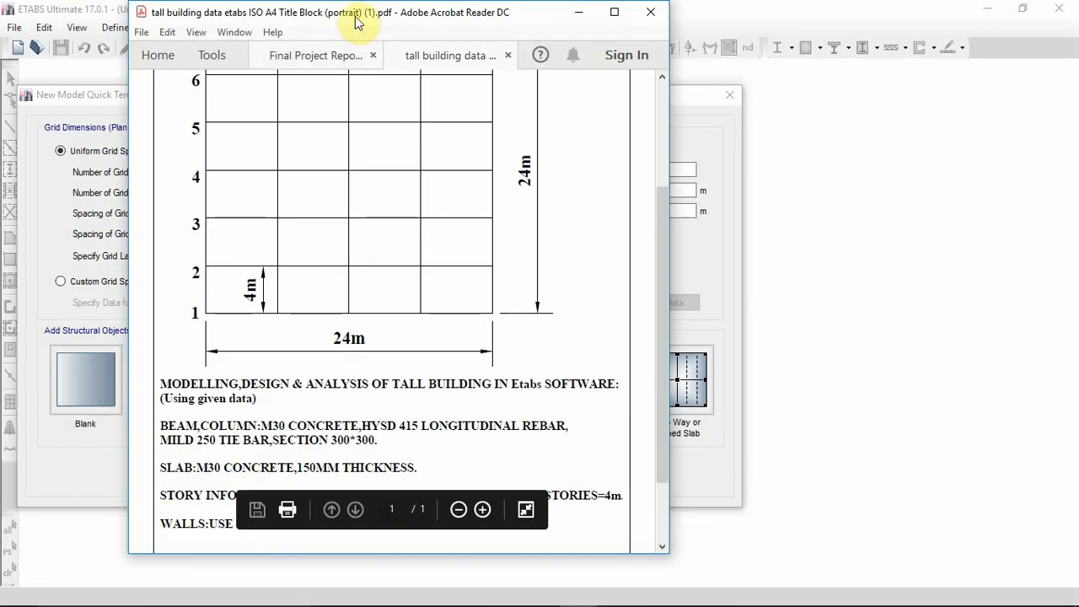
drag(362, 12, 753, 59)
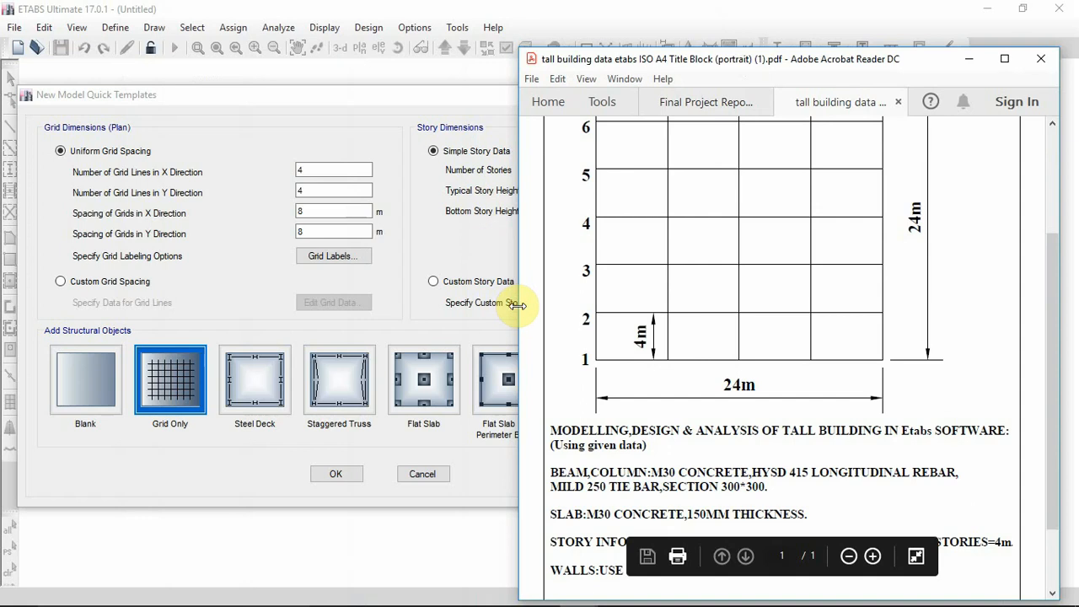
drag(517, 303, 641, 284)
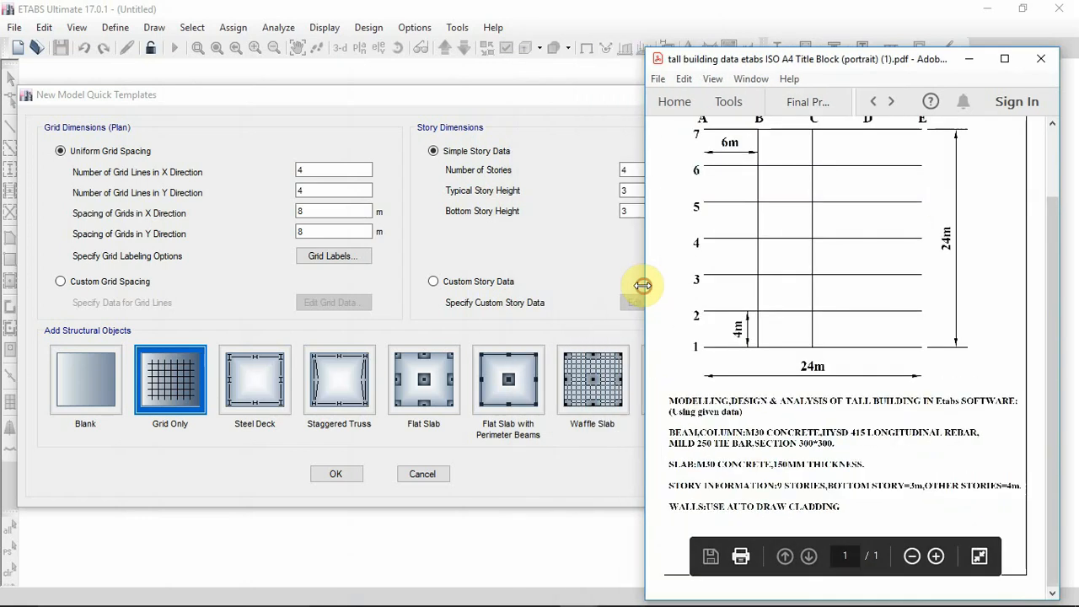
drag(1056, 291, 1057, 227)
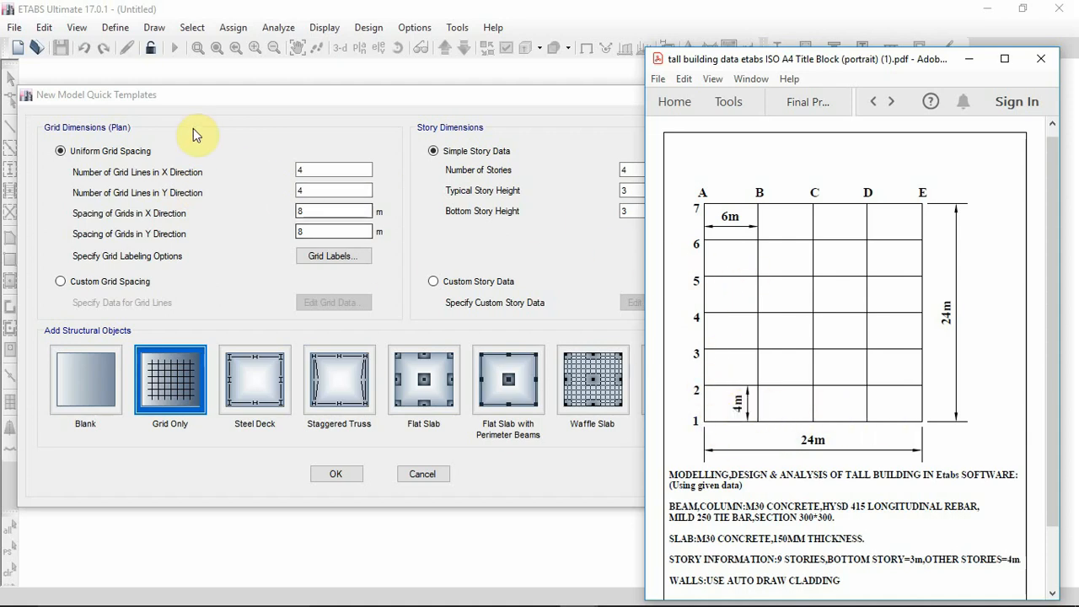
- Set the uniform plan grid to 5 lines in X and 7 in Y, spaced 6 m in X and 4 m in Y
click(349, 173)
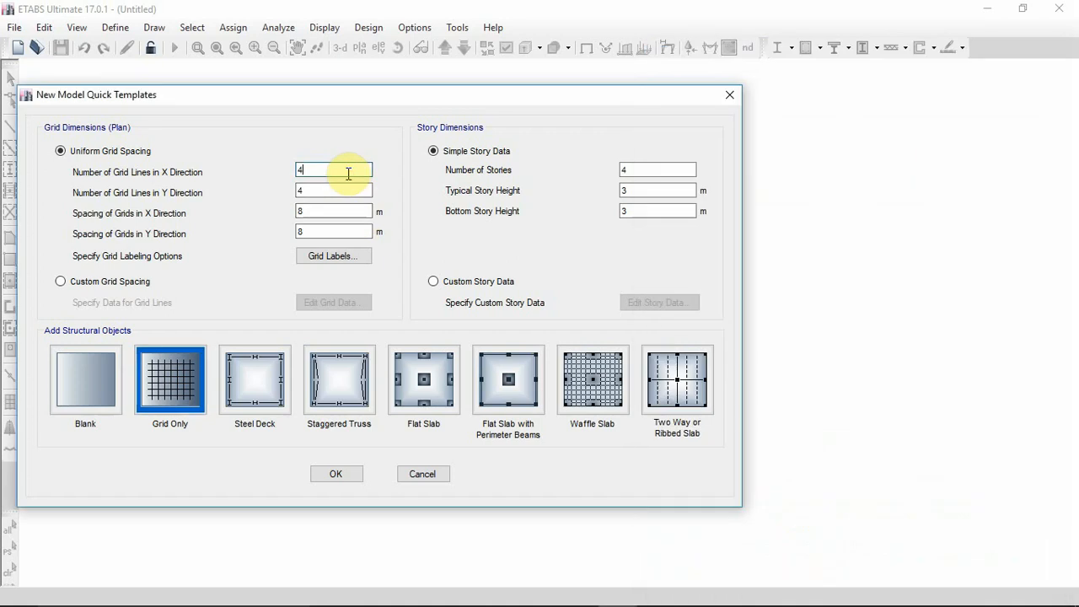
text(5)
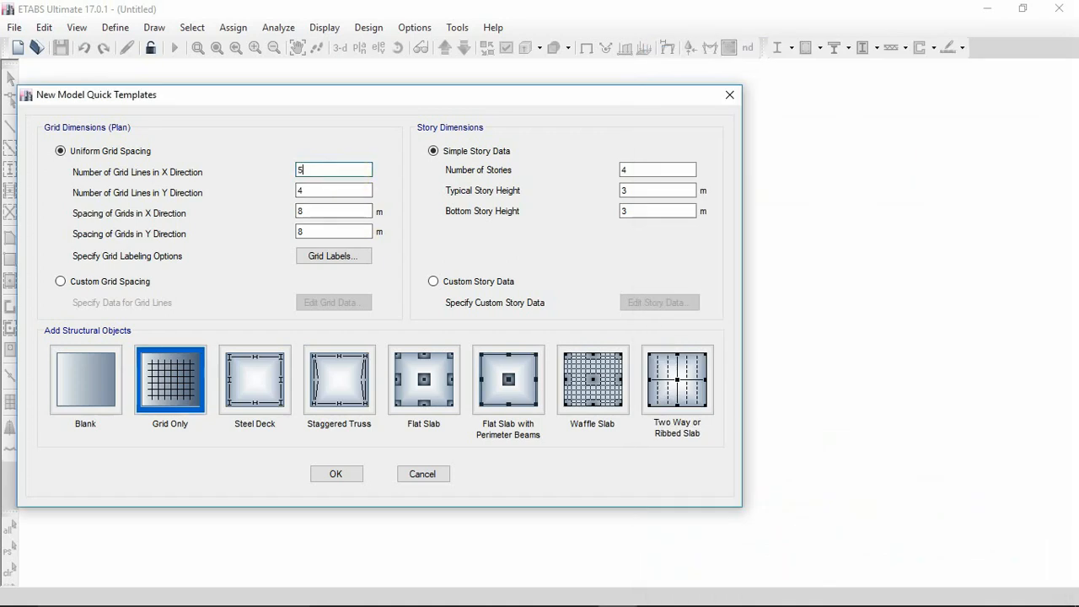
click(310, 192)
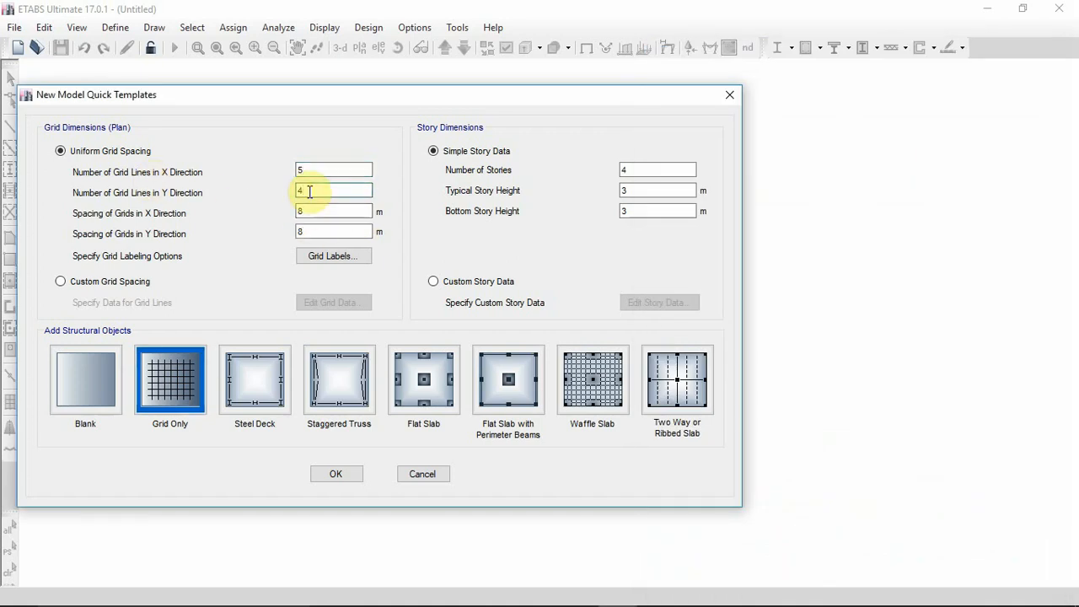
text(7)
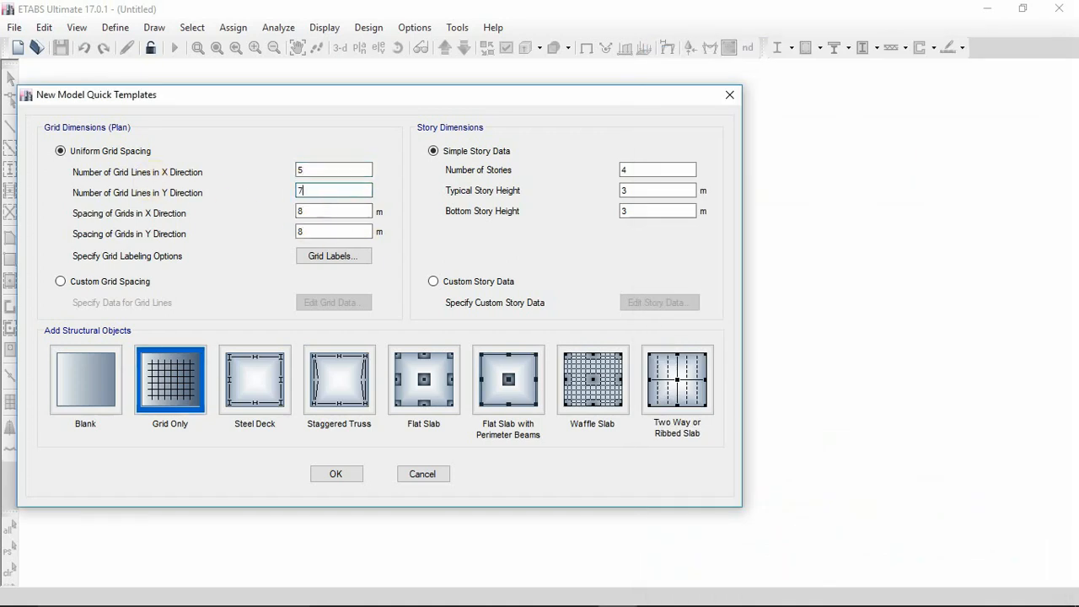
click(327, 212)
mouse_move(578, 591)
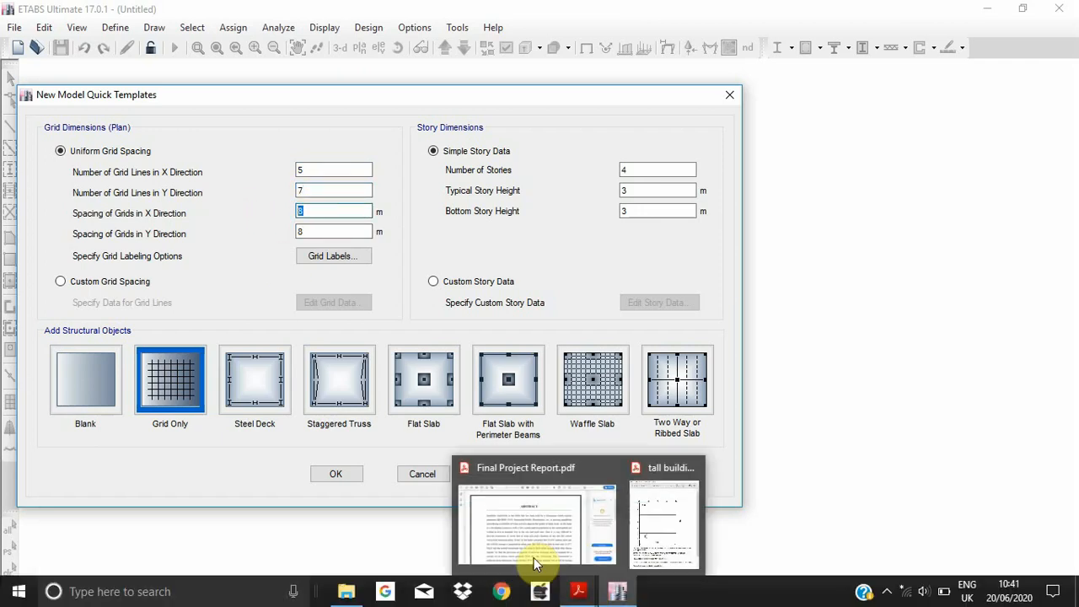
text(6)
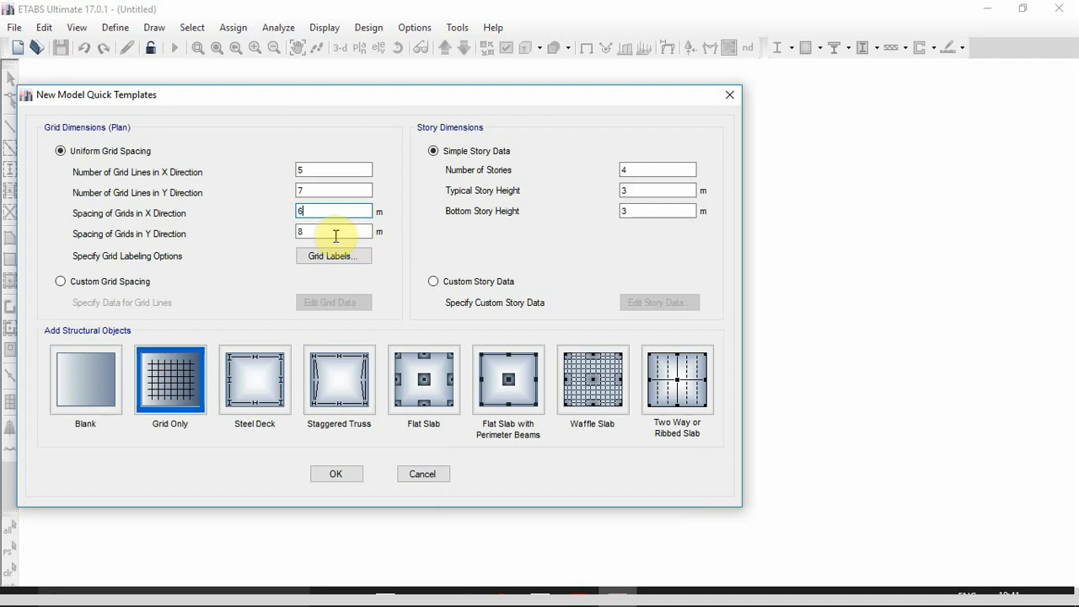
click(320, 231)
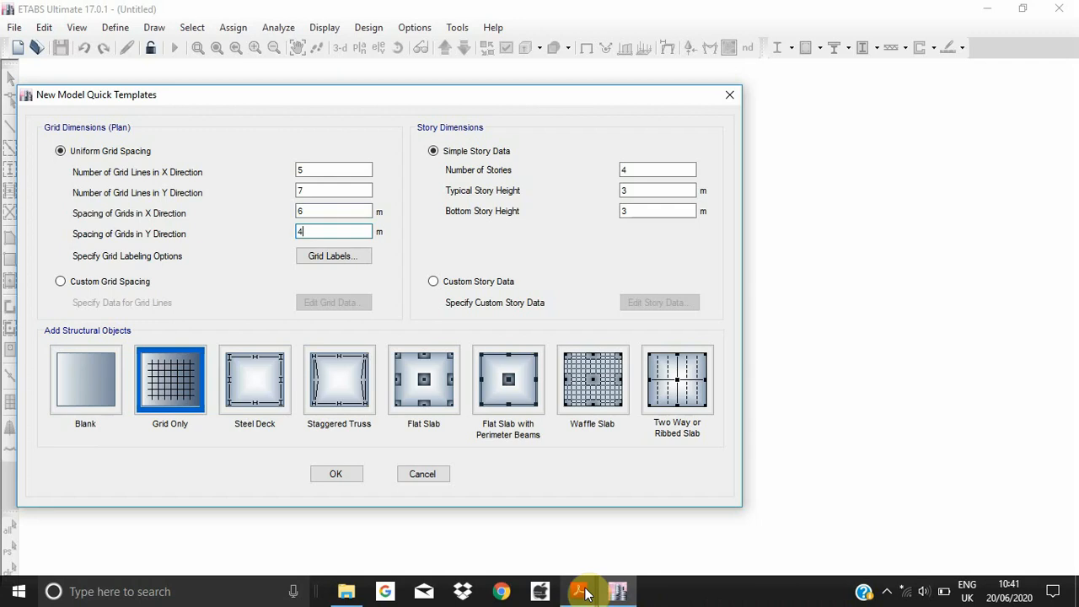
- Consult the story information in the building data PDF, set 9 stories with a 4 m typical height, and choose the Grid Only template
mouse_move(578, 591)
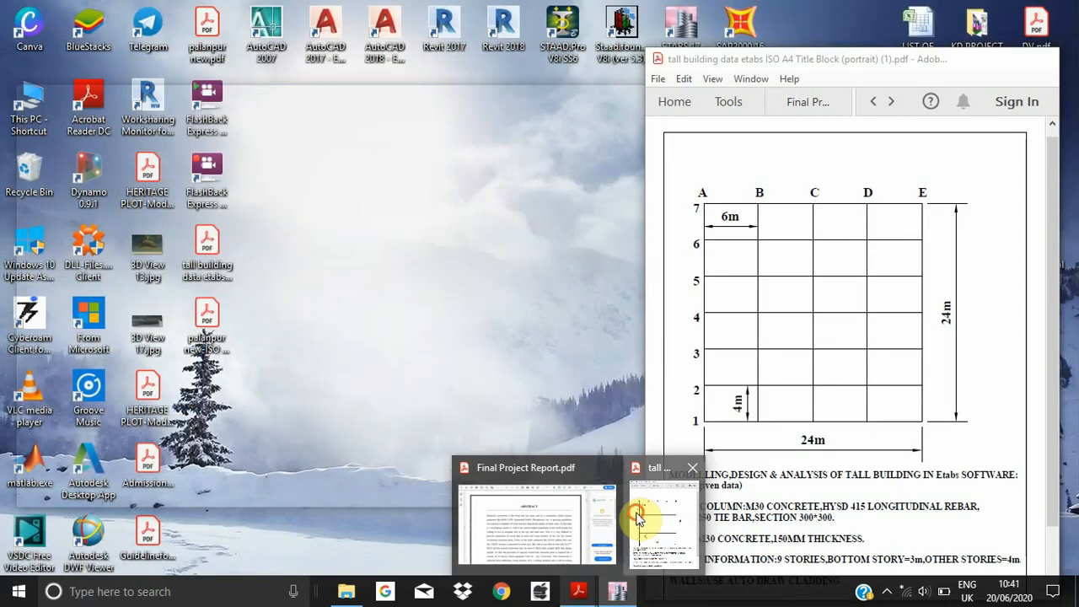
click(638, 518)
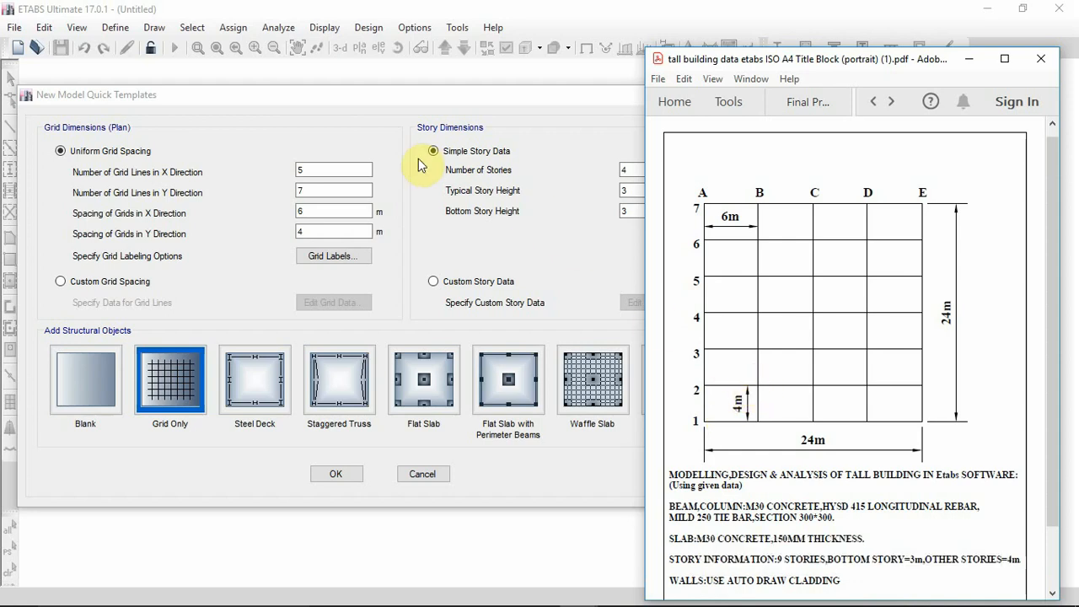
scroll(992, 348, down, 2)
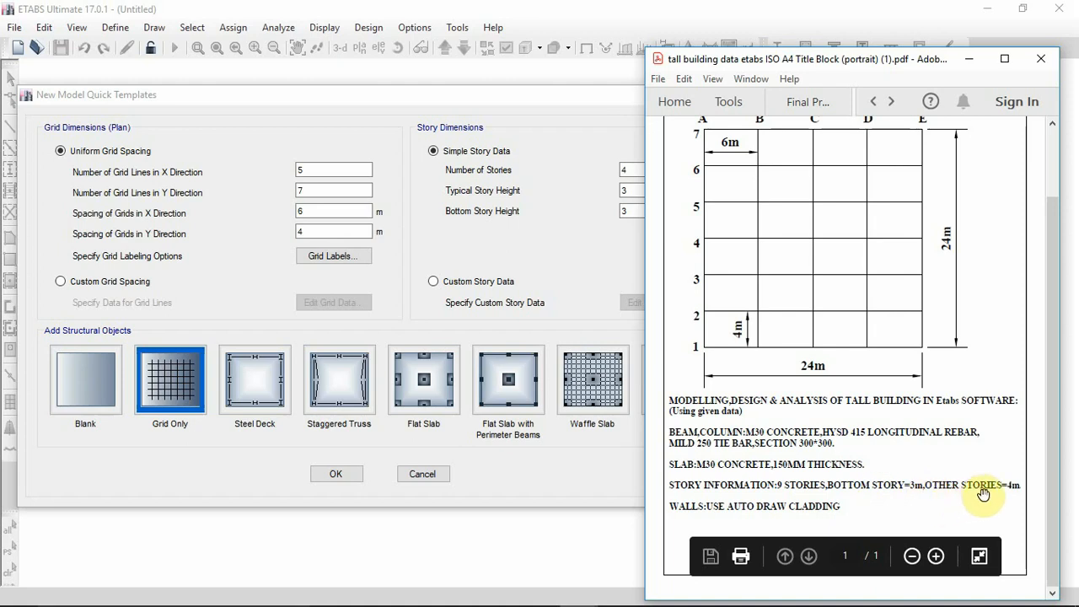
click(969, 58)
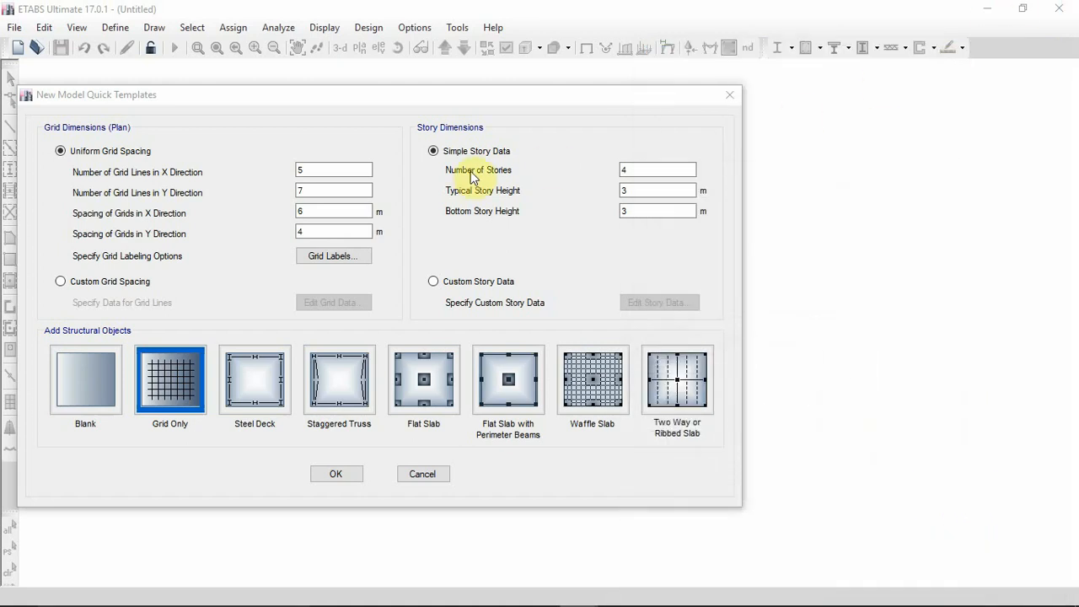
double_click(638, 167)
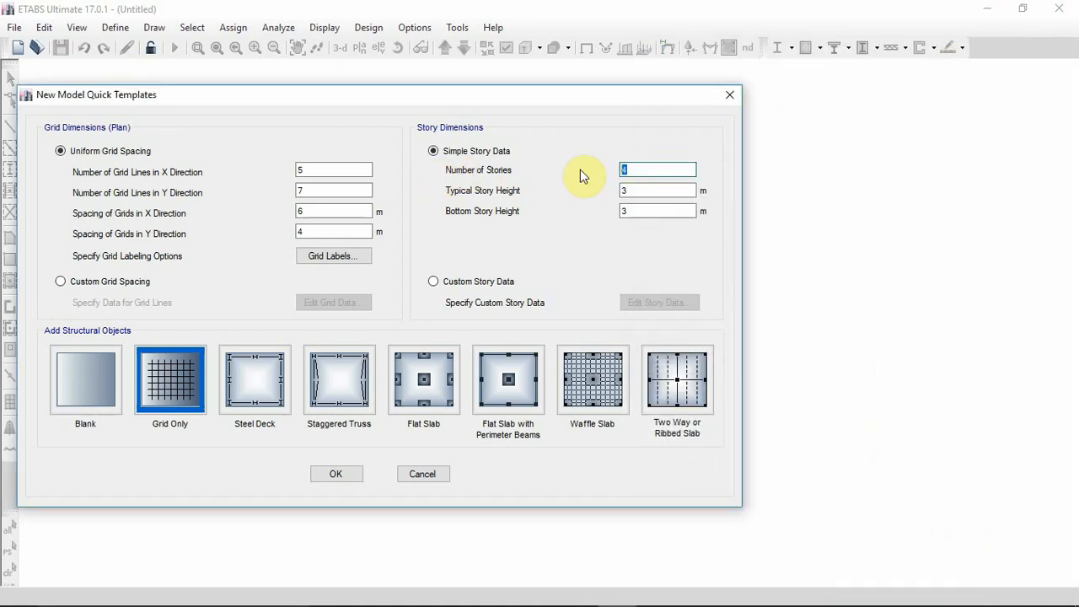
text(9)
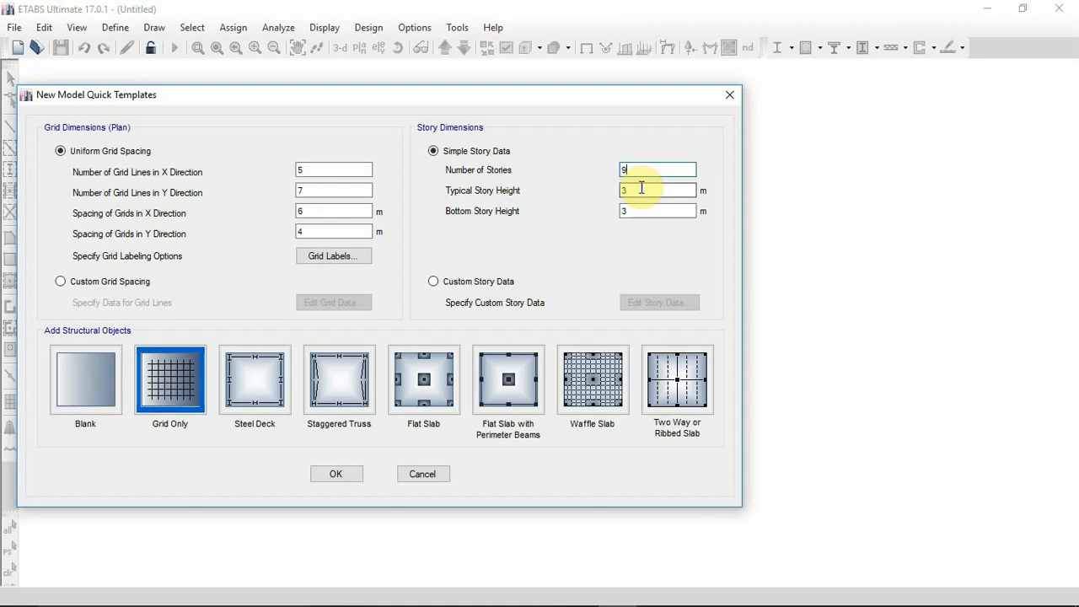
double_click(641, 188)
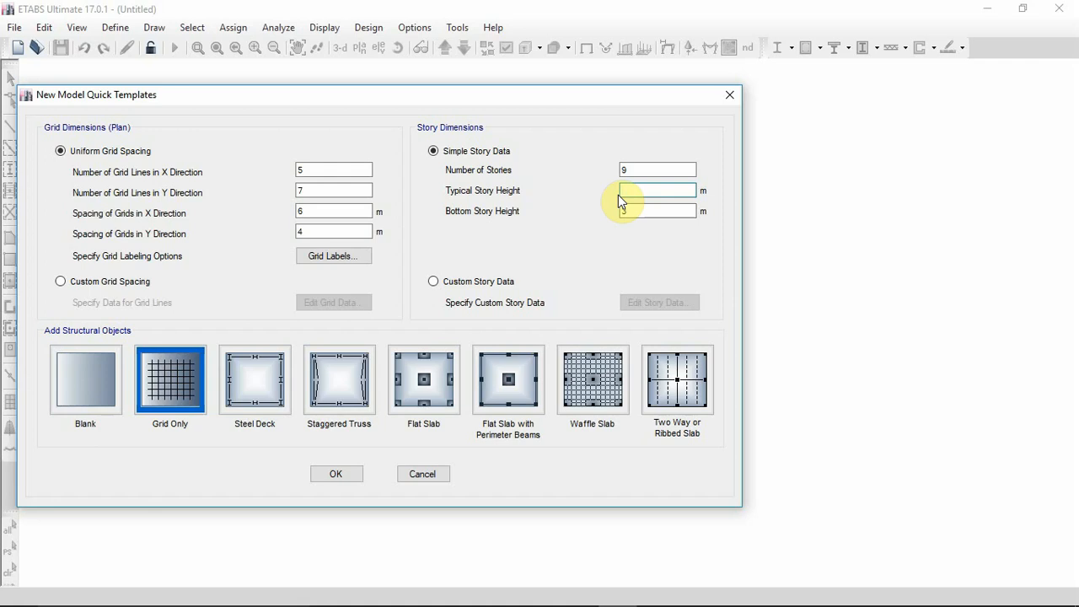
text(4)
click(163, 400)
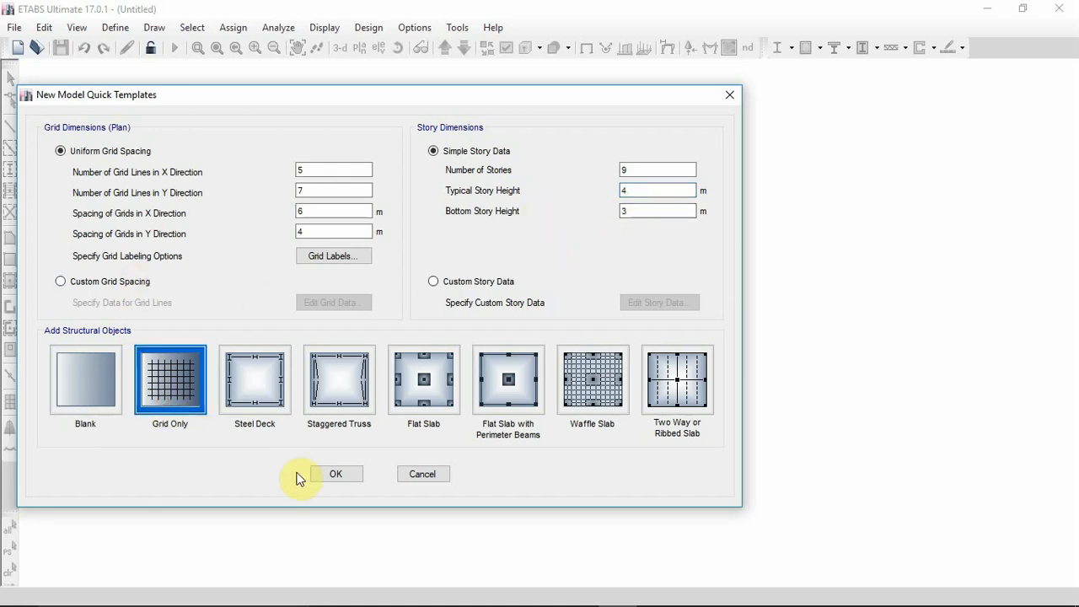
- Create the grid-only model and add a concrete material of Indian standard grade M30 with its default properties
click(358, 481)
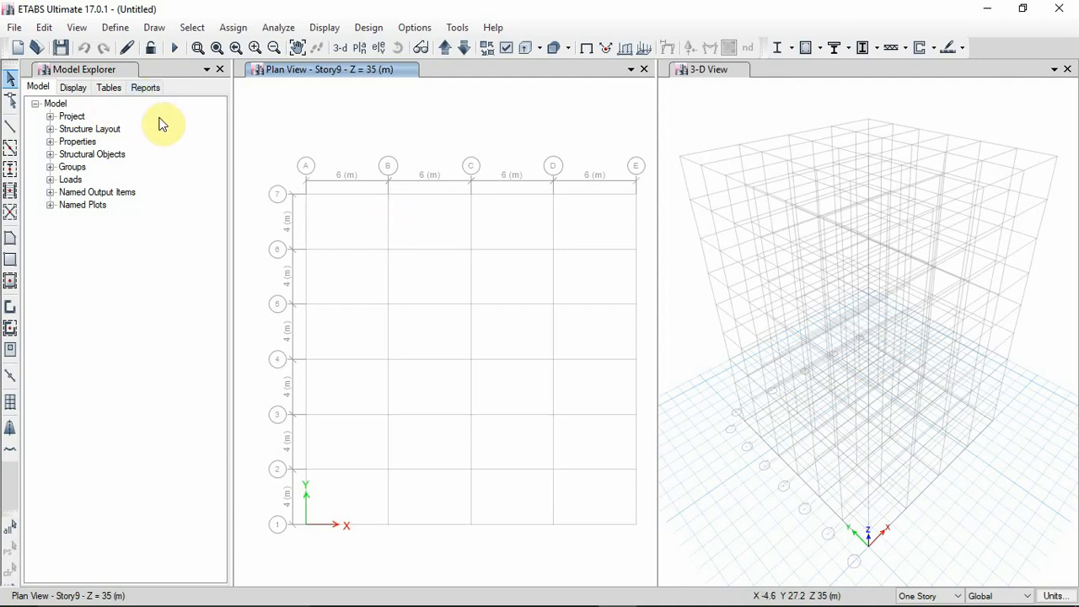
click(125, 31)
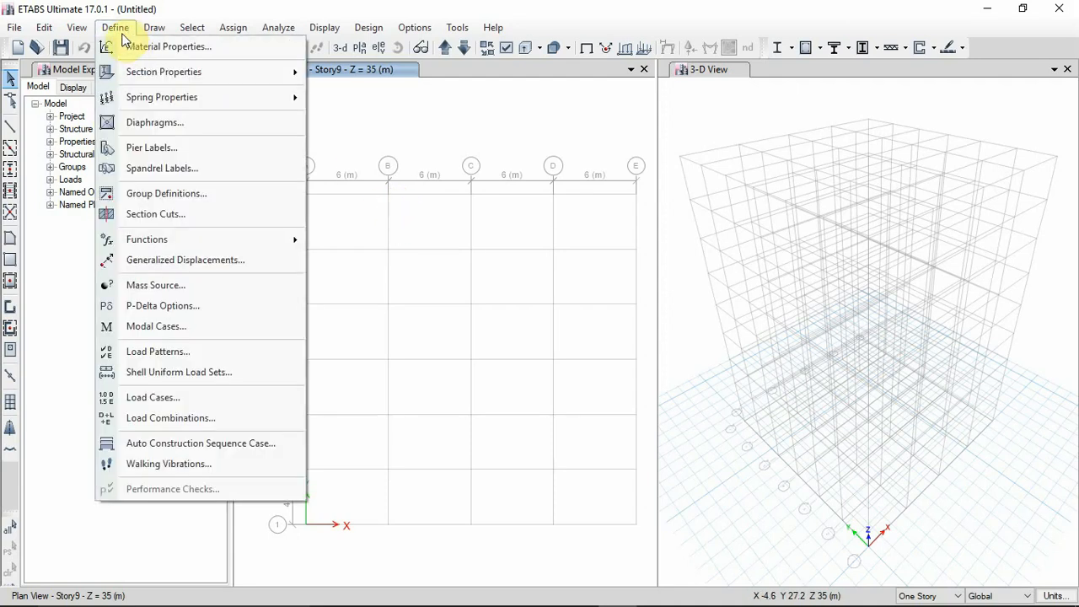
click(136, 49)
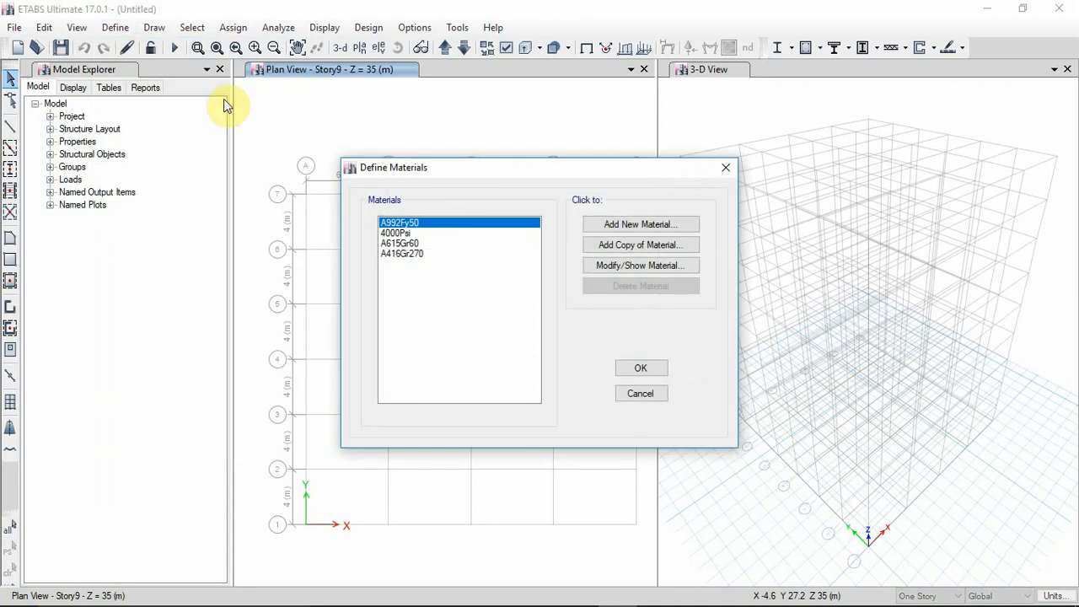
click(624, 226)
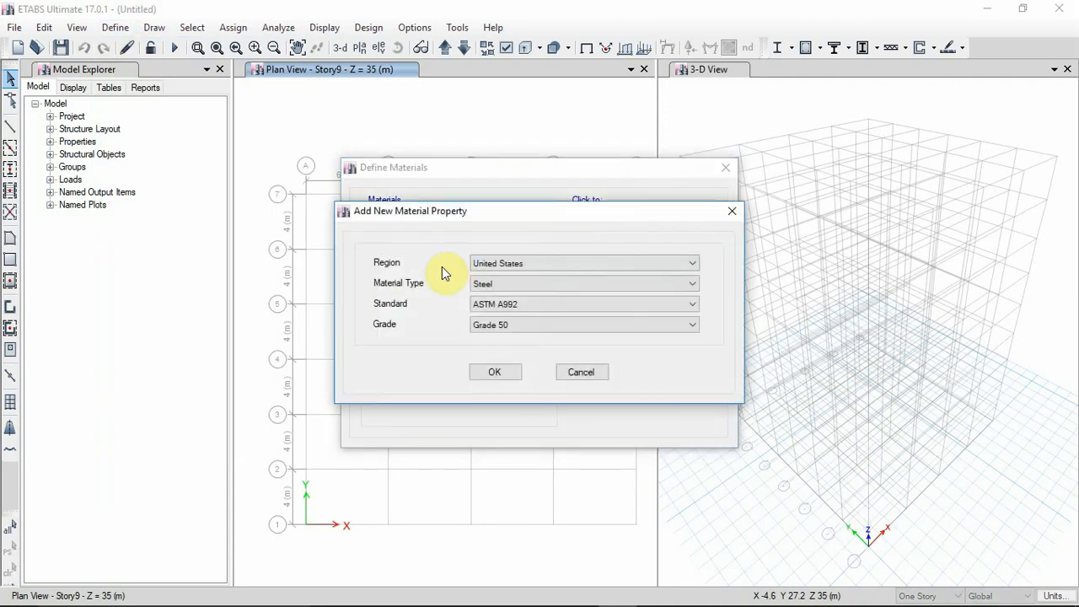
click(551, 264)
click(549, 298)
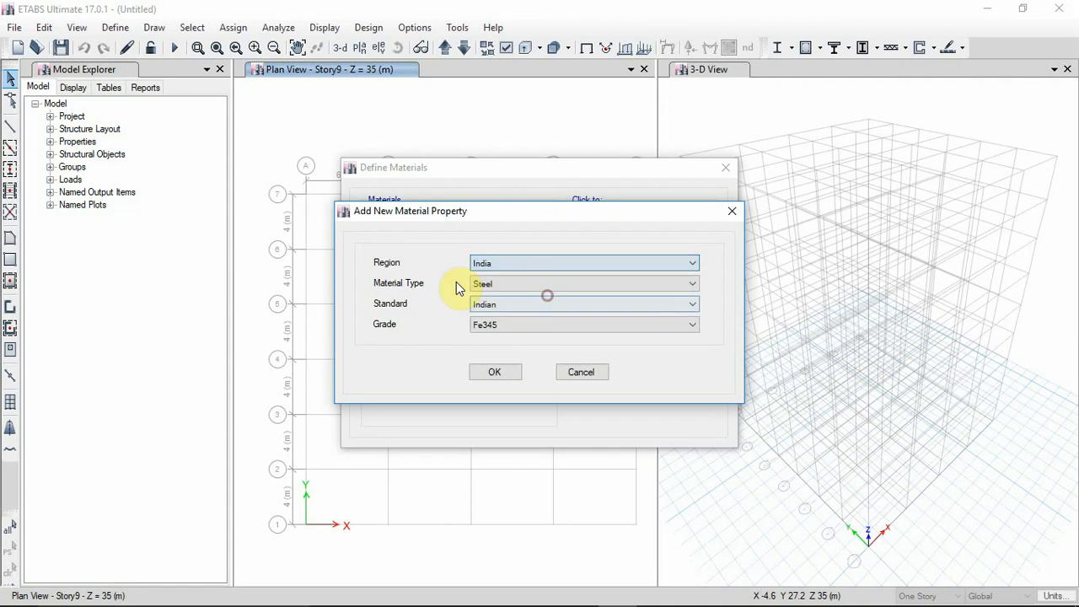
click(523, 285)
click(521, 318)
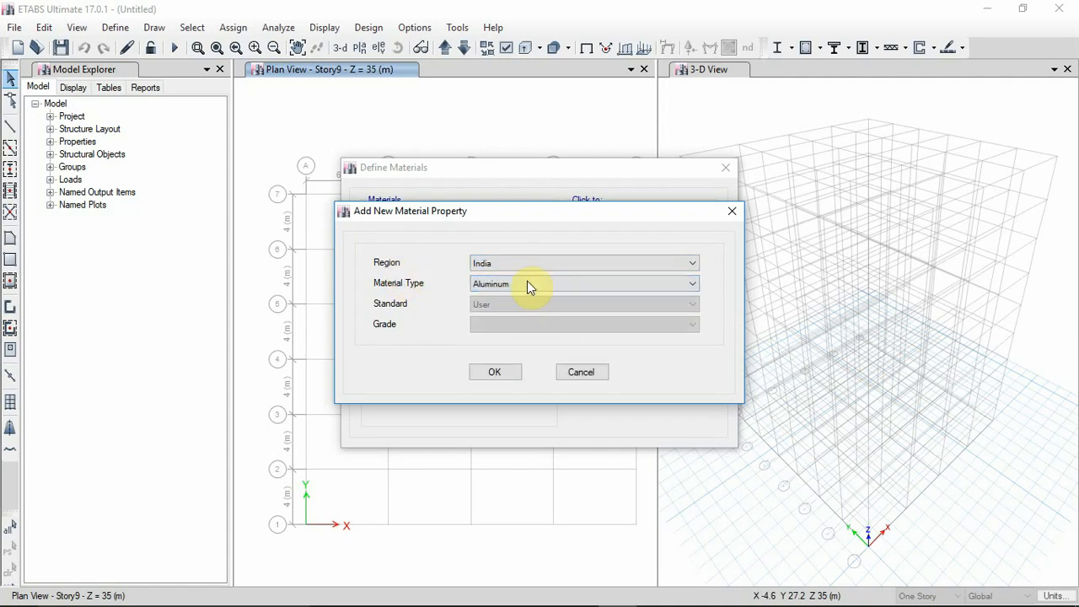
click(527, 284)
click(525, 308)
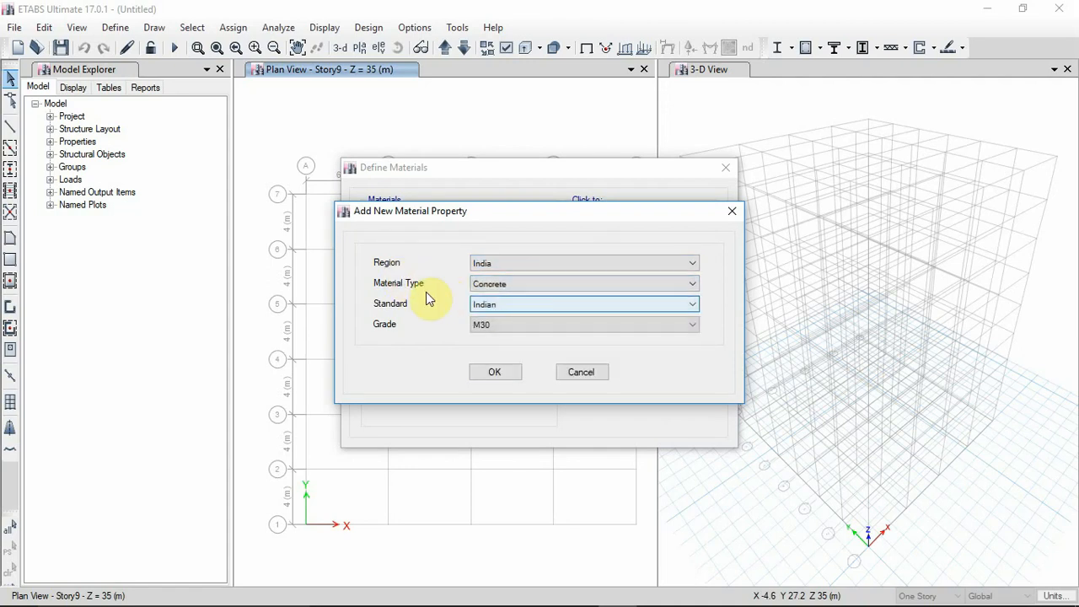
click(494, 374)
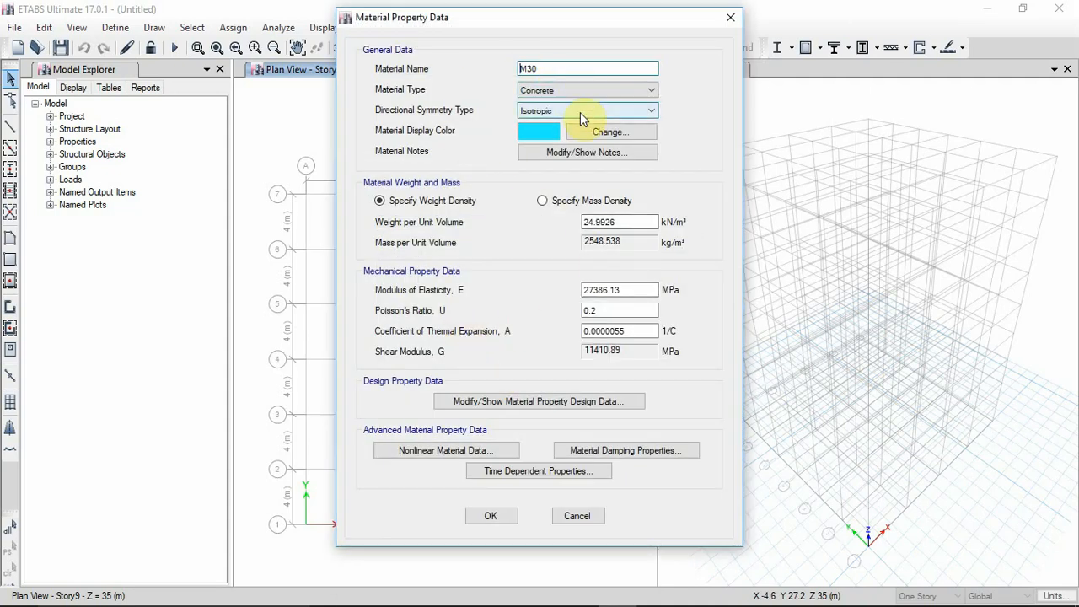
click(491, 517)
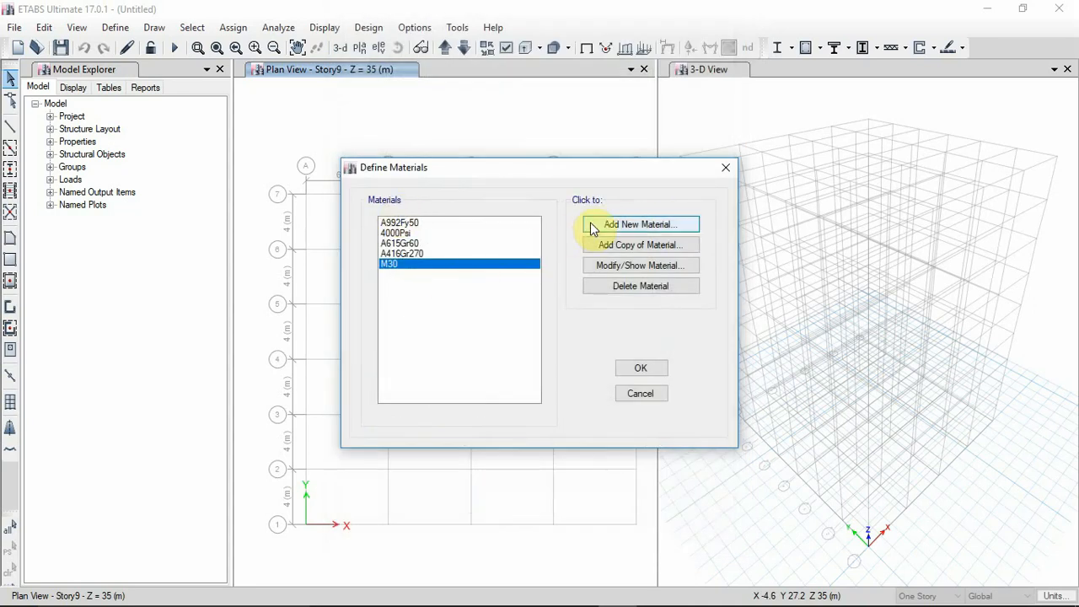
- Add a rebar material of Indian standard HYSD Grade 415 with its default properties
click(591, 224)
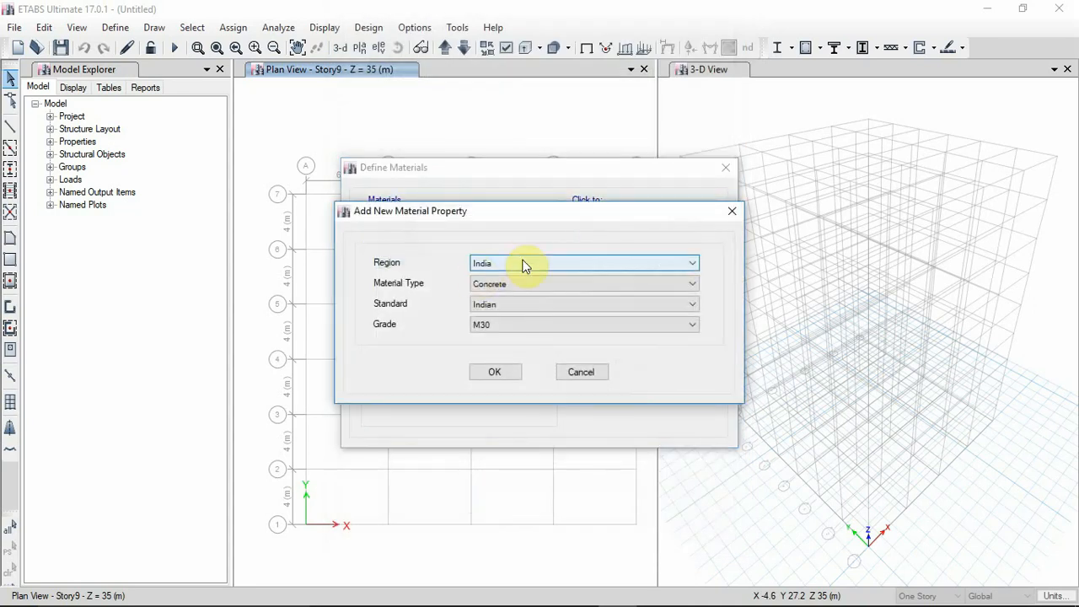
click(487, 285)
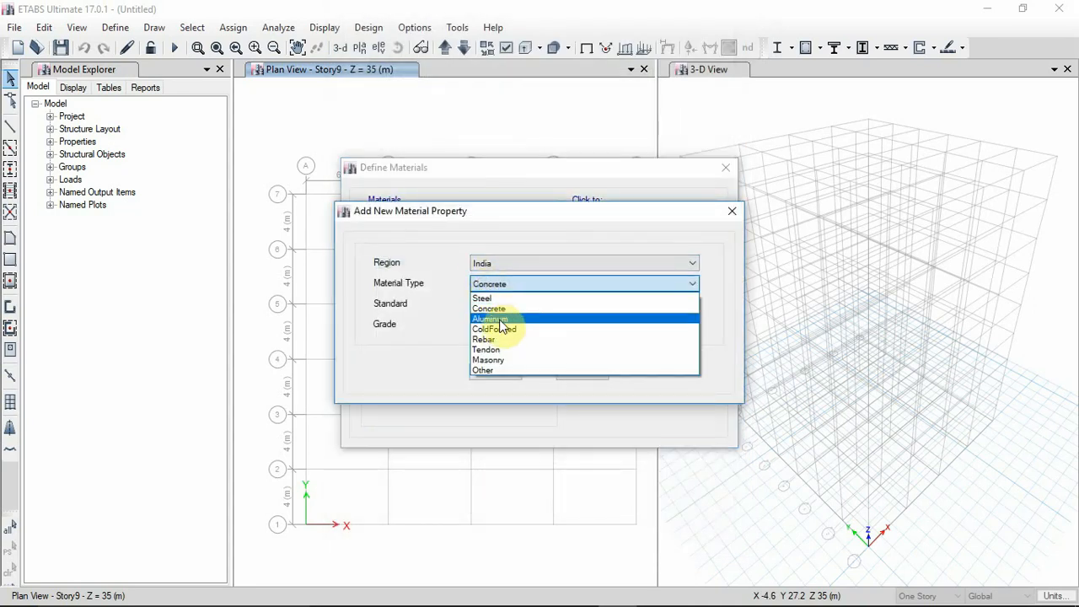
click(502, 339)
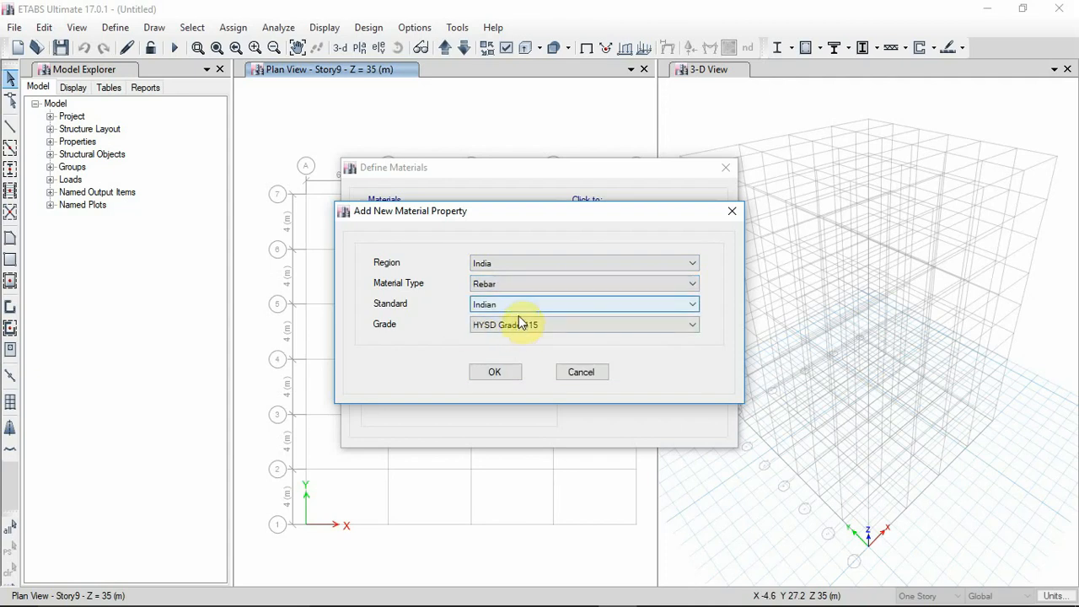
click(496, 374)
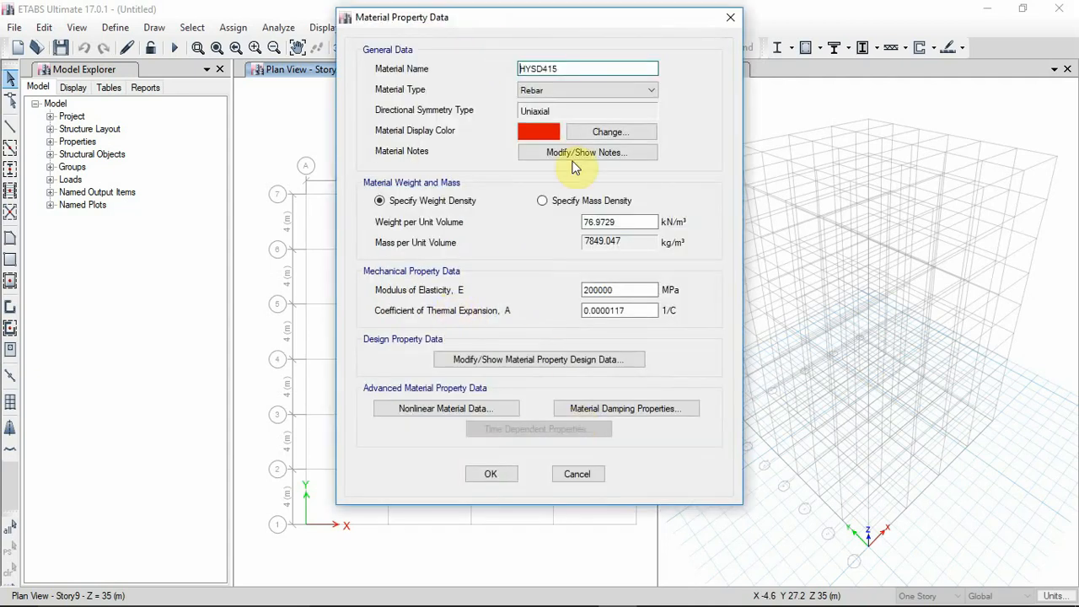
click(489, 477)
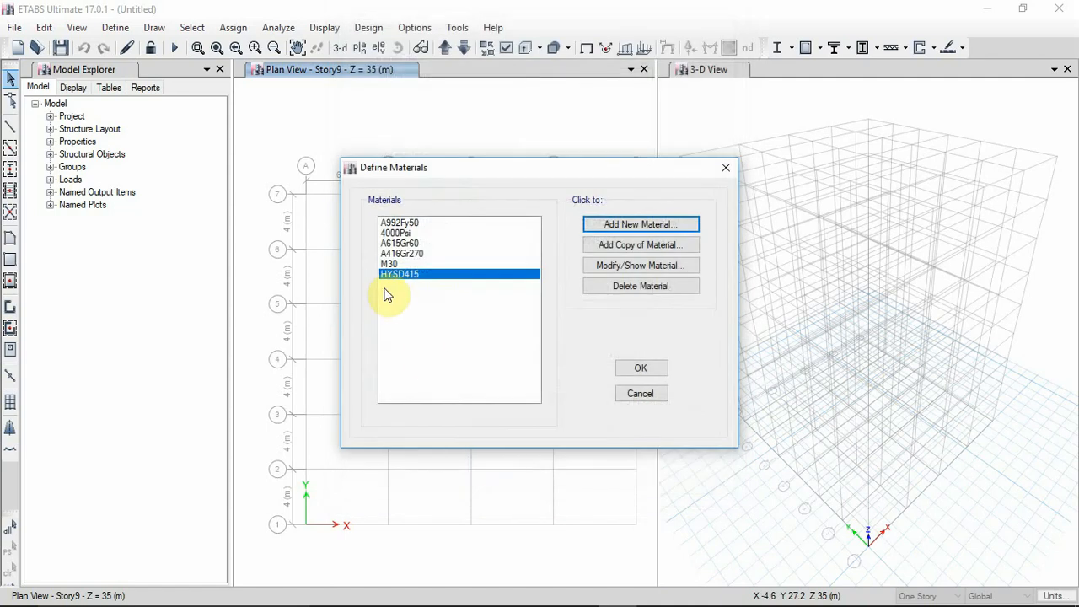
- Add a rebar material of Indian standard Mild Grade 250 with its default properties and finish defining materials
click(635, 229)
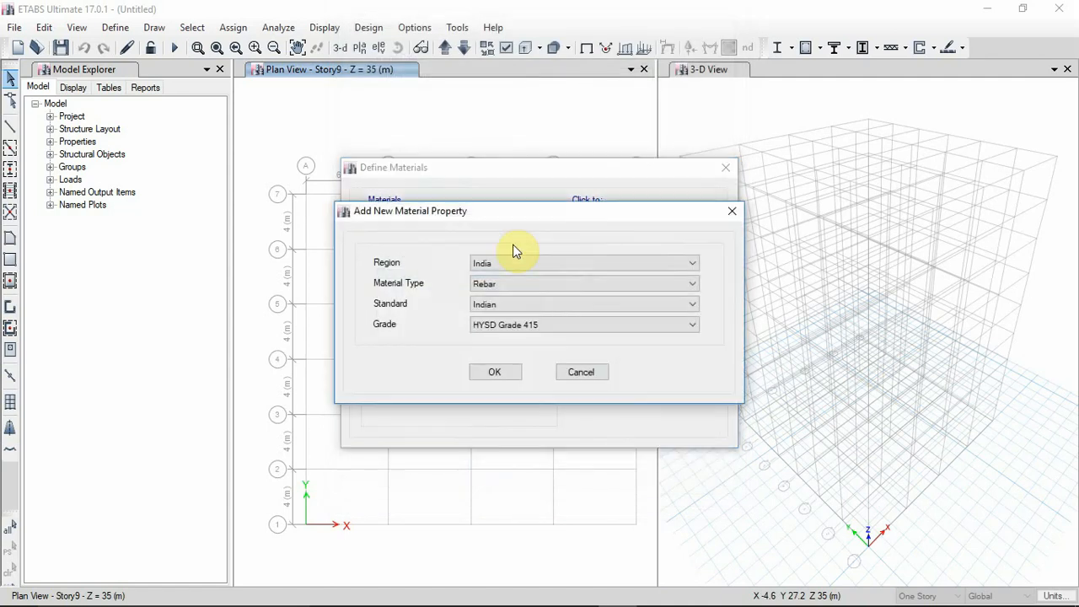
click(511, 332)
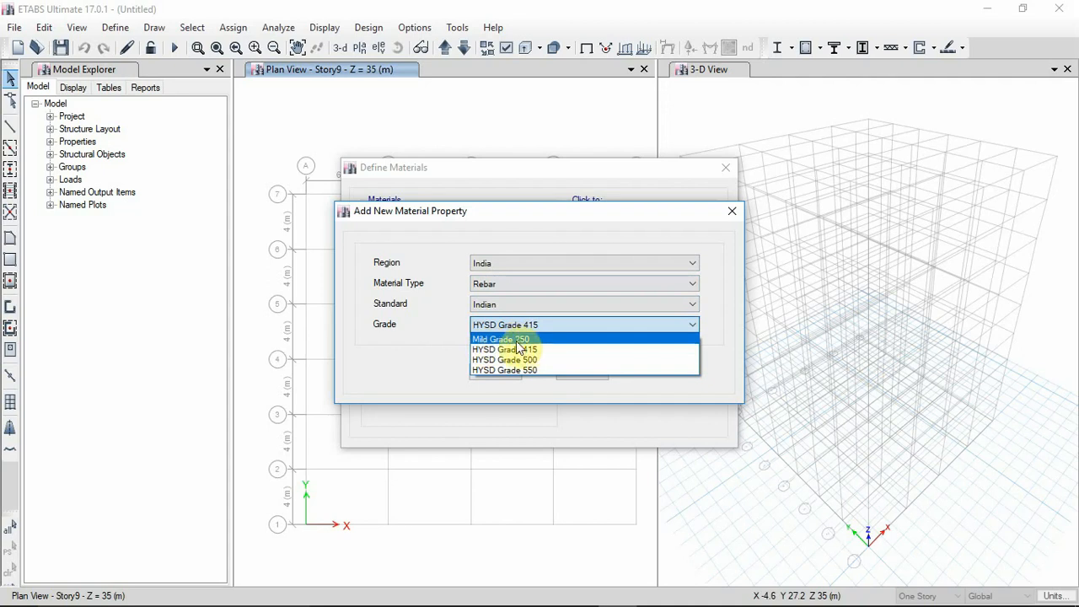
click(520, 338)
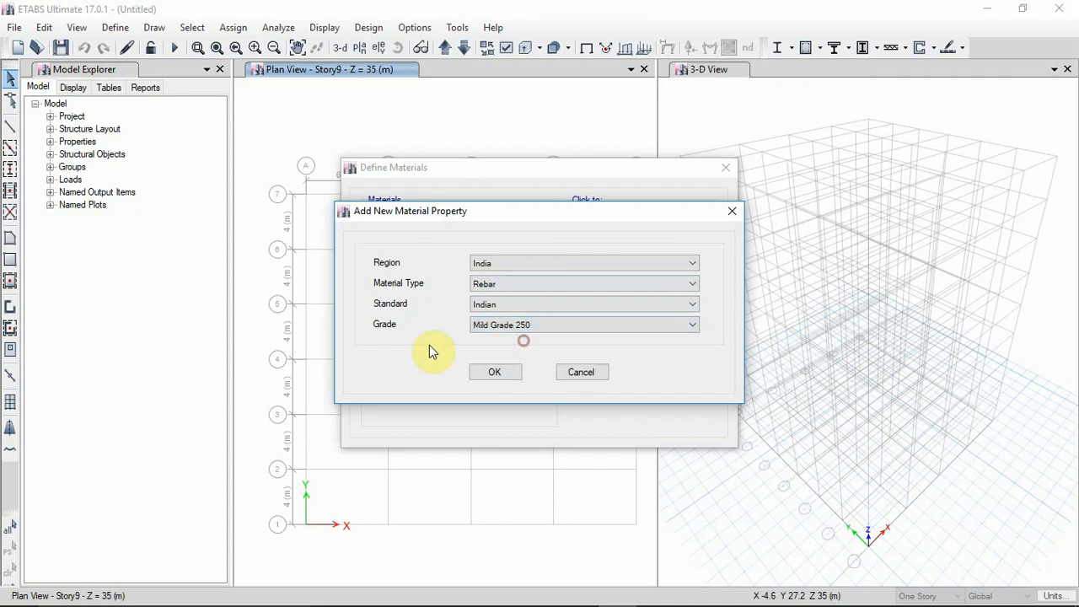
click(494, 373)
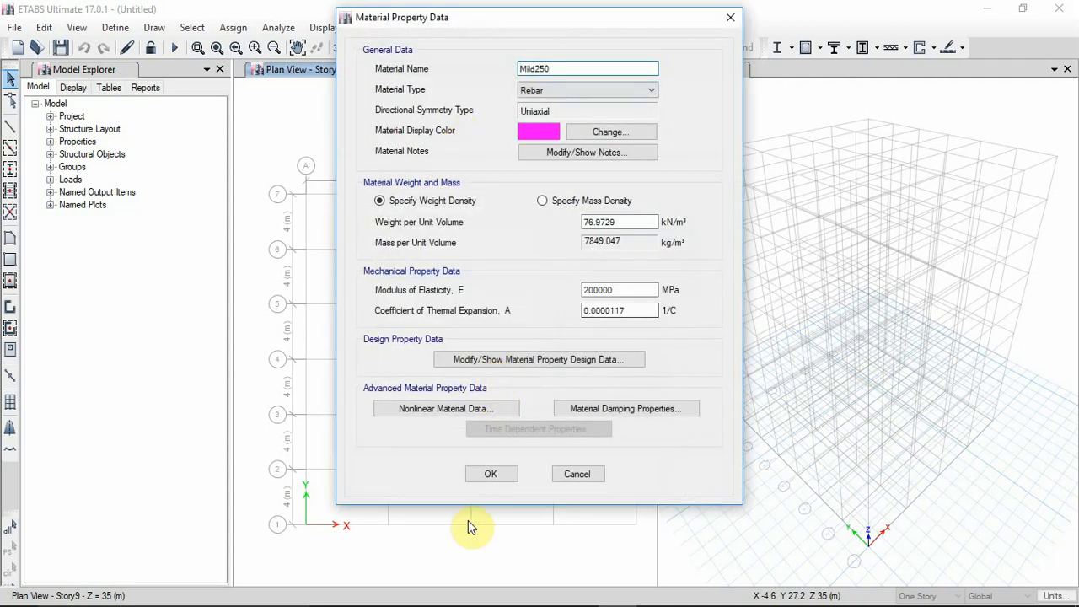
click(487, 477)
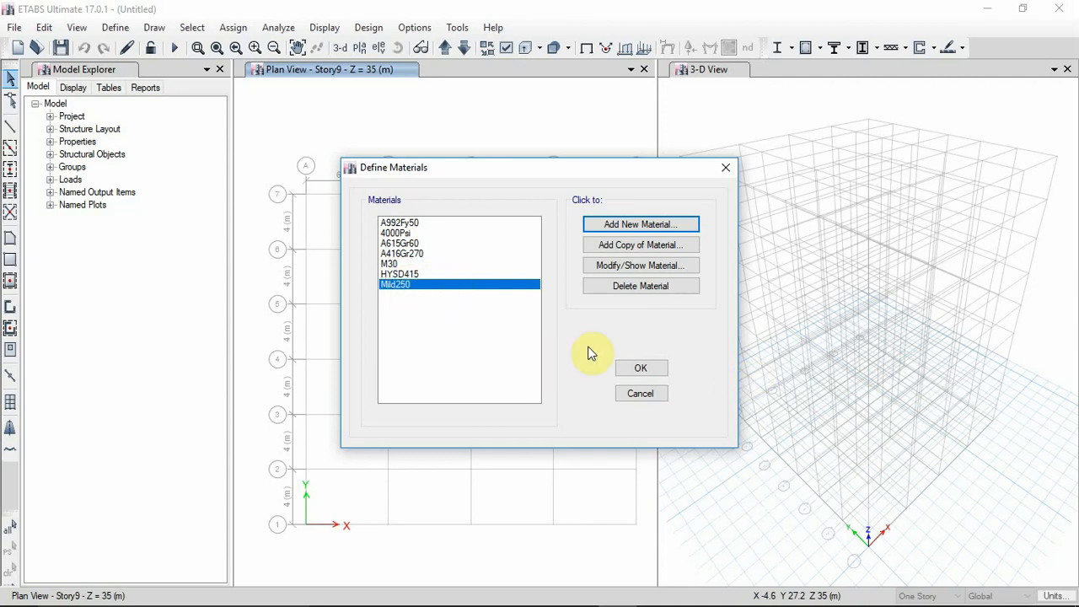
click(645, 371)
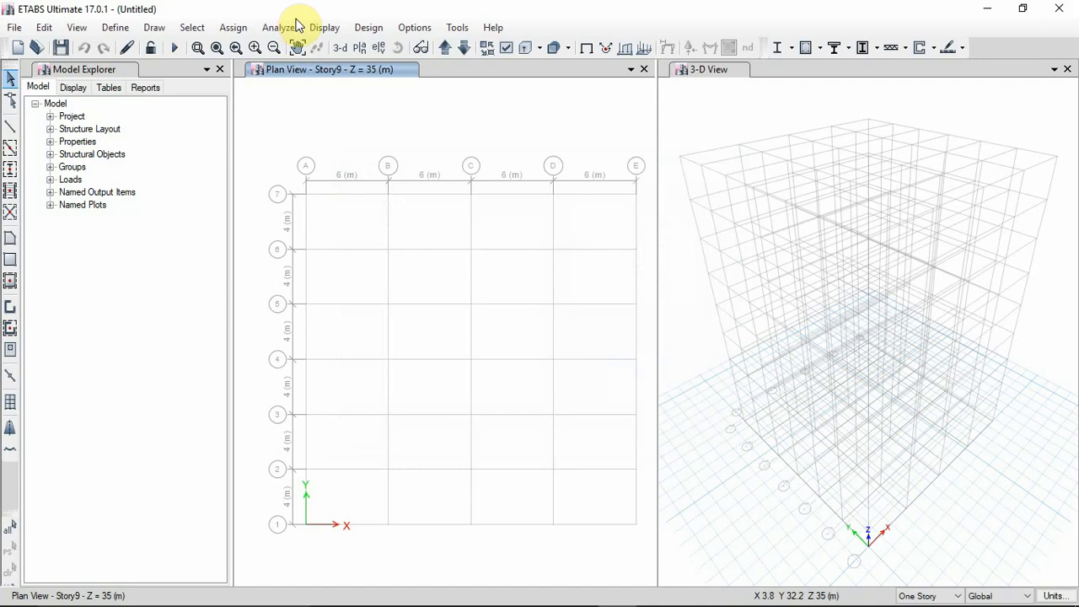
- Add a new concrete rectangular frame section named "B 300*300" and assign it the M30 material
click(129, 32)
mouse_move(131, 79)
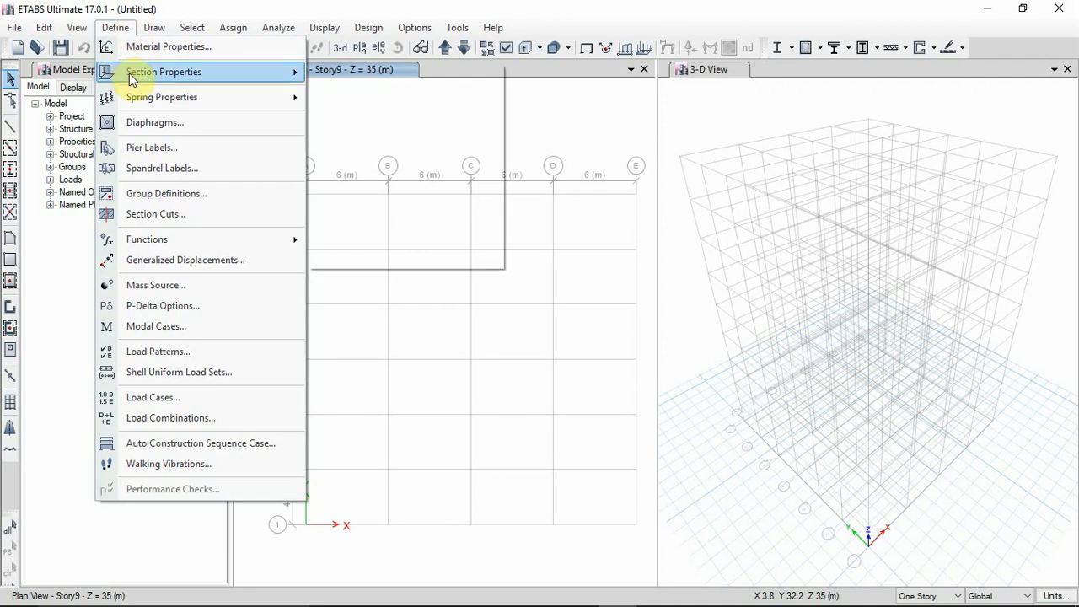
click(329, 75)
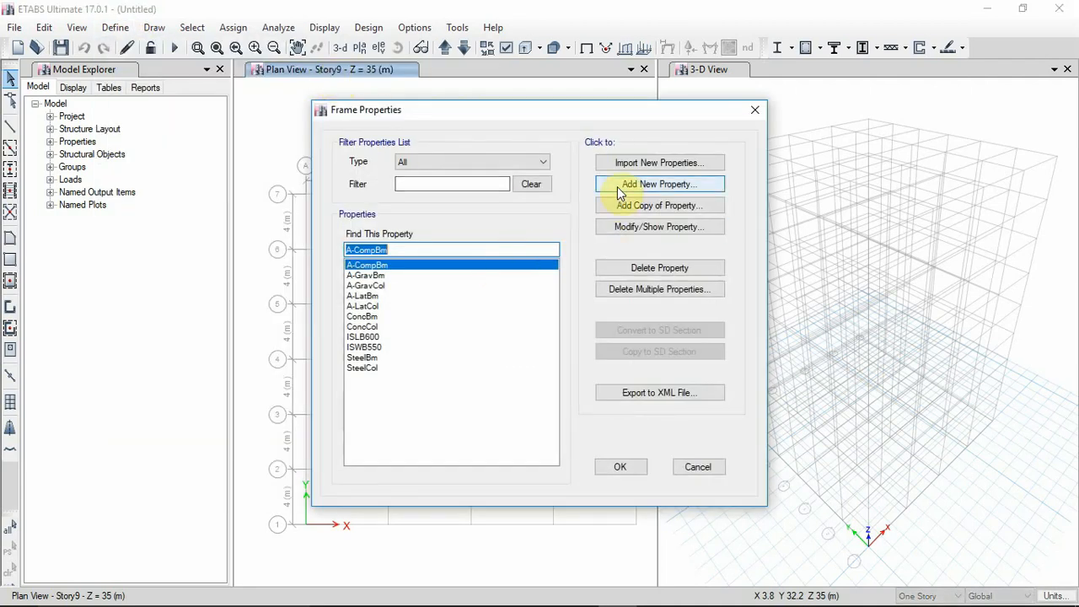
click(645, 185)
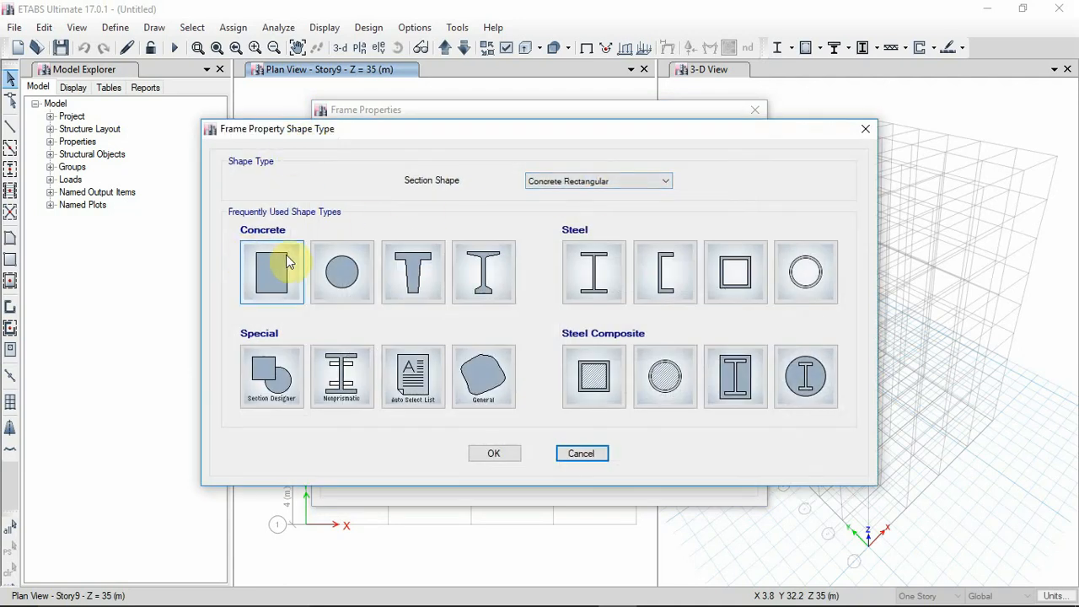
click(258, 278)
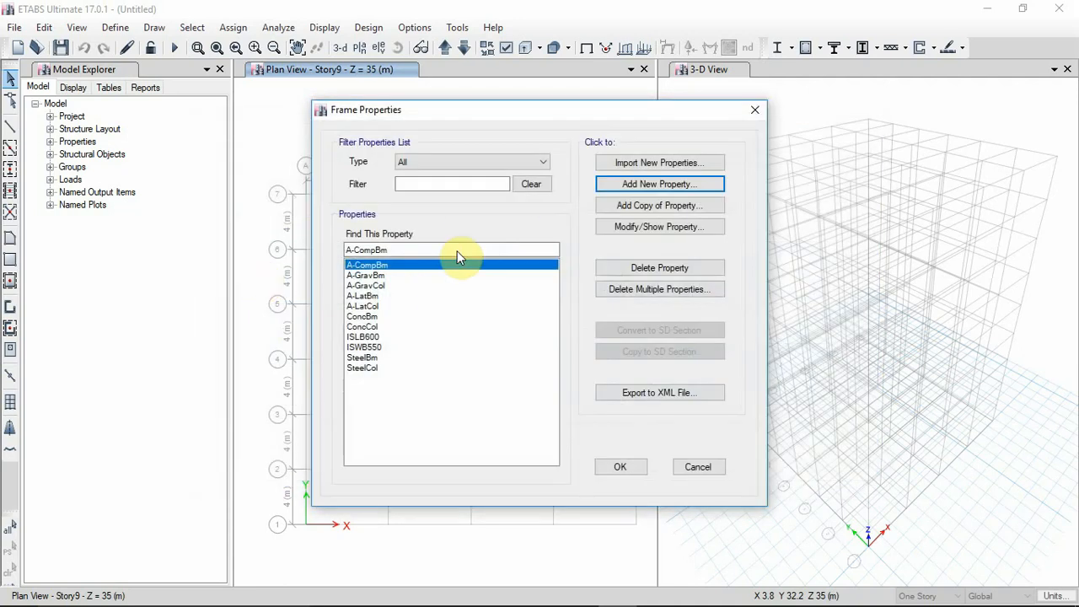
click(605, 206)
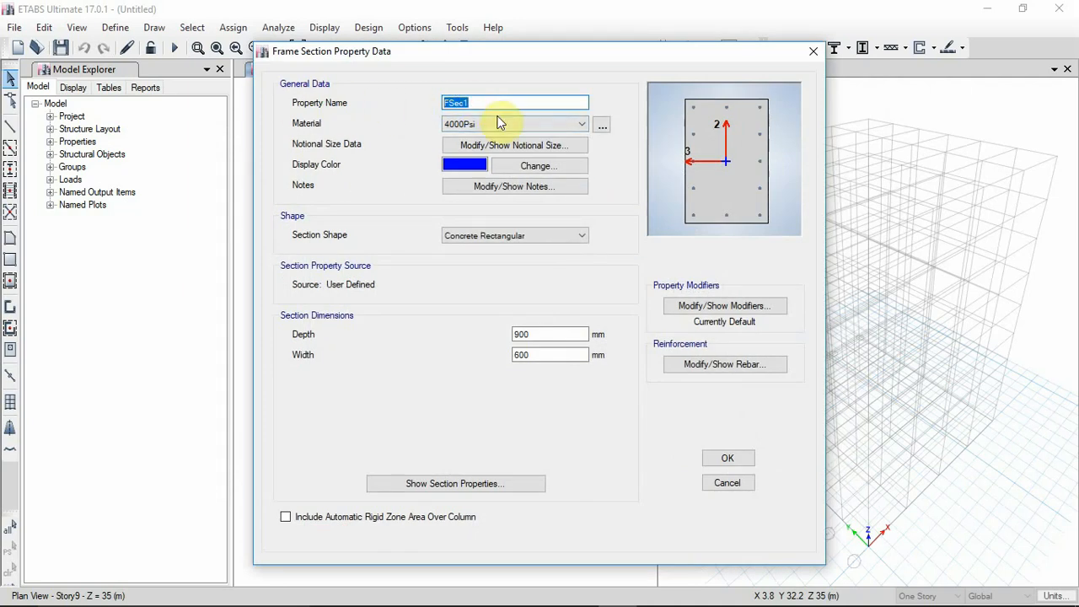
text(B )
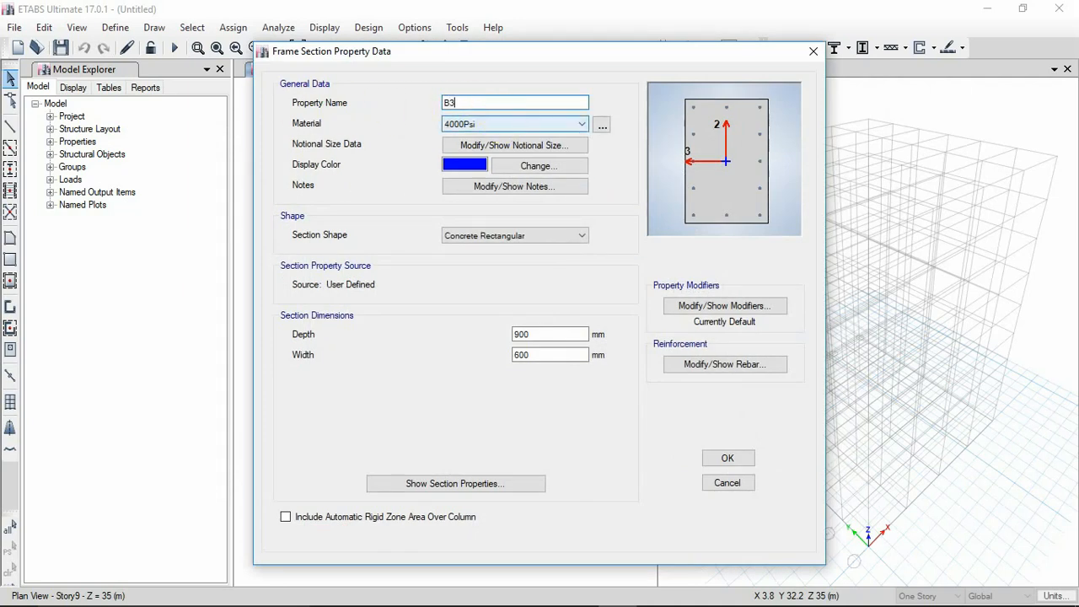
text(3)
key(BackSpace)
text(300*300)
click(564, 126)
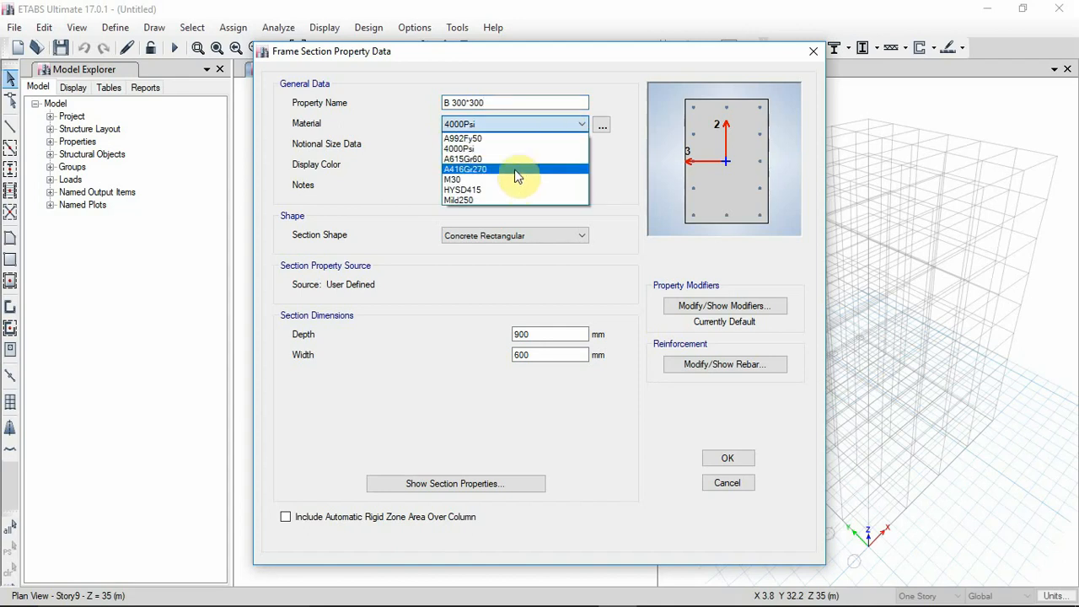
click(515, 181)
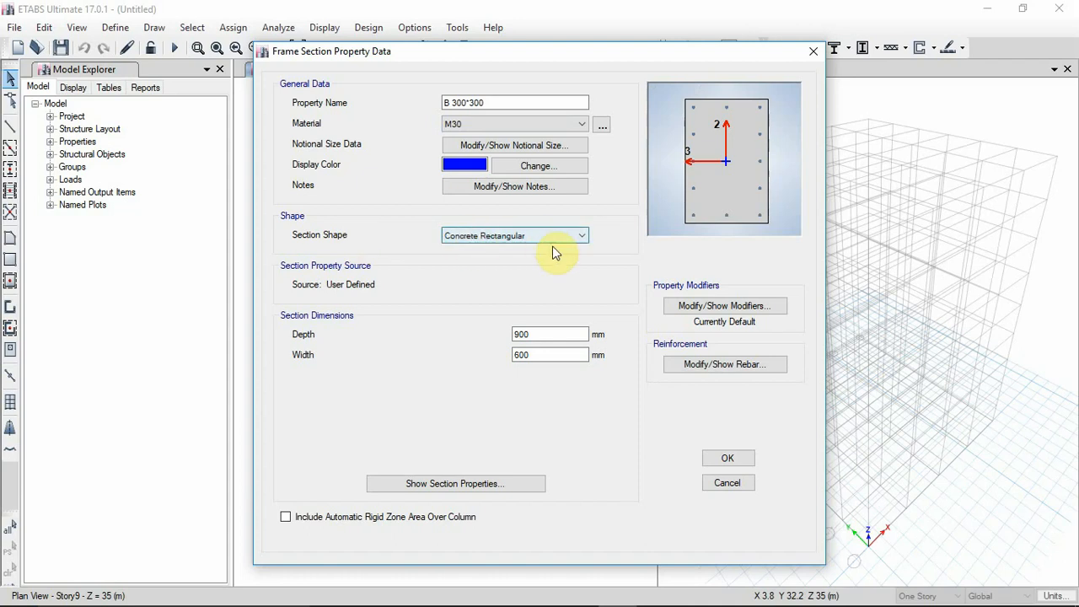
- Set the depth and width of the beam section to 300 mm each
double_click(544, 334)
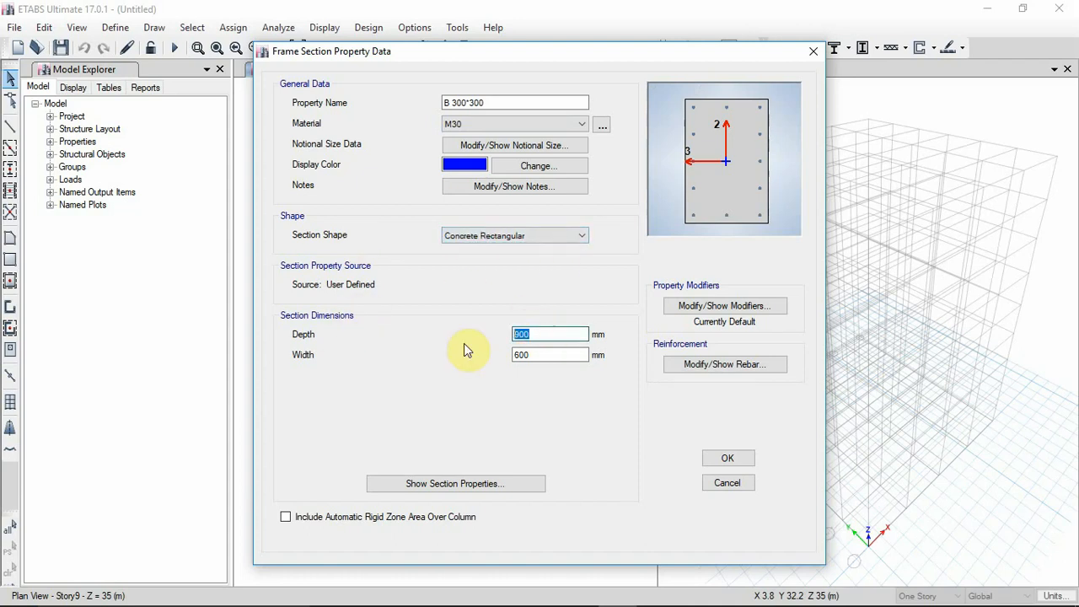
text(300)
click(541, 355)
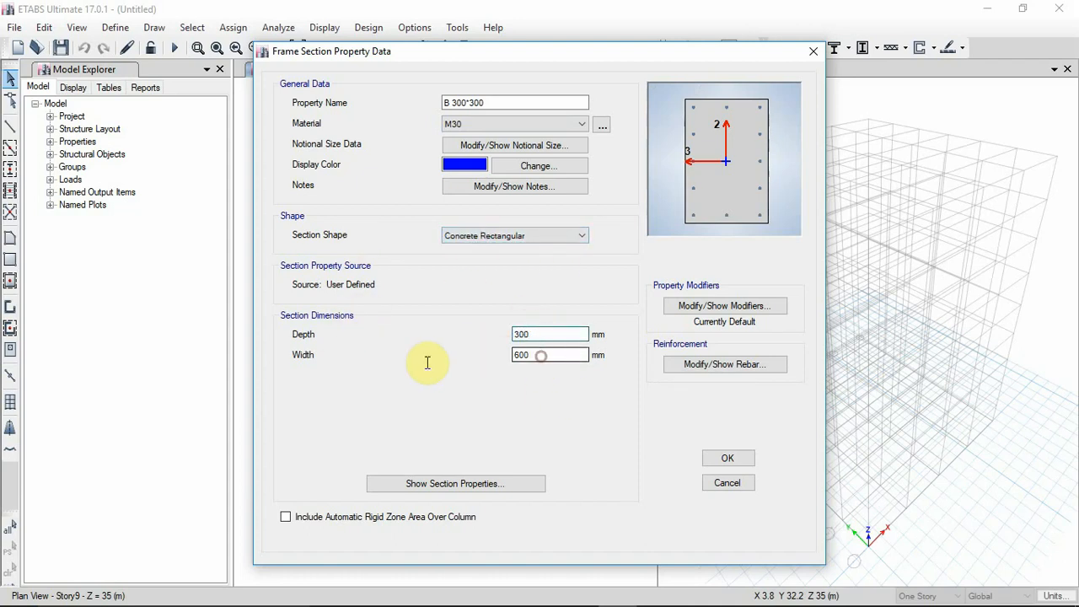
double_click(517, 355)
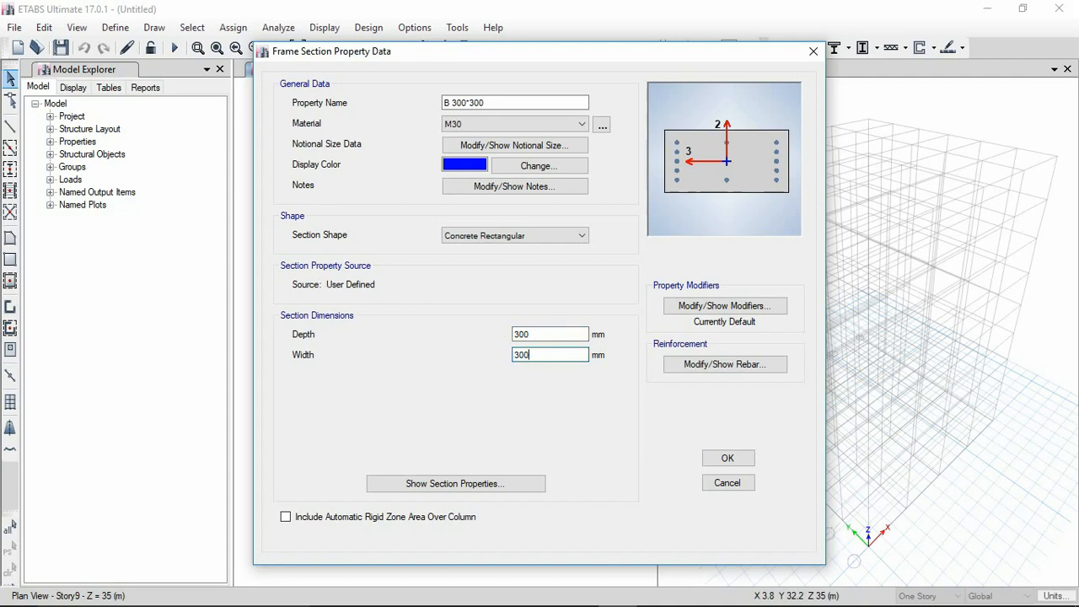
- Set the beam section's reinforcement to M3 Design Only, with HYSD415 longitudinal bars and Mild250 confinement bars
click(704, 370)
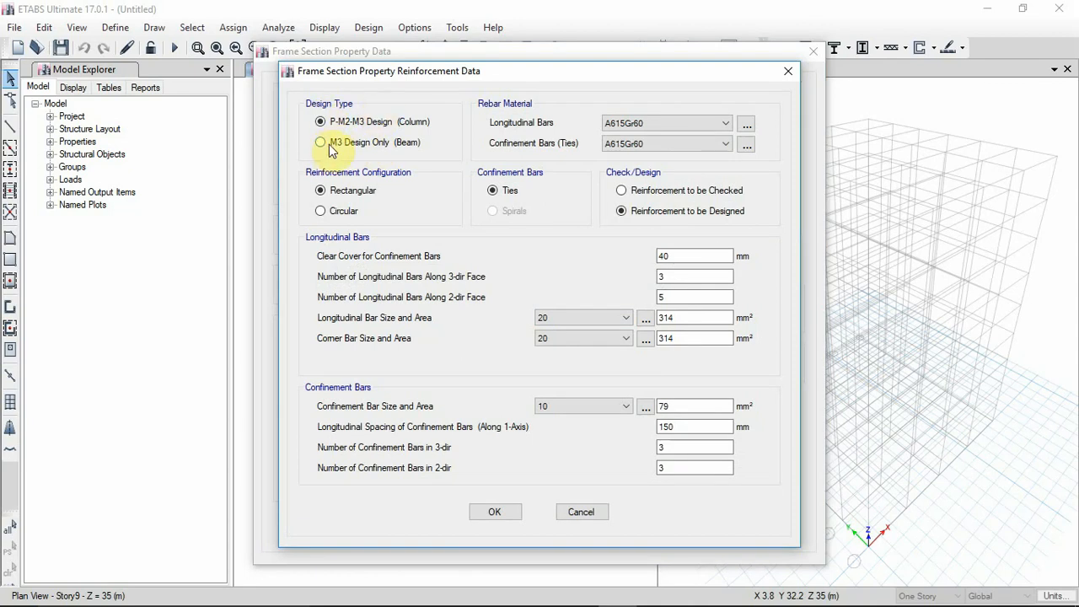
click(321, 143)
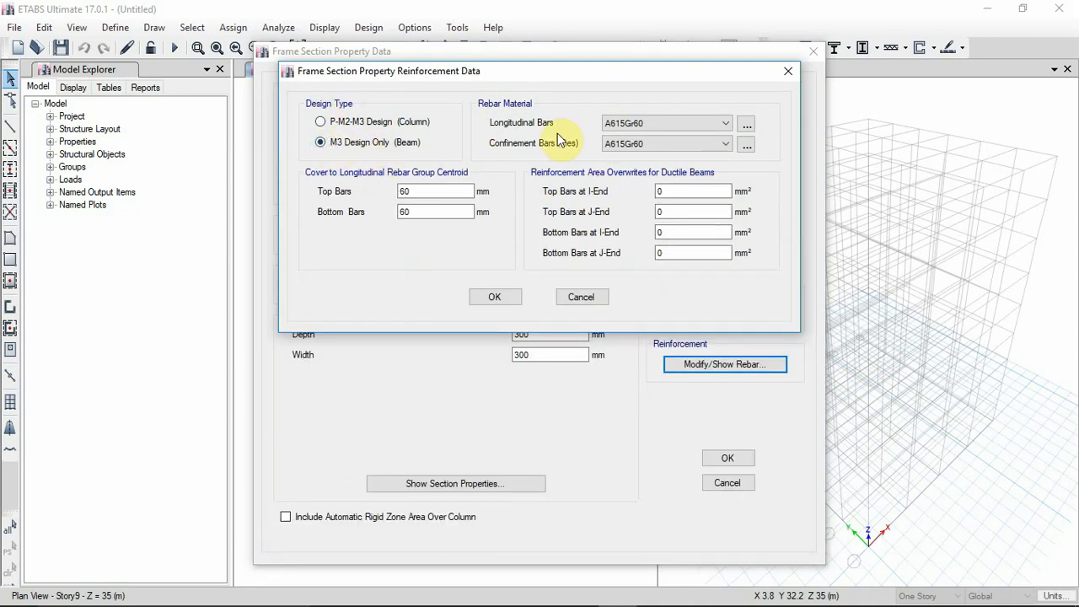
click(661, 124)
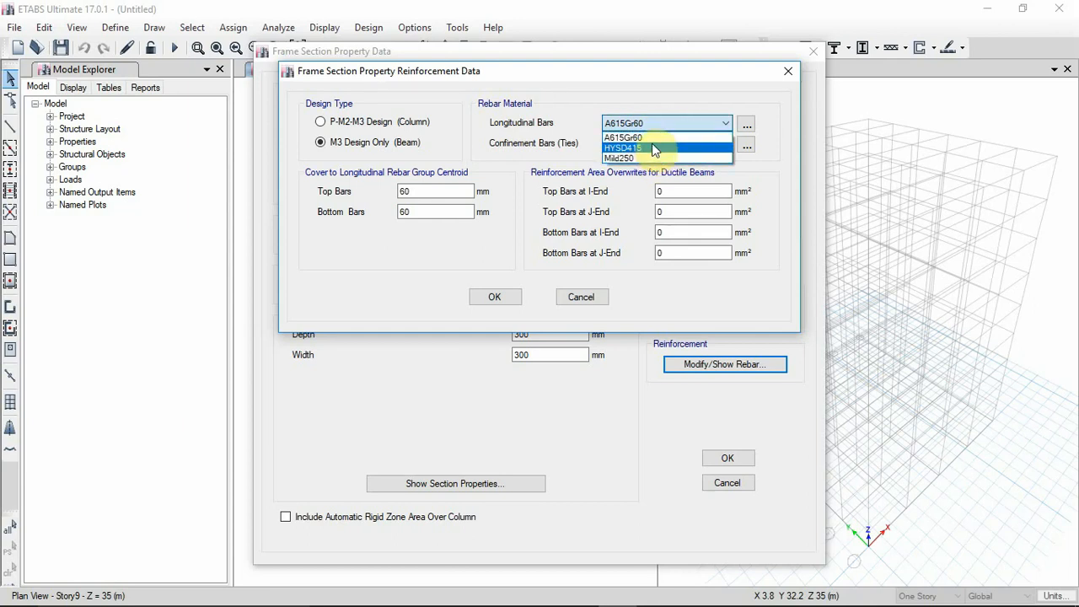
click(655, 148)
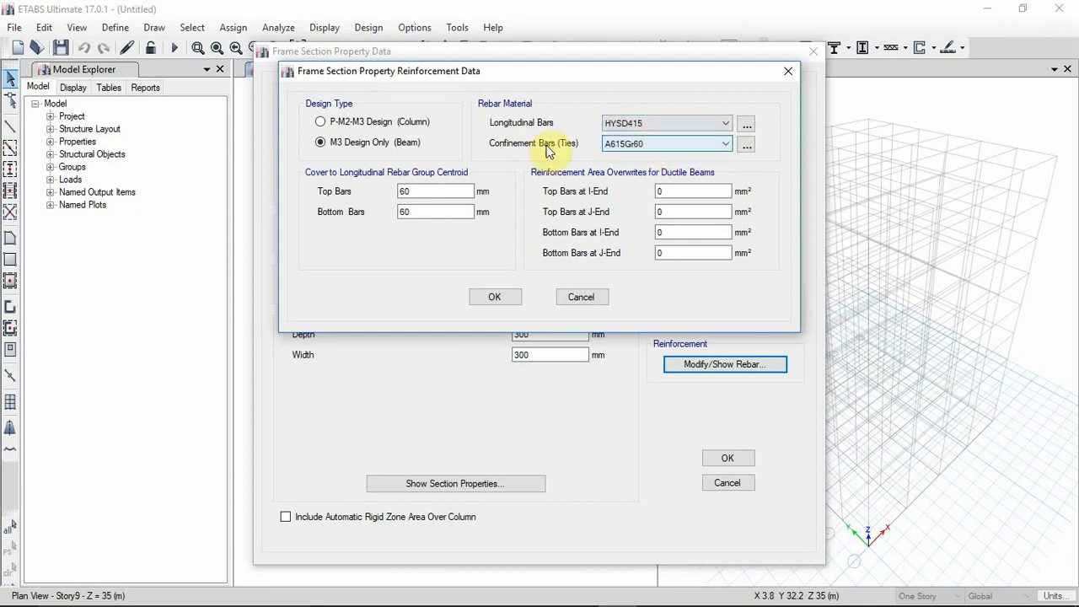
click(633, 145)
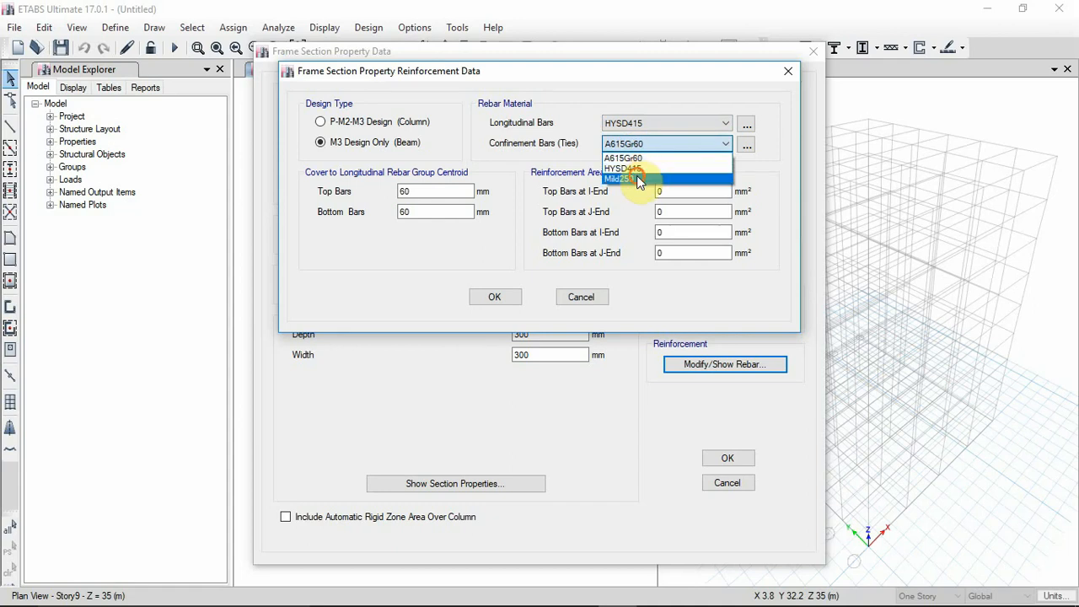
click(636, 178)
- Set the beam's top and bottom bar cover to 25 mm each and save the B 300*300 section
drag(420, 193, 375, 192)
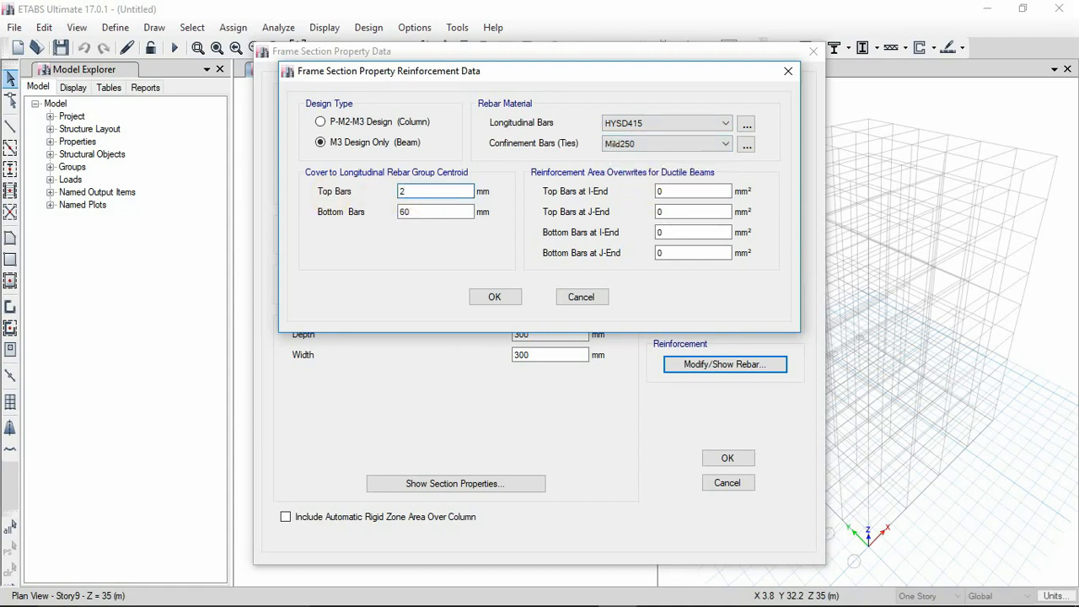
drag(413, 214, 324, 209)
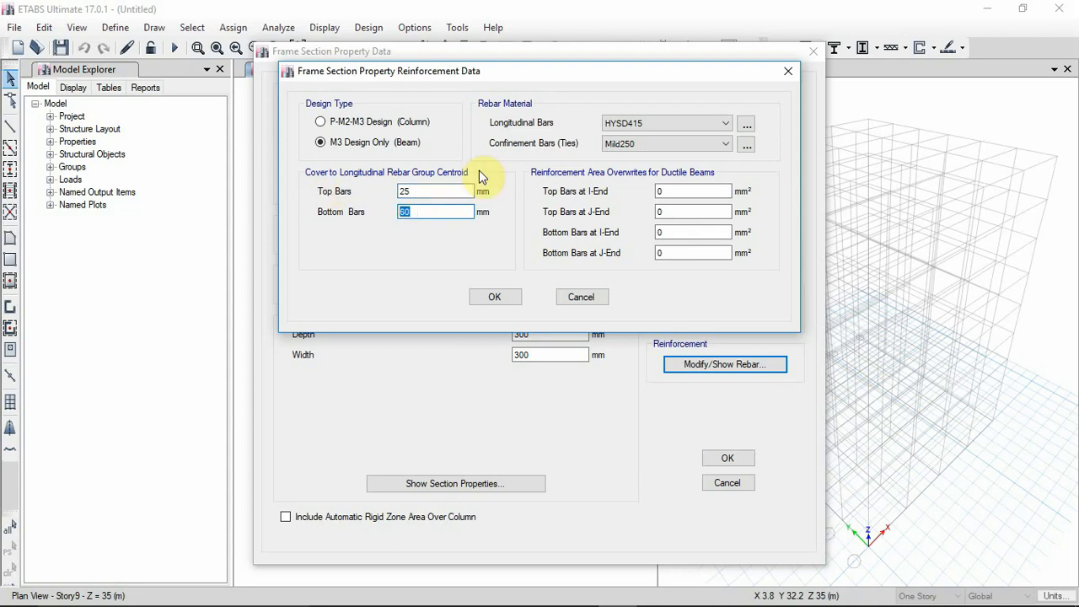
text(25)
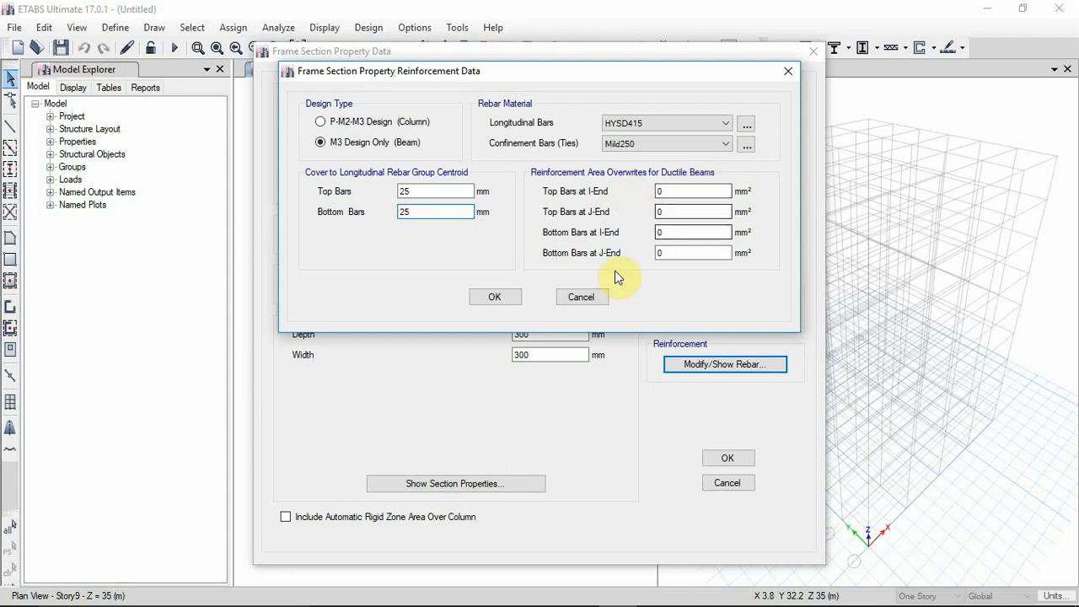
click(502, 296)
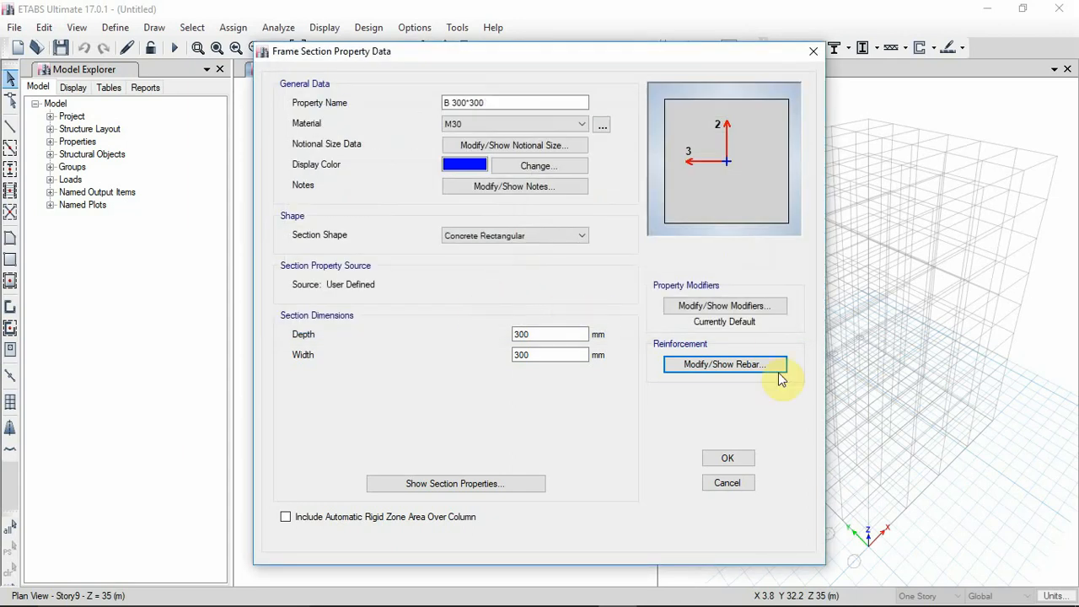
click(716, 458)
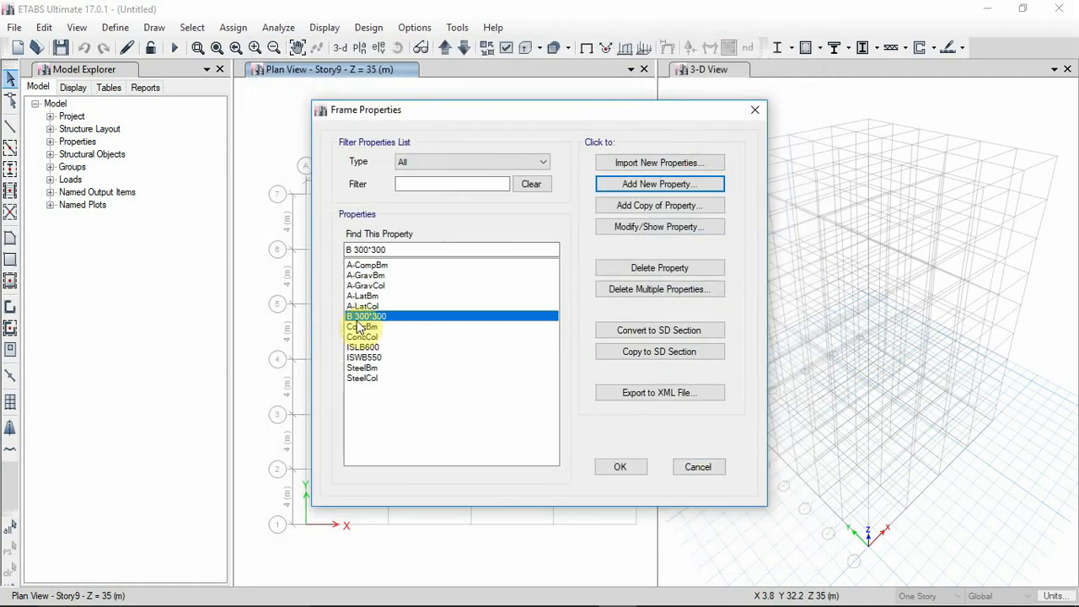
- Add a concrete rectangular frame section named "C 300*300" with M30 material and a depth and width of 300 mm each
click(656, 184)
click(256, 269)
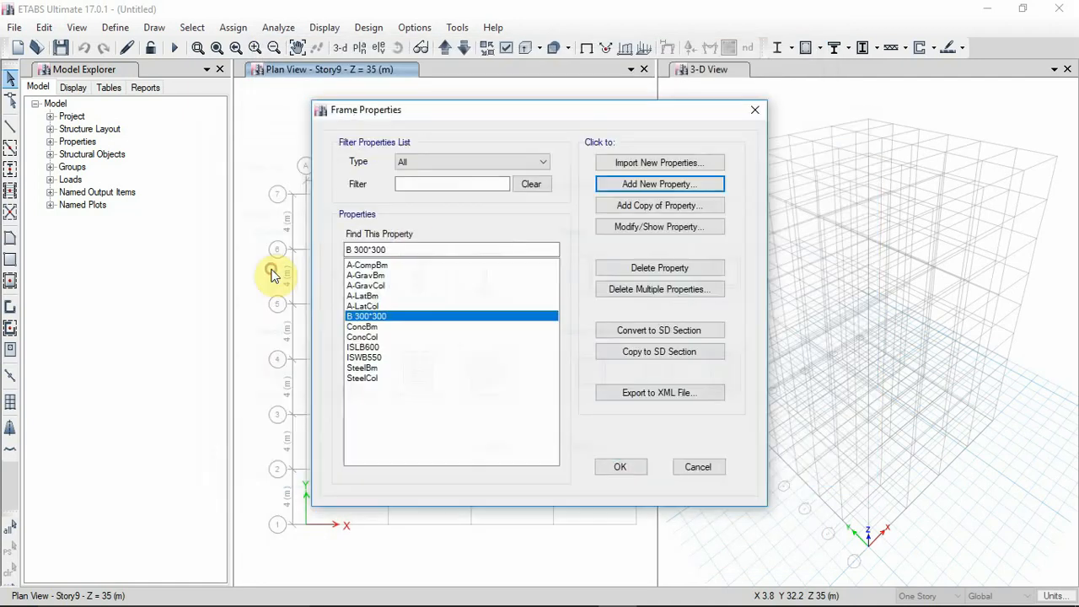
drag(486, 104, 379, 104)
text(C 300)
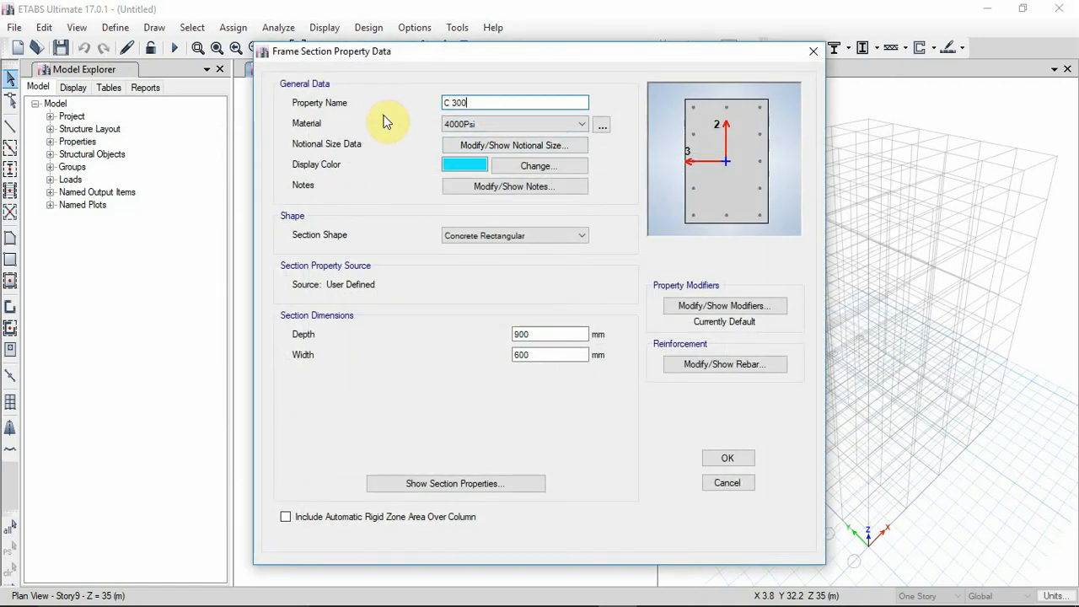
text(*)
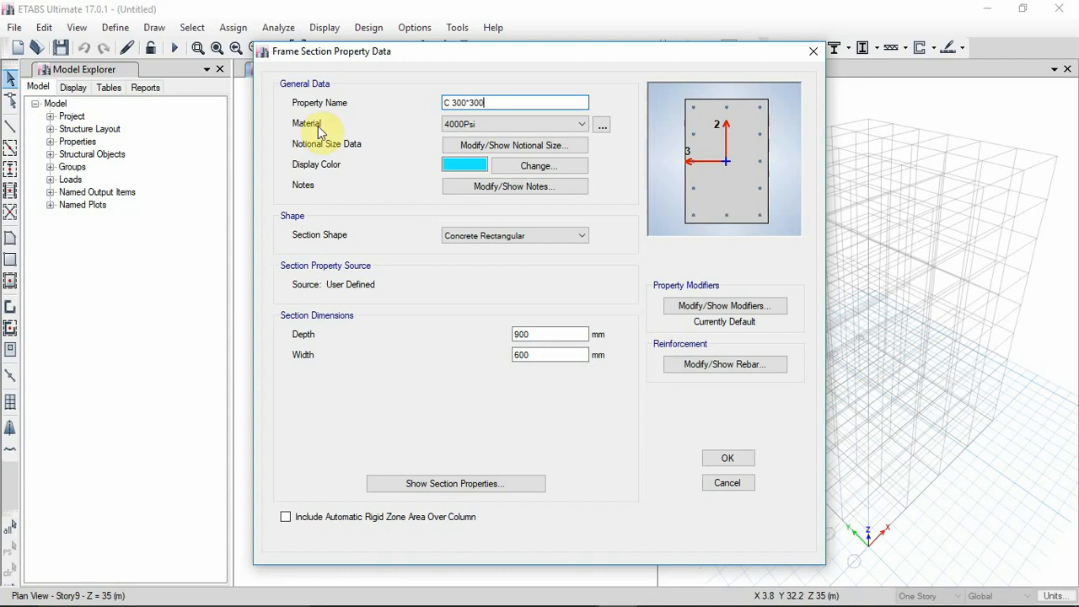
click(465, 125)
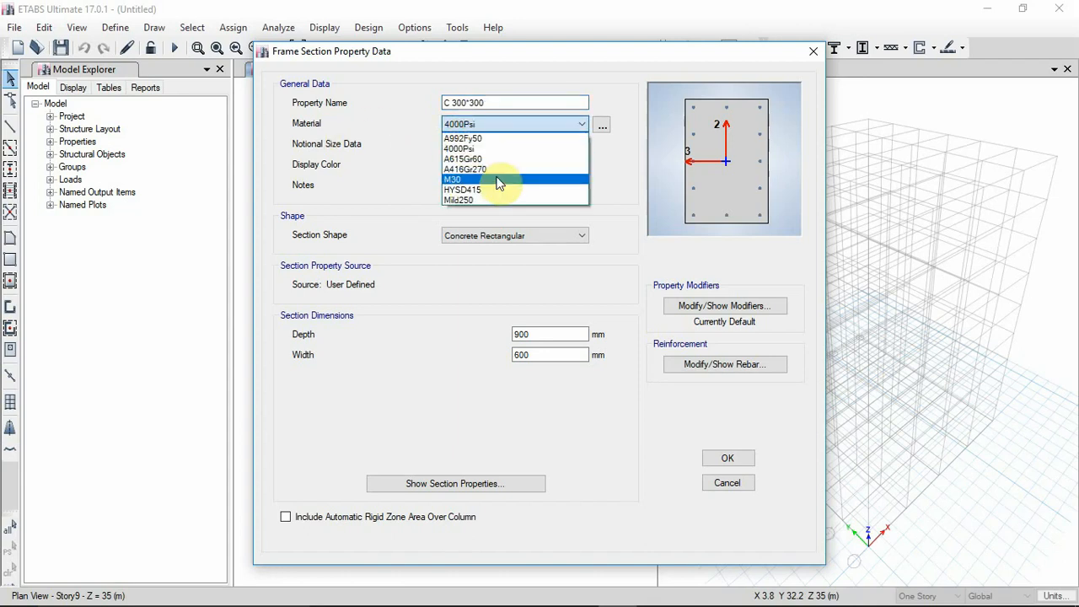
click(499, 183)
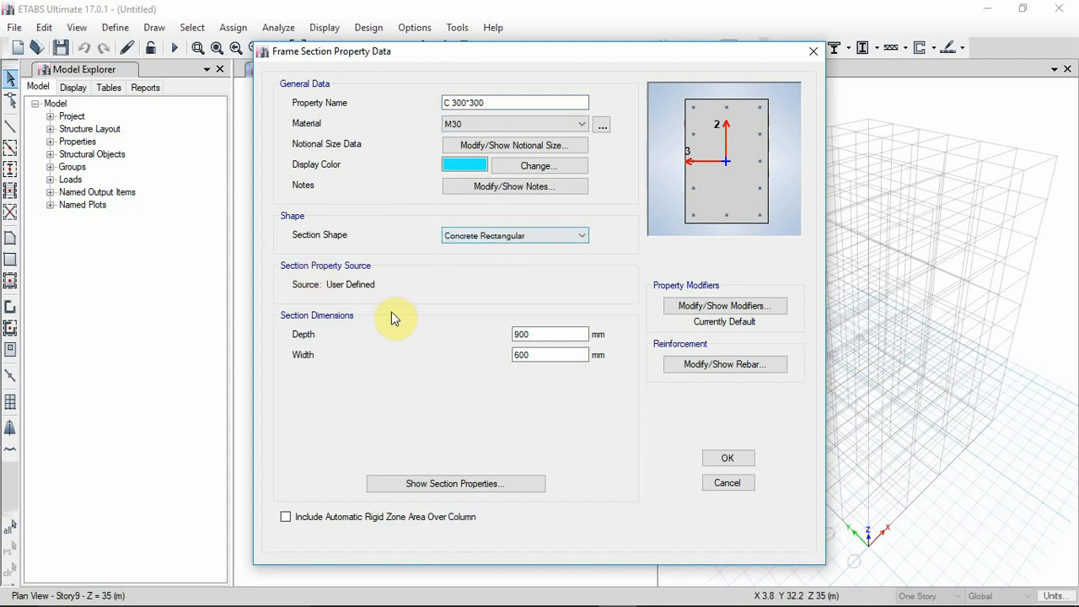
double_click(542, 334)
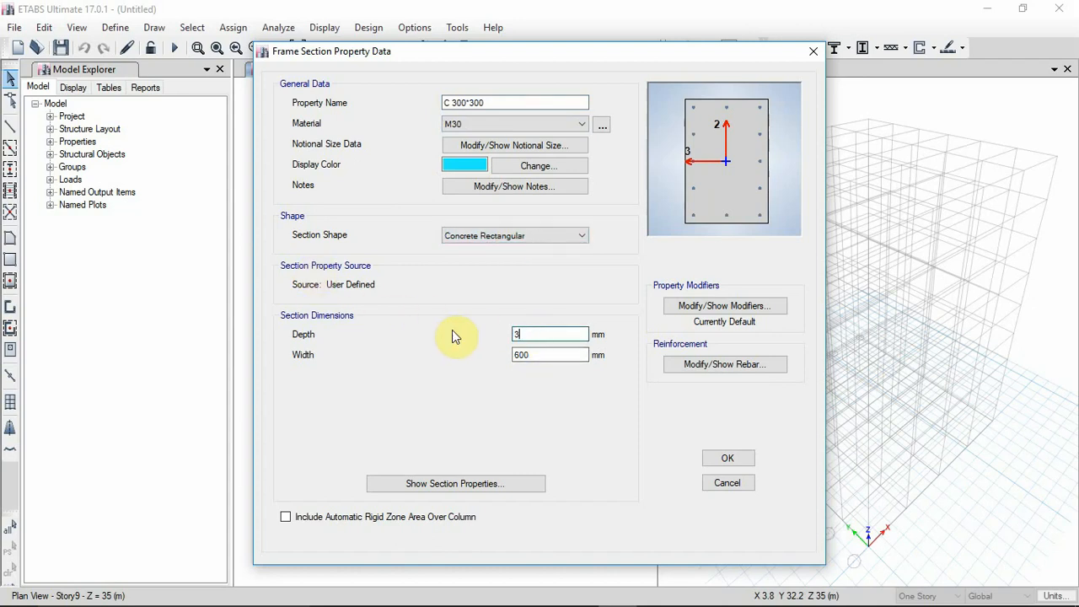
double_click(520, 355)
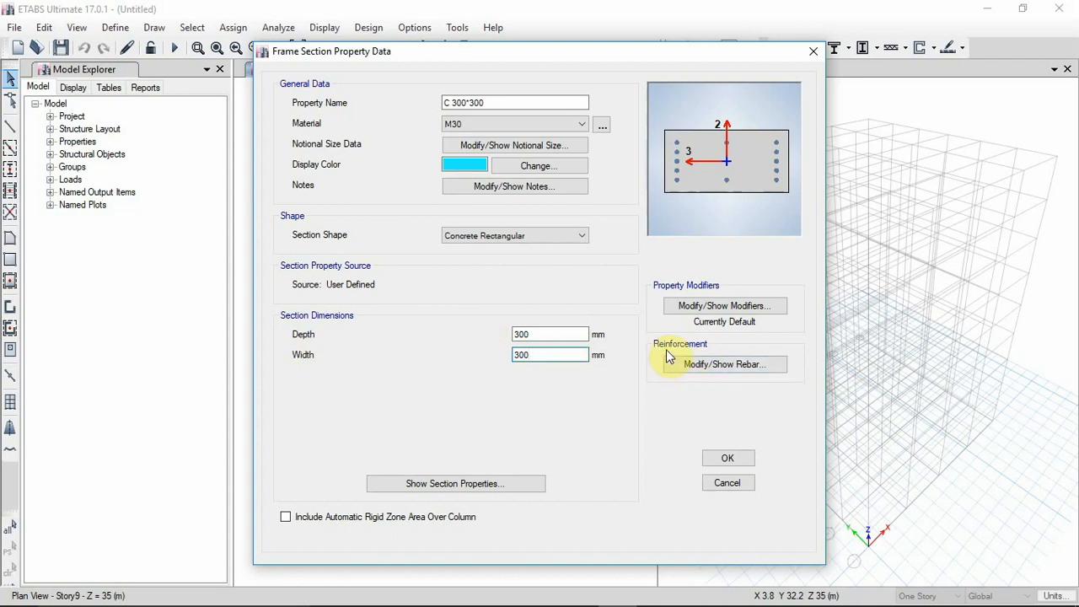
- Assign HYSD415 longitudinal bars and Mild250 ties to the column section's reinforcement, and finish defining the frame sections
click(710, 368)
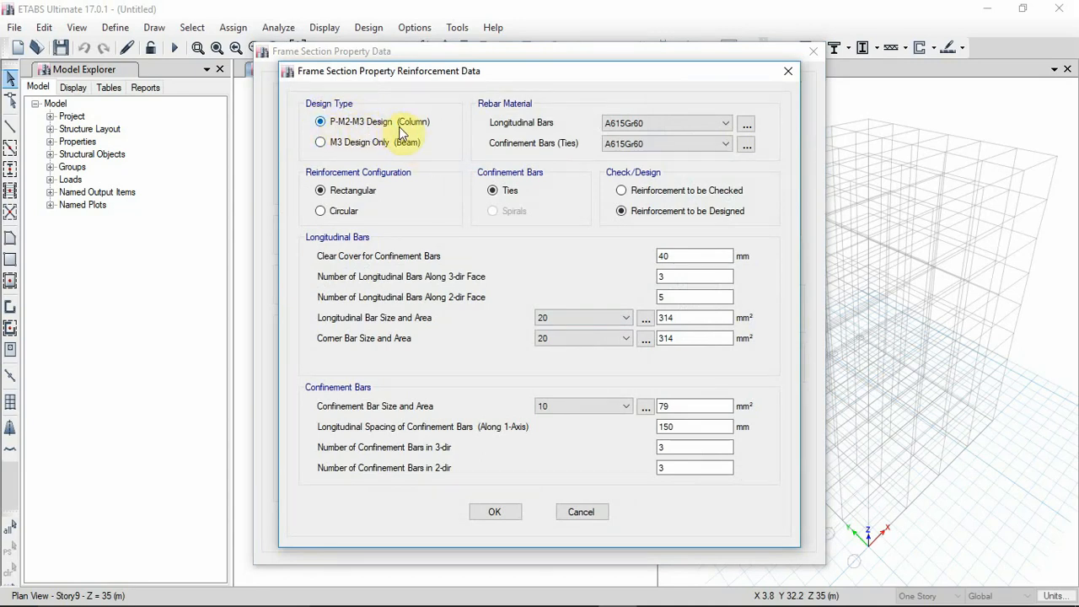
click(639, 125)
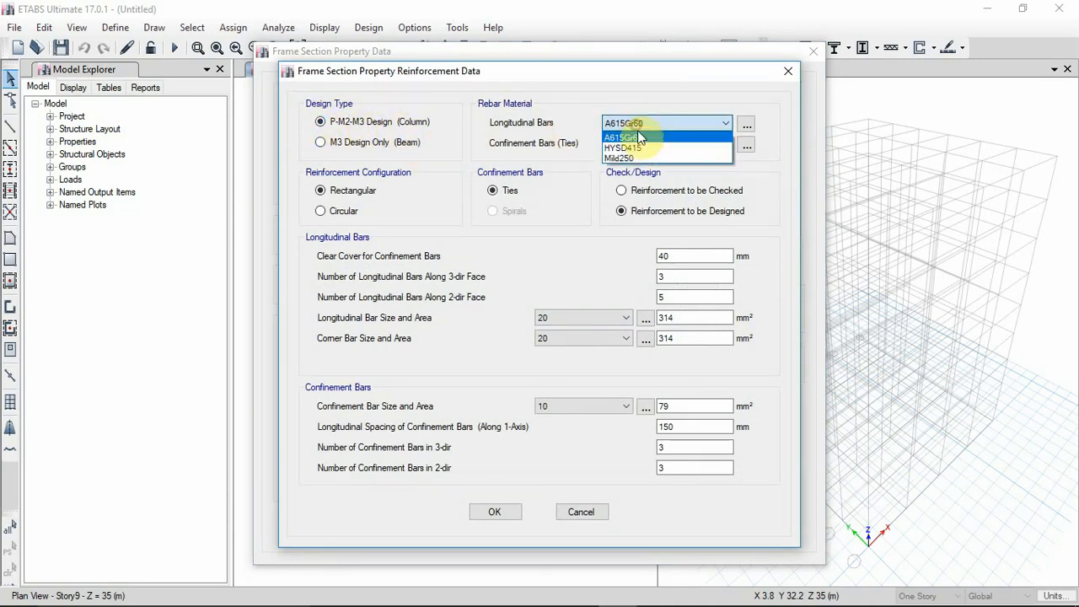
click(628, 150)
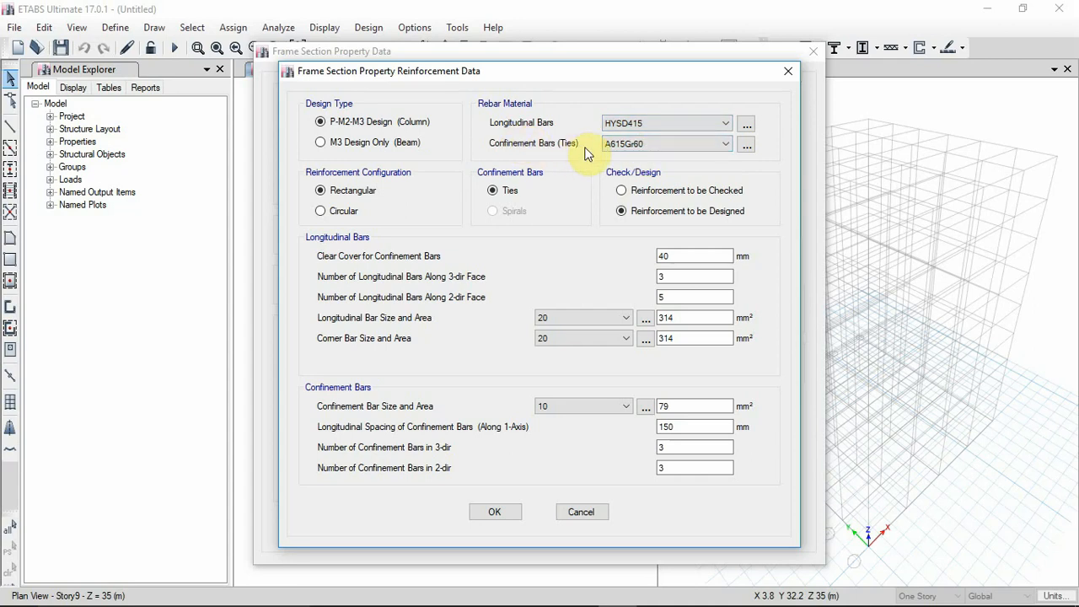
click(624, 143)
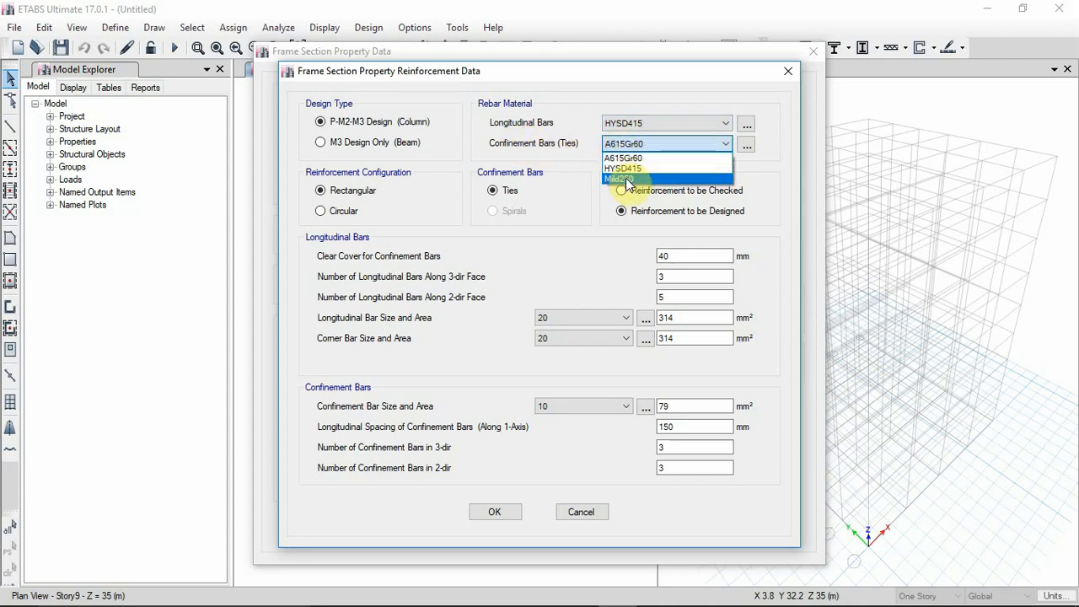
click(628, 179)
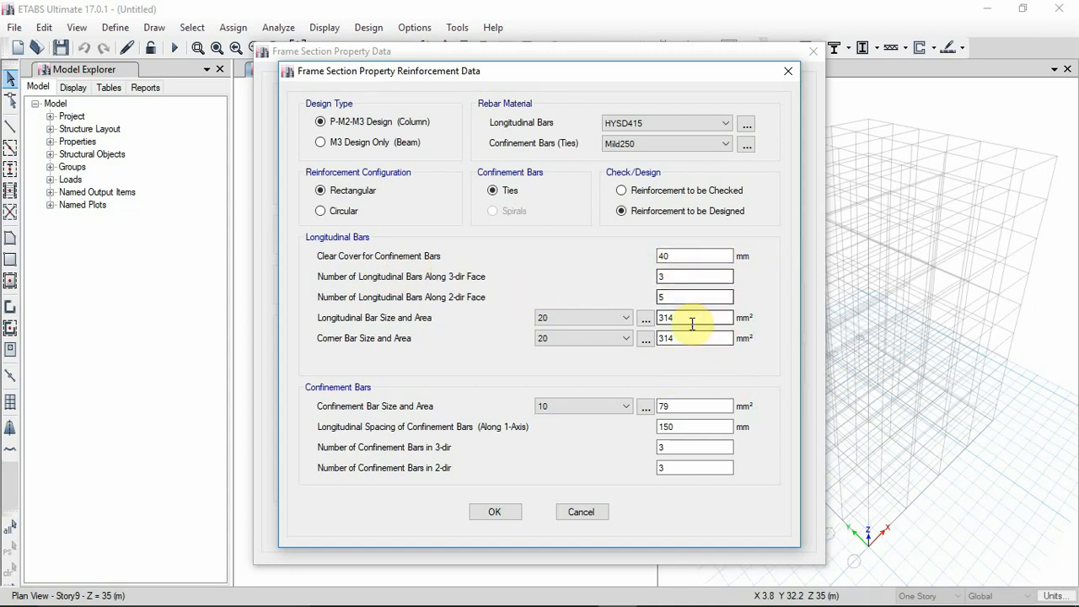
click(494, 512)
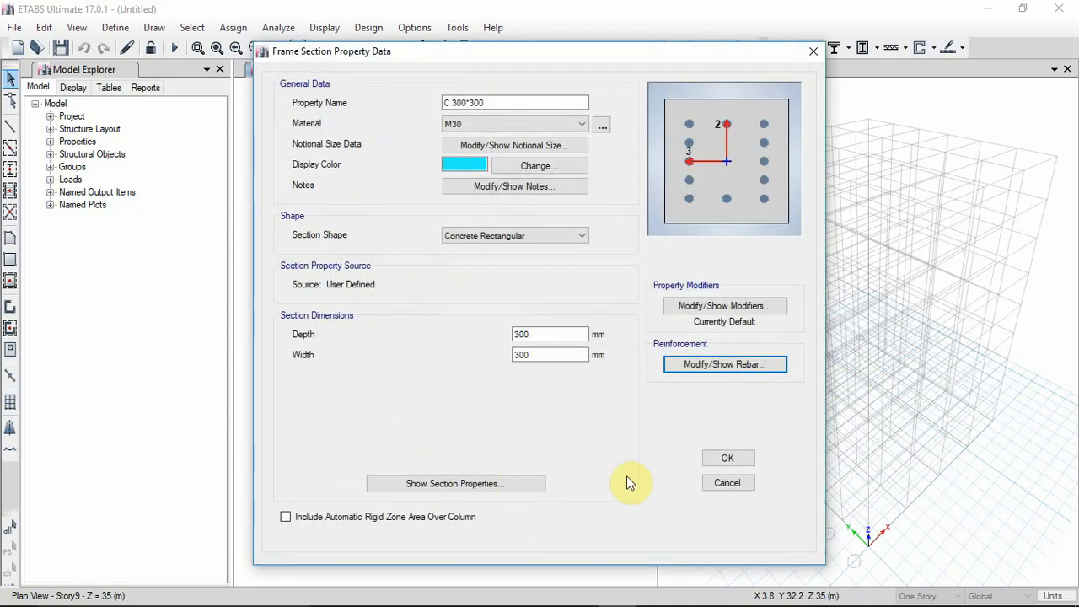
click(710, 460)
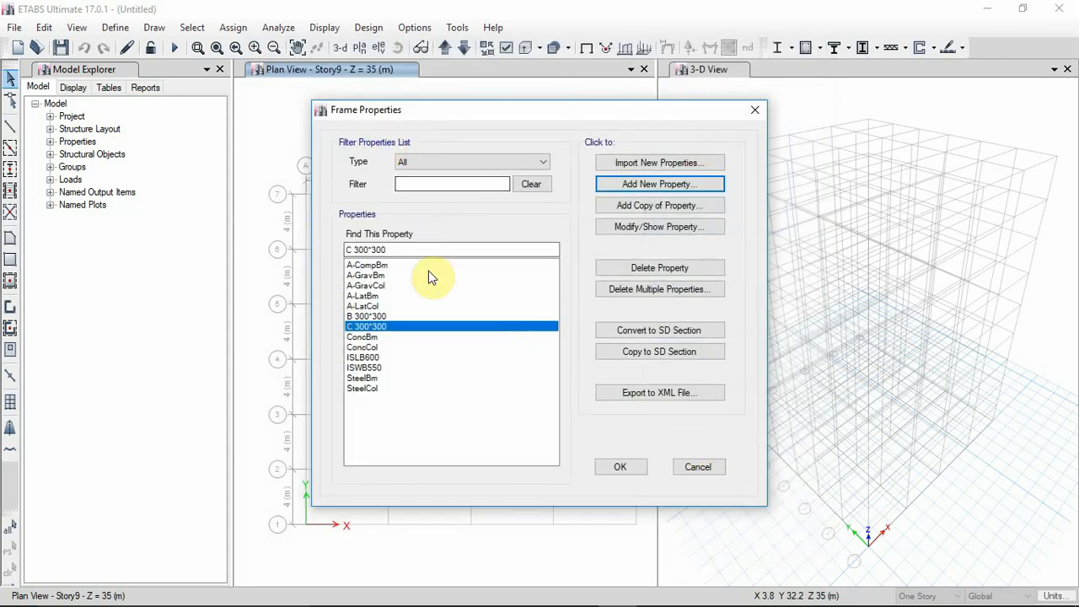
click(621, 466)
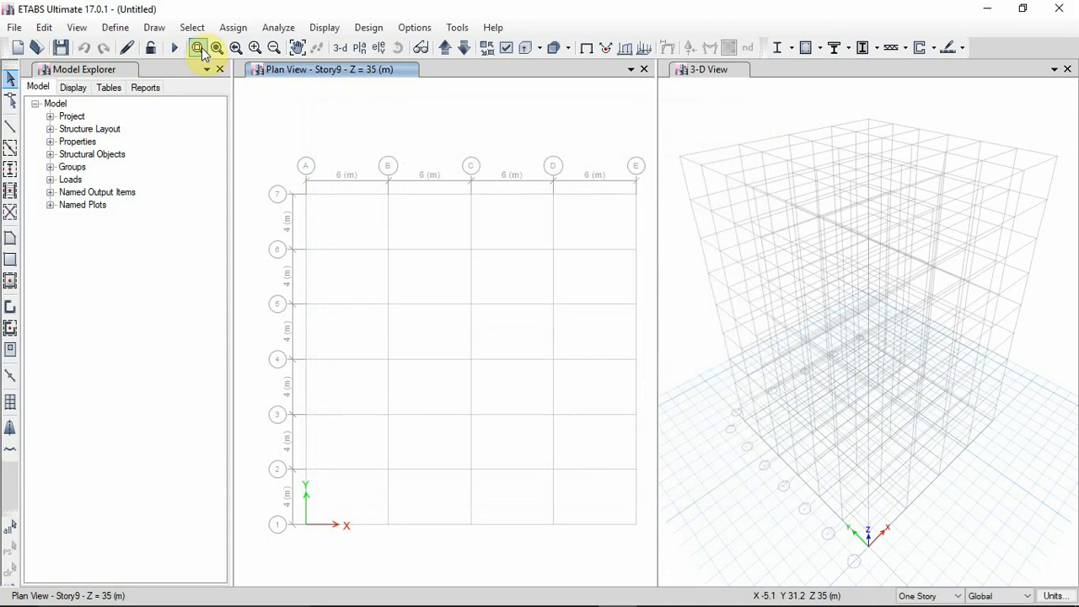
- Add a new slab section property named "S 150" and assign it the M30 material
click(124, 32)
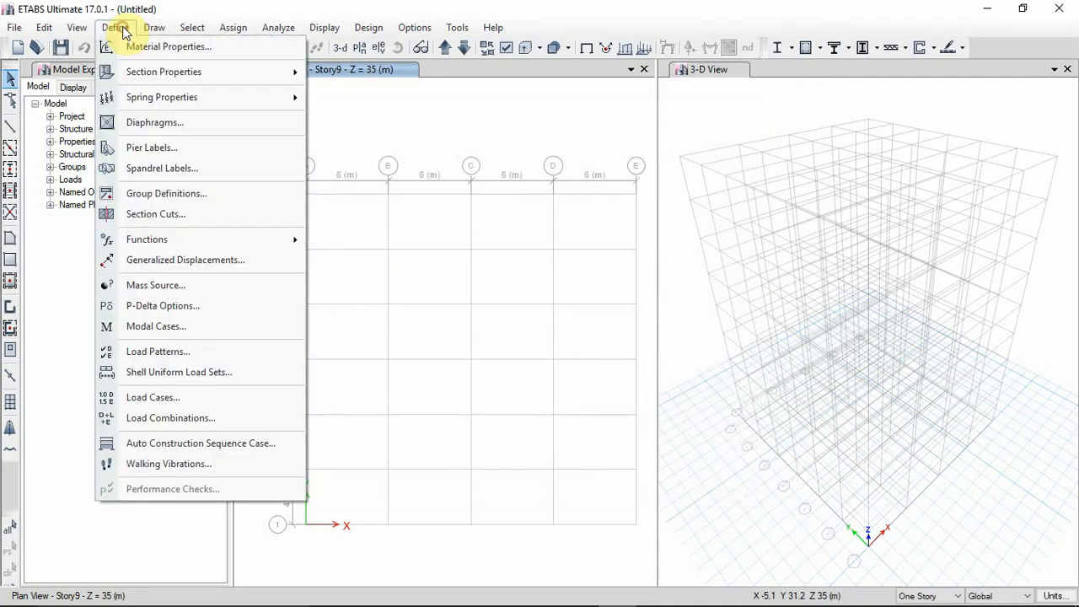
mouse_move(196, 91)
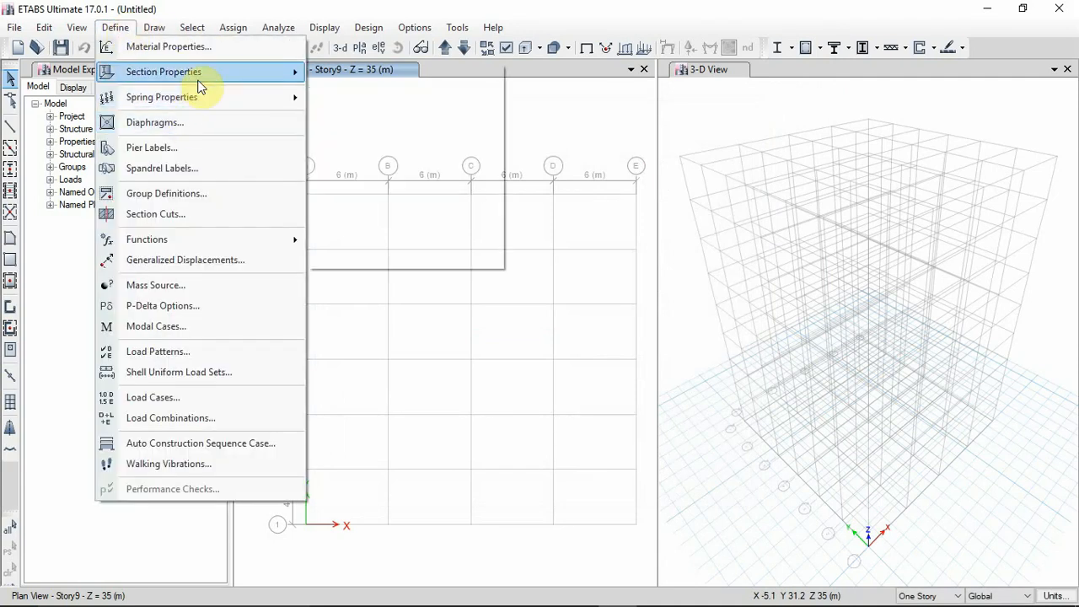
click(363, 120)
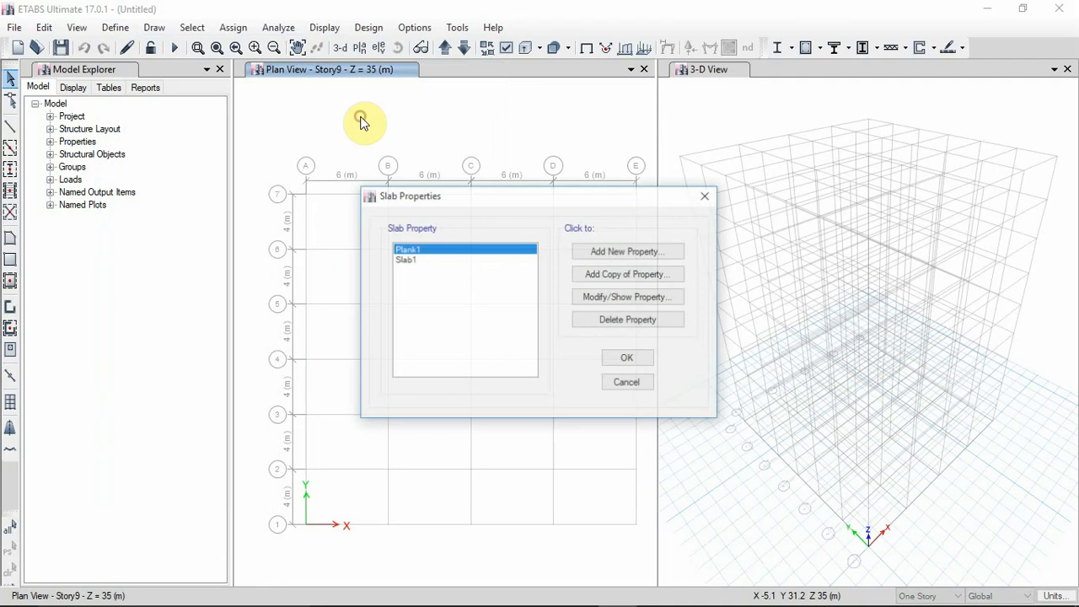
click(585, 255)
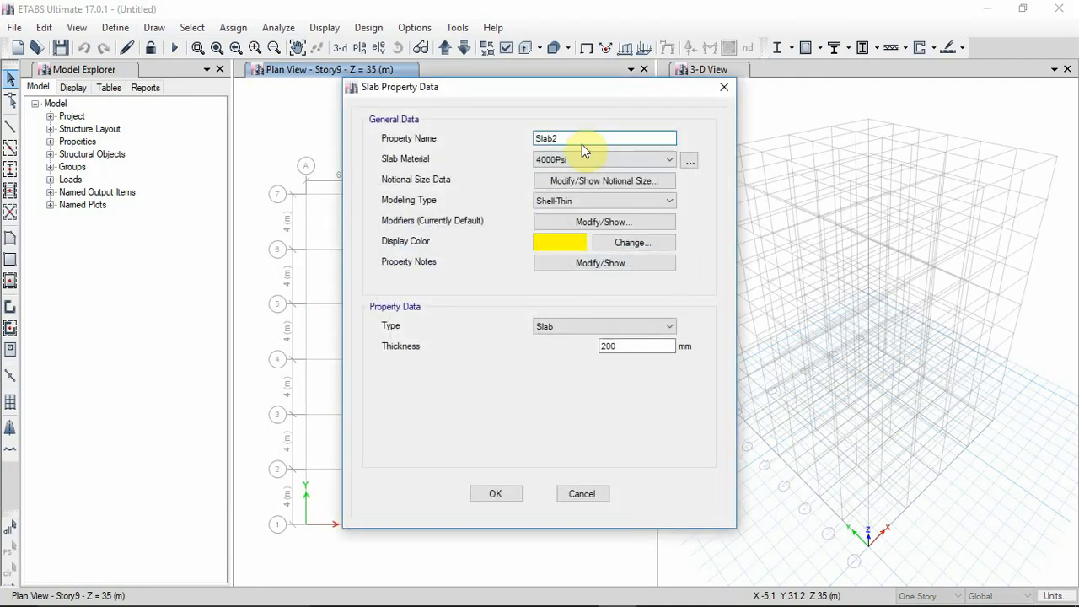
drag(579, 137, 508, 134)
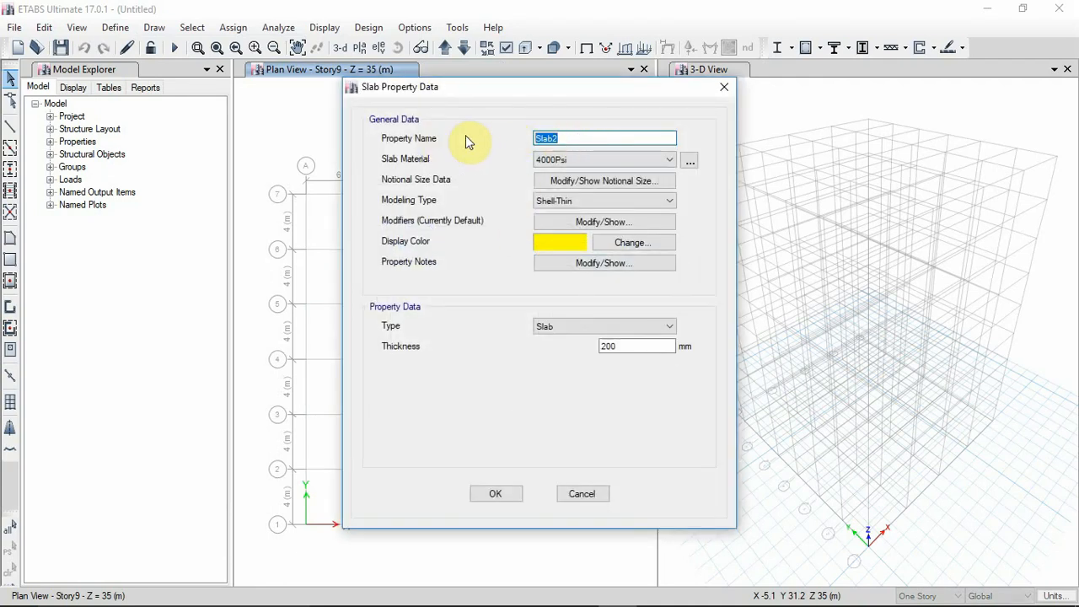
text(S 1)
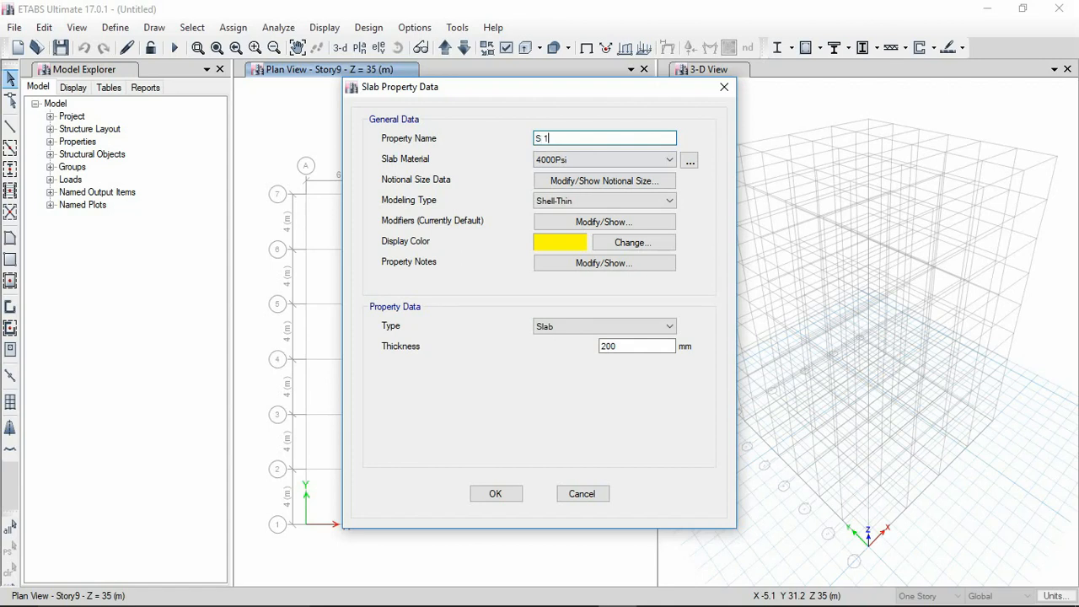
text(50)
click(598, 164)
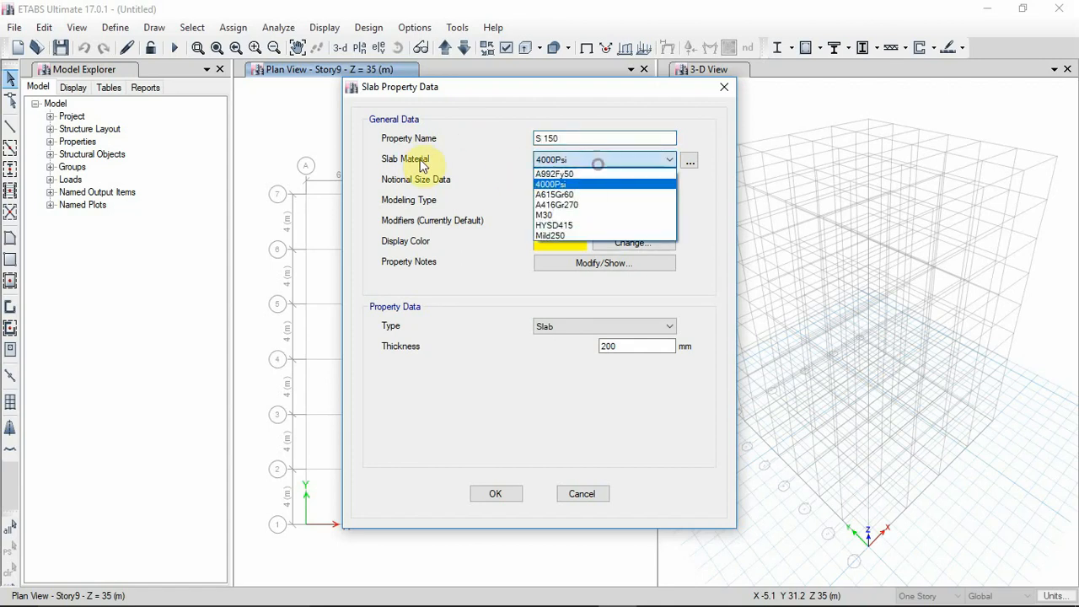
click(578, 215)
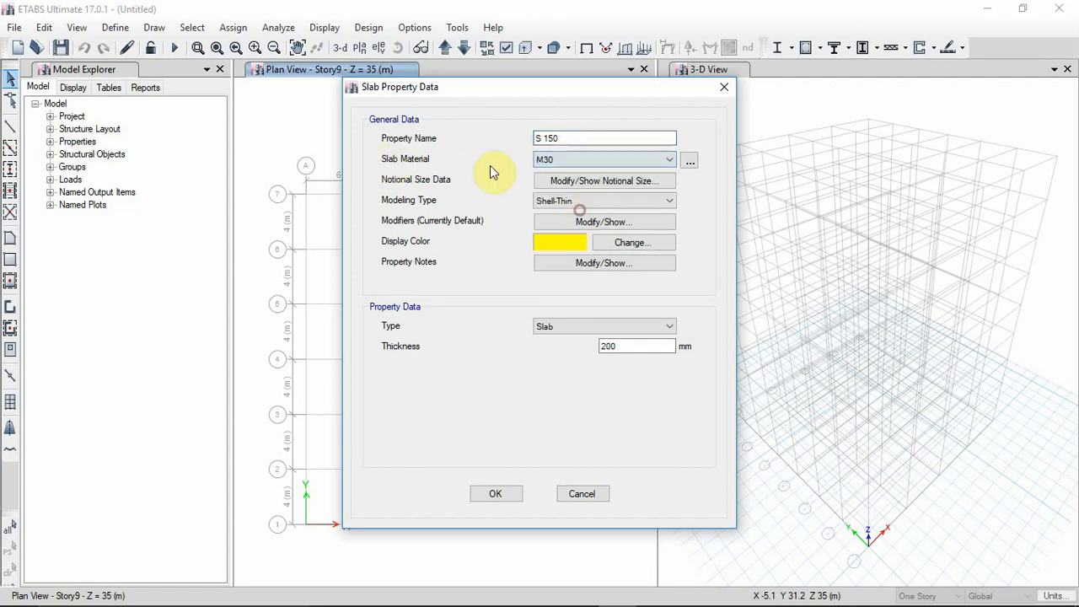
- Set the slab thickness to 150 mm and save the slab property
double_click(639, 347)
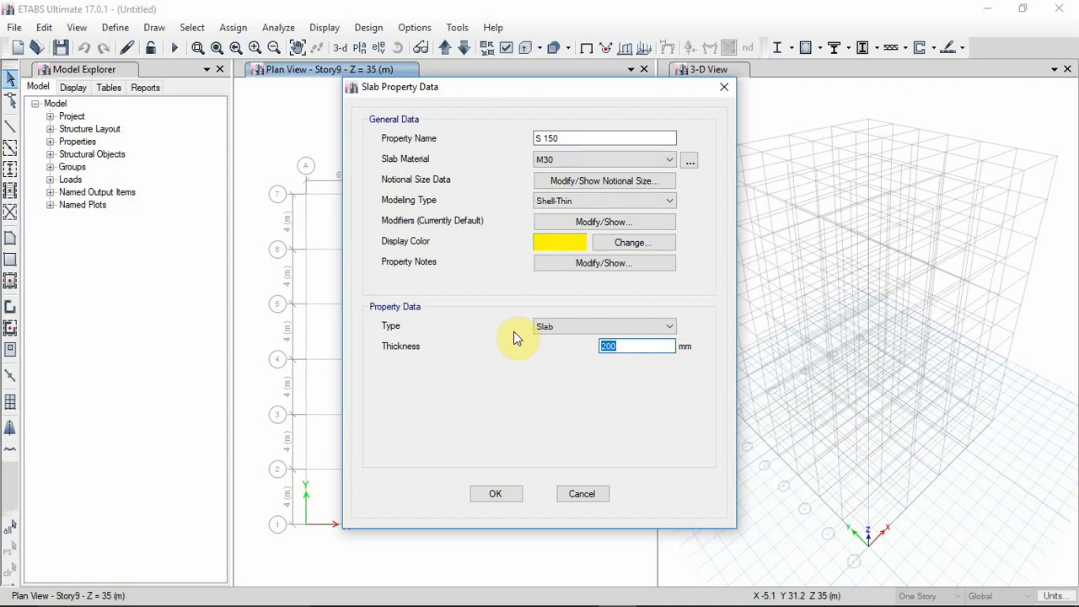
text(150)
click(488, 495)
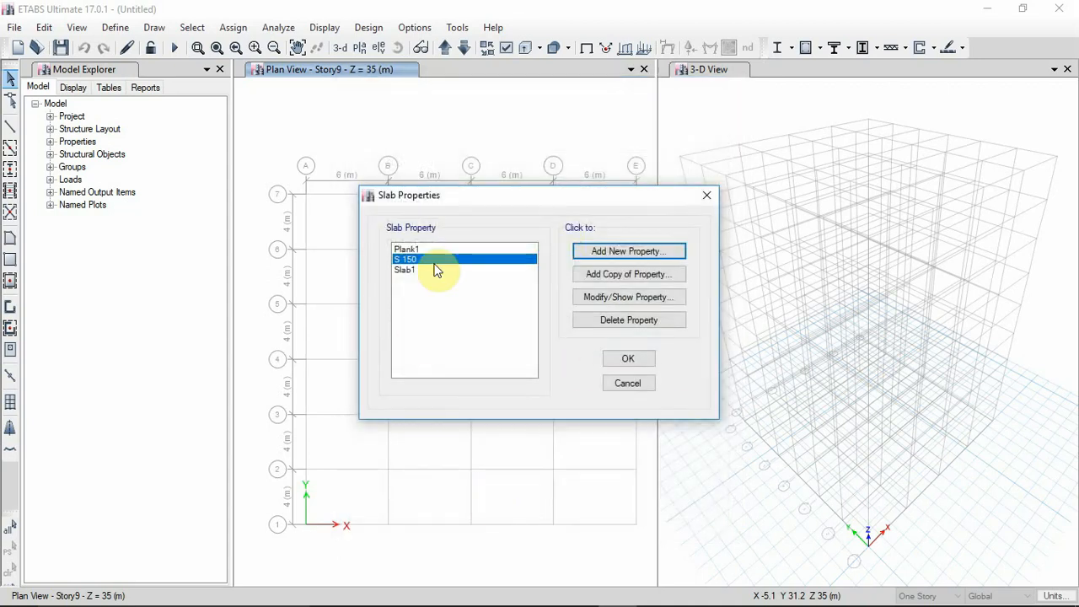
- Finish defining the slab properties, and review the Dead and Live load patterns, accepting them as defined
click(628, 359)
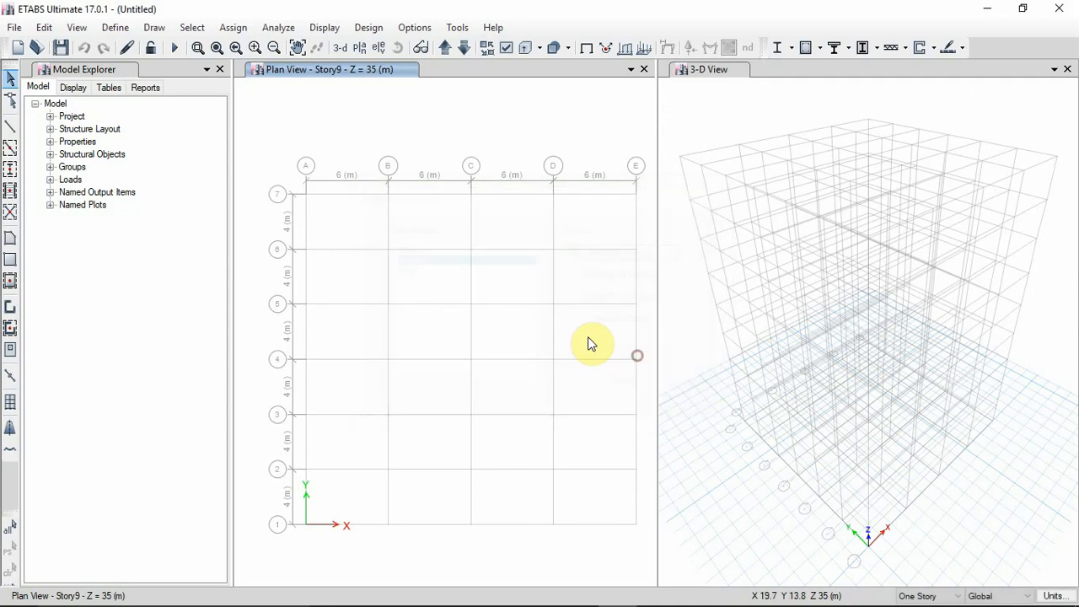
click(115, 28)
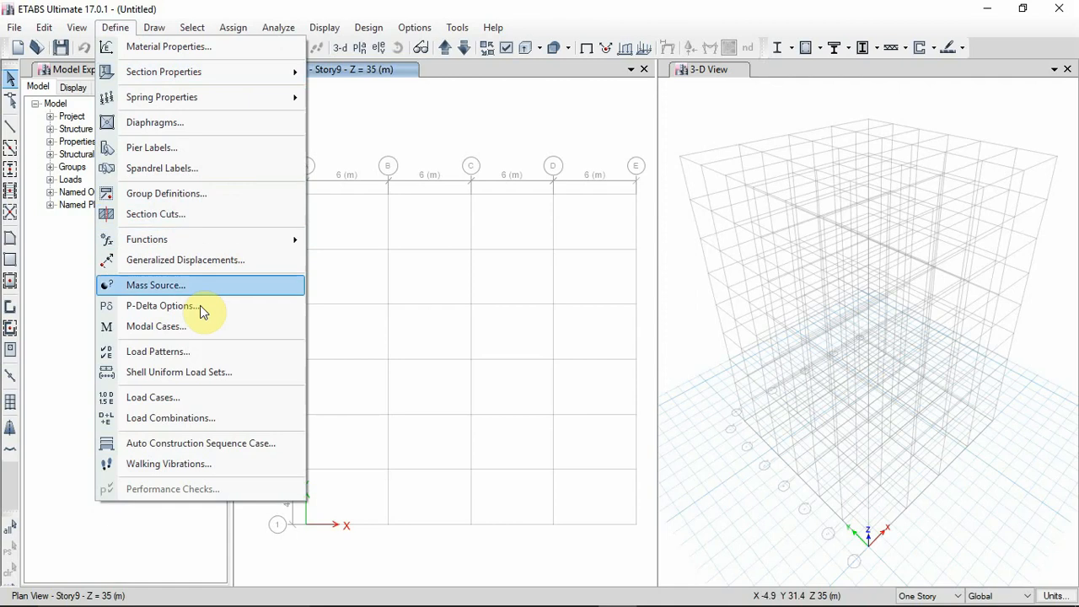
click(207, 349)
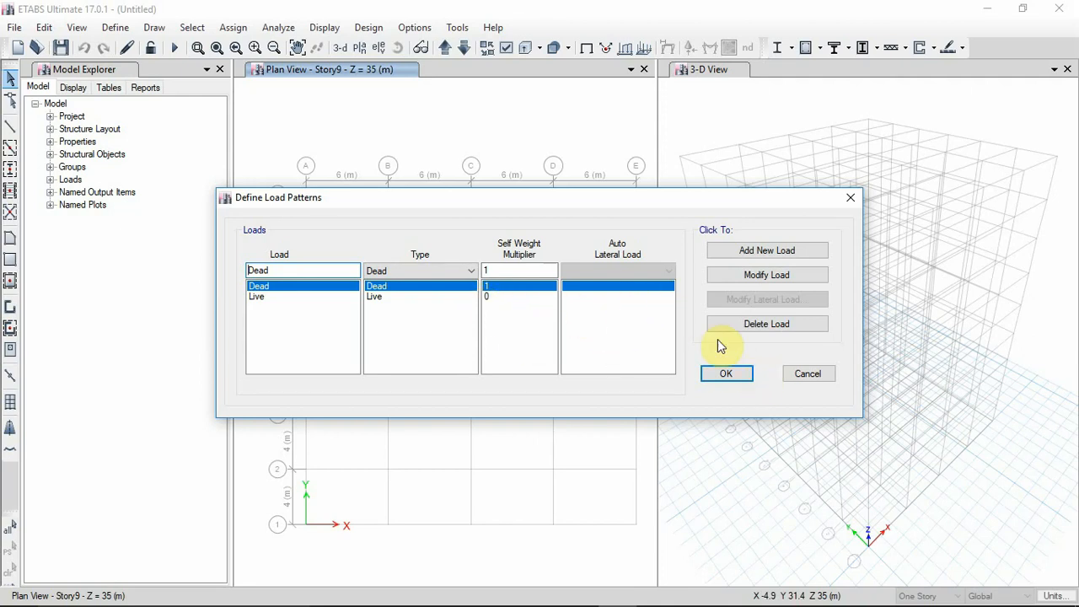
click(735, 374)
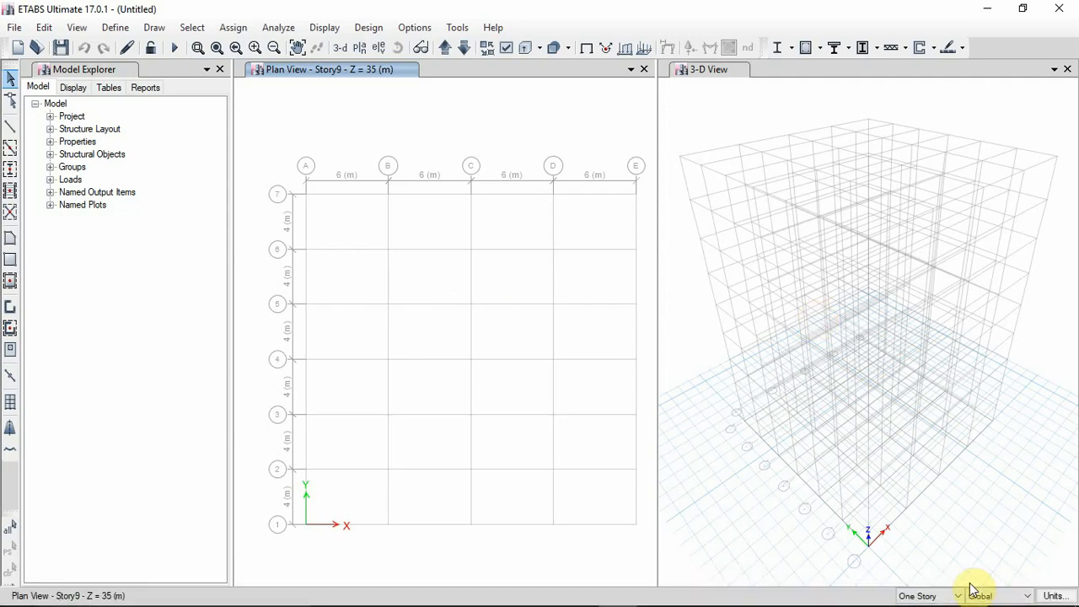
- Set the story option to All Stories so that drawing in plan applies to every floor
mouse_move(939, 602)
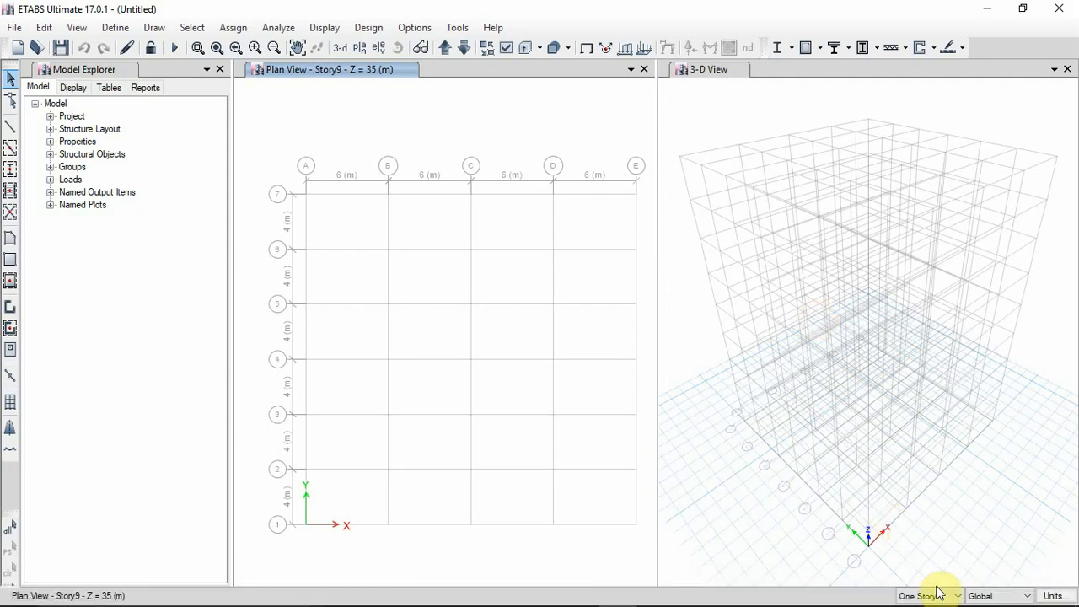
click(940, 596)
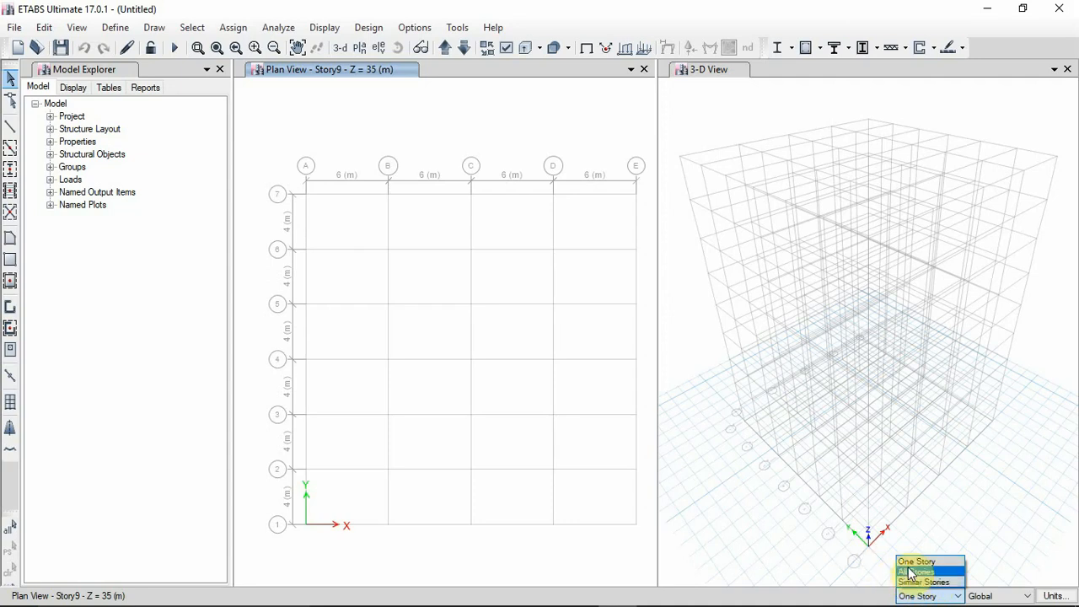
click(912, 573)
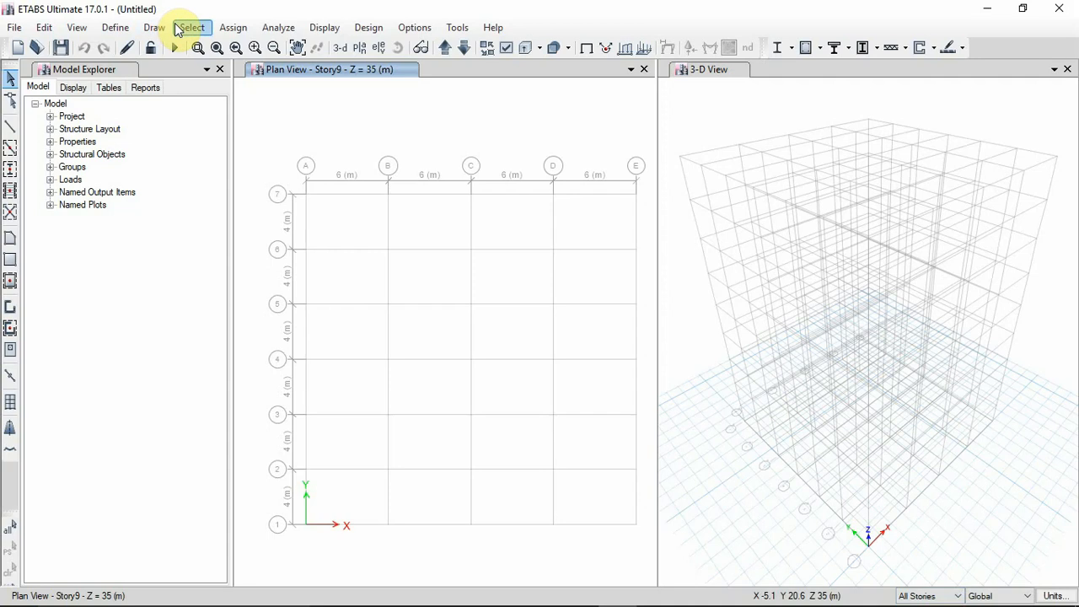
- Quick-draw beams with the B 300*300 section along all grid lines of the plan, A to E and 1 to 7
click(154, 28)
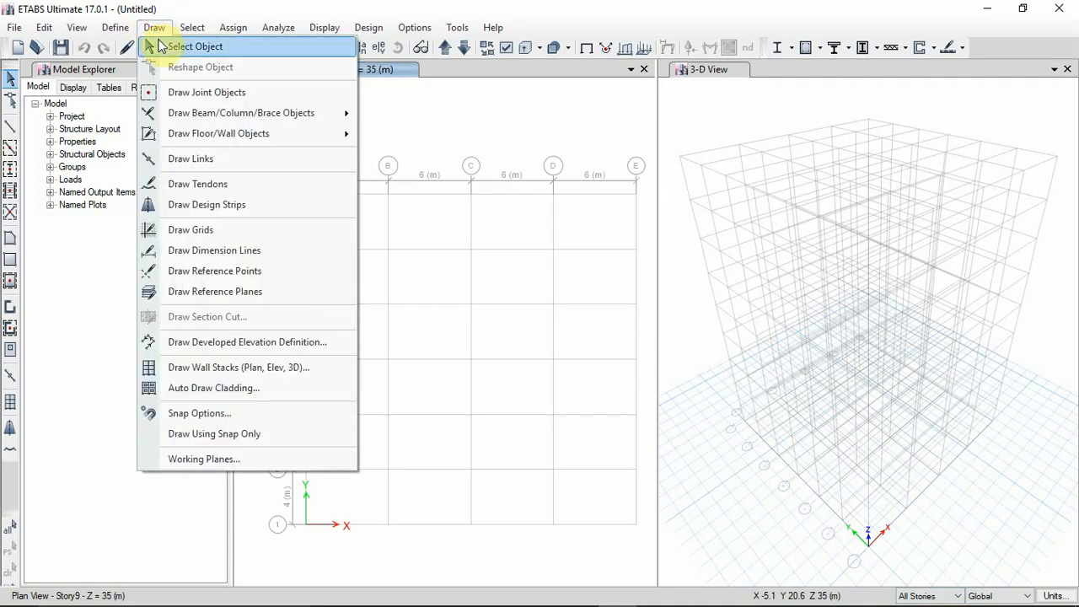
mouse_move(226, 116)
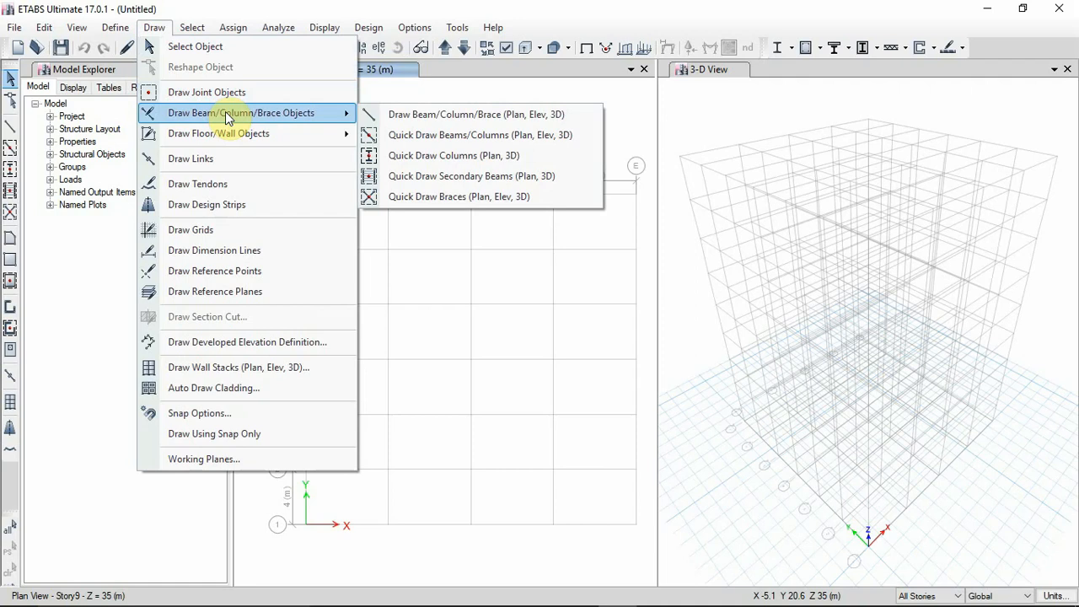
click(427, 145)
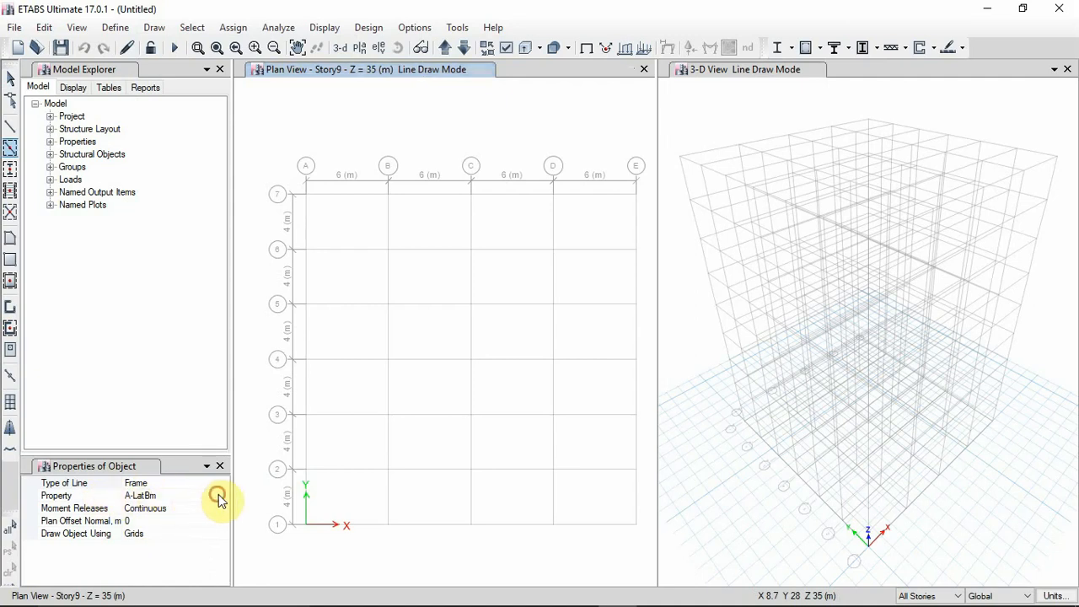
click(217, 497)
click(222, 496)
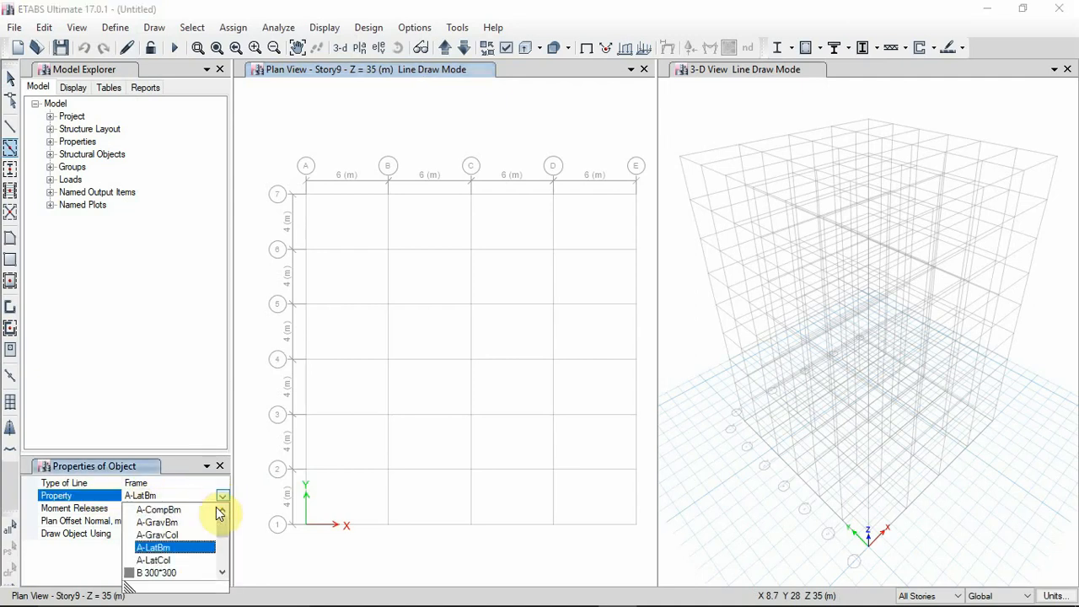
click(177, 575)
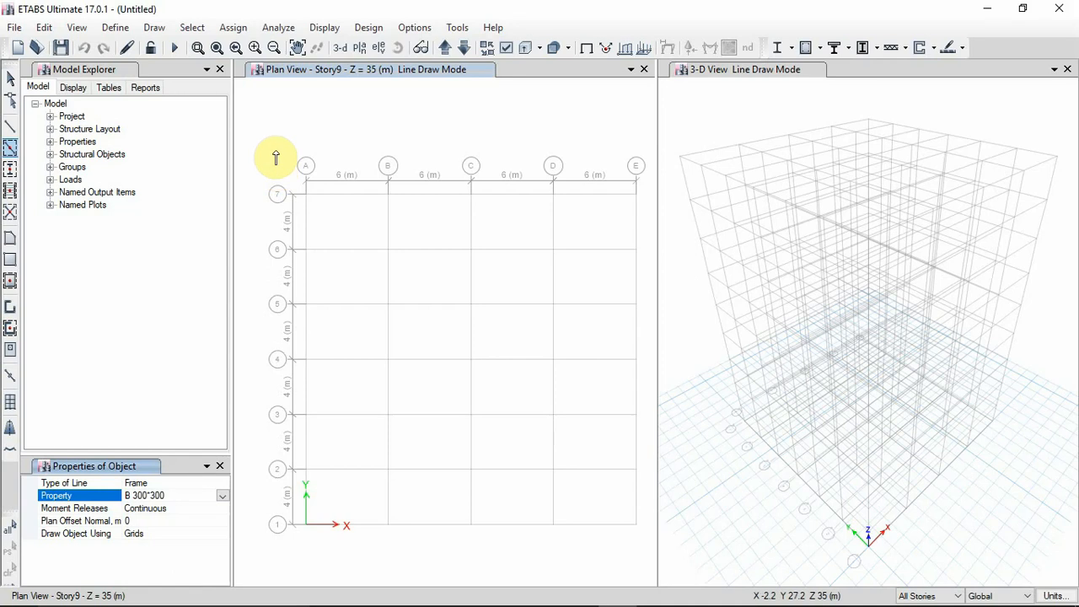
drag(275, 151, 647, 572)
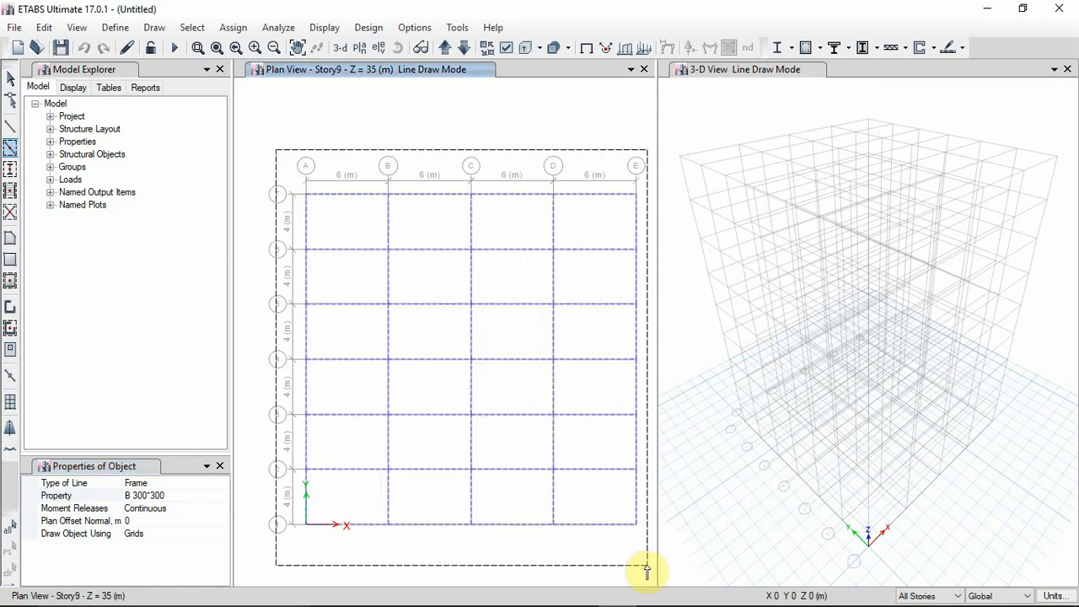
drag(646, 567, 645, 570)
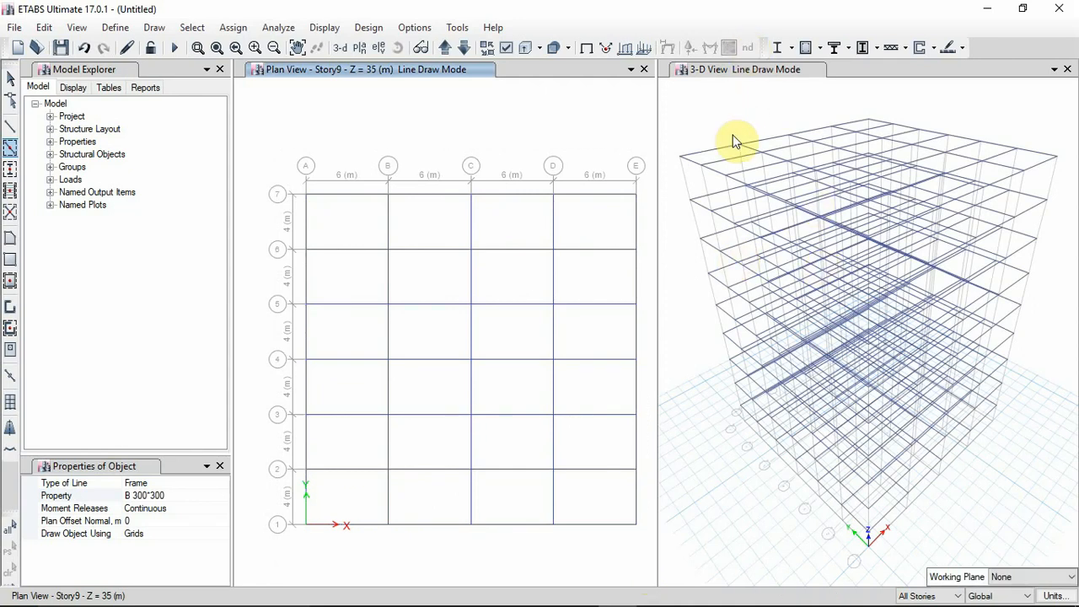
- Quick-draw columns with the C 300*300 section at all grid intersections of the plan
click(157, 30)
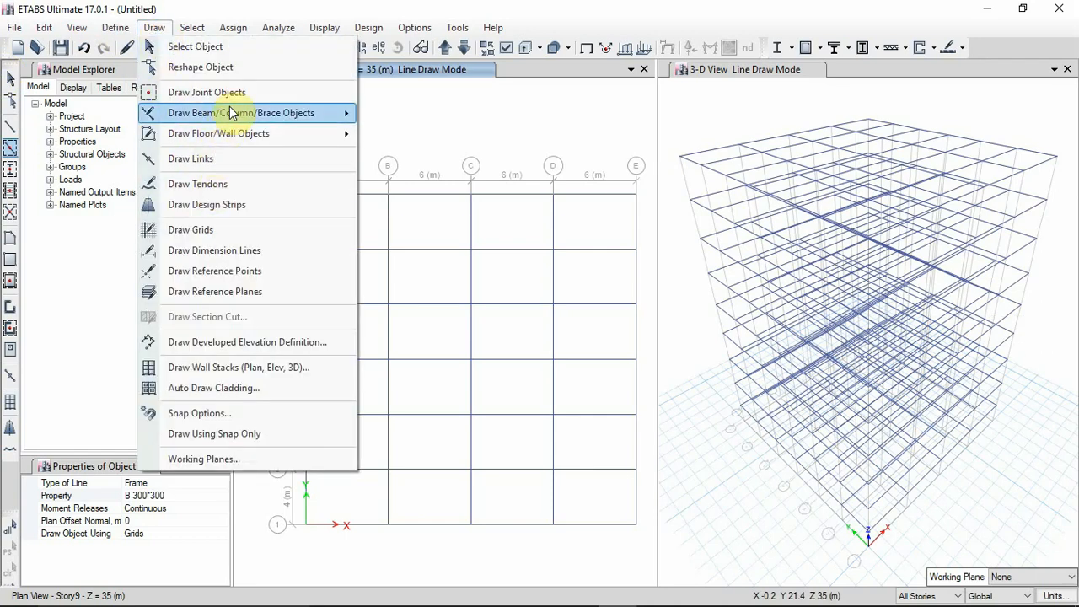
mouse_move(230, 112)
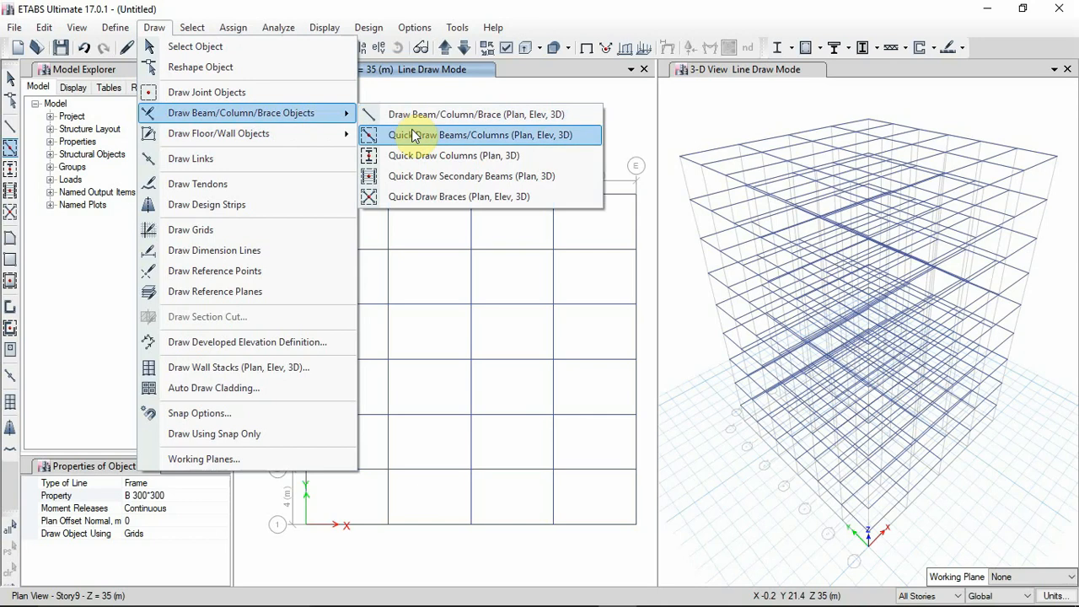
click(425, 161)
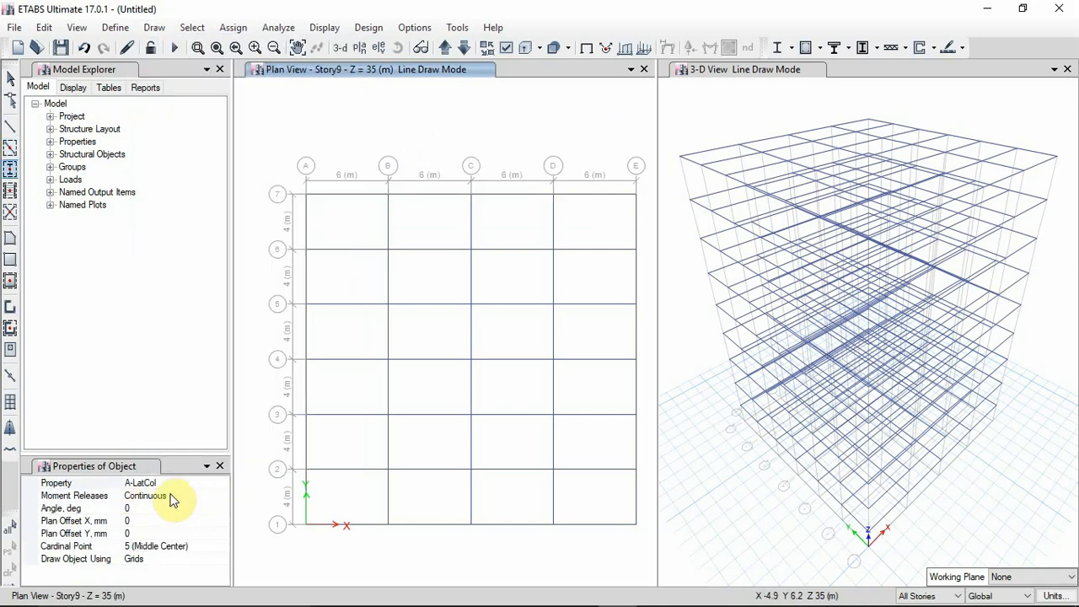
click(222, 486)
click(222, 486)
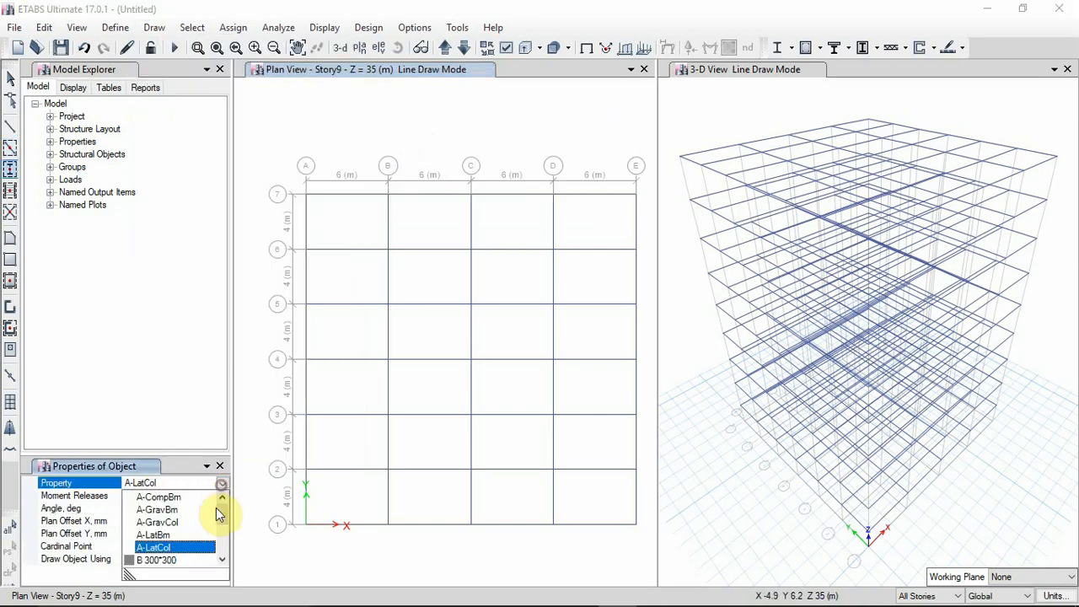
scroll(195, 552, down, 1)
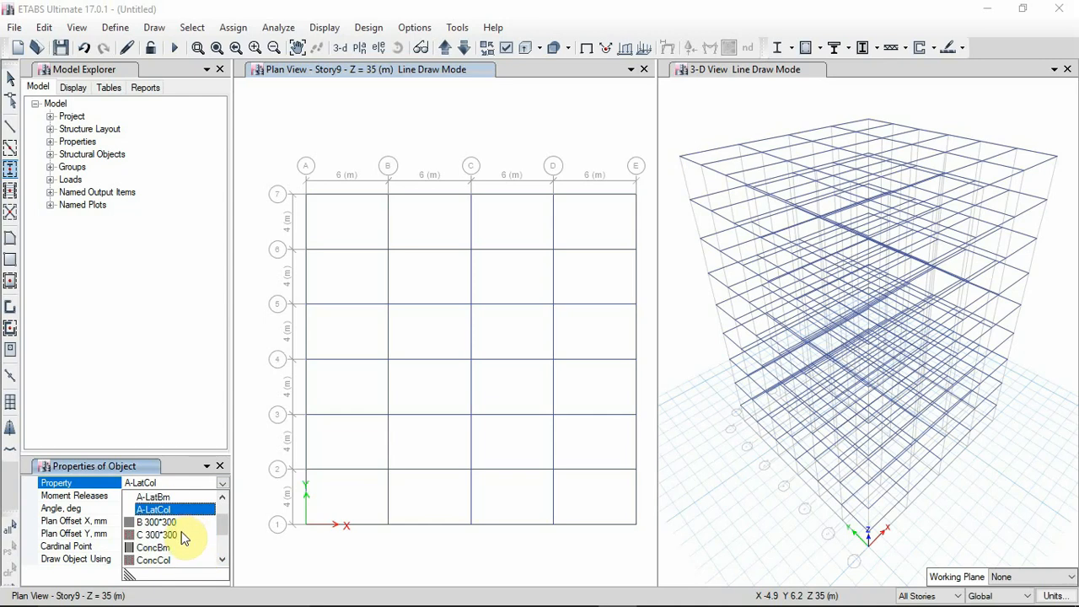
click(184, 536)
click(283, 134)
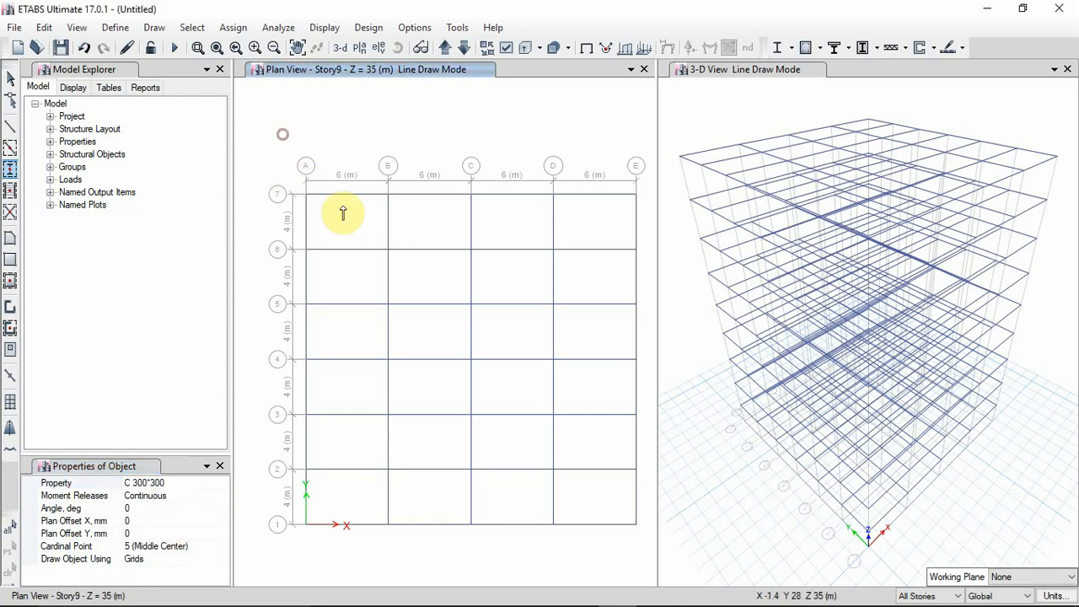
mouse_move(343, 213)
mouse_down()
mouse_move(460, 414)
mouse_move(645, 562)
mouse_move(648, 552)
mouse_up()
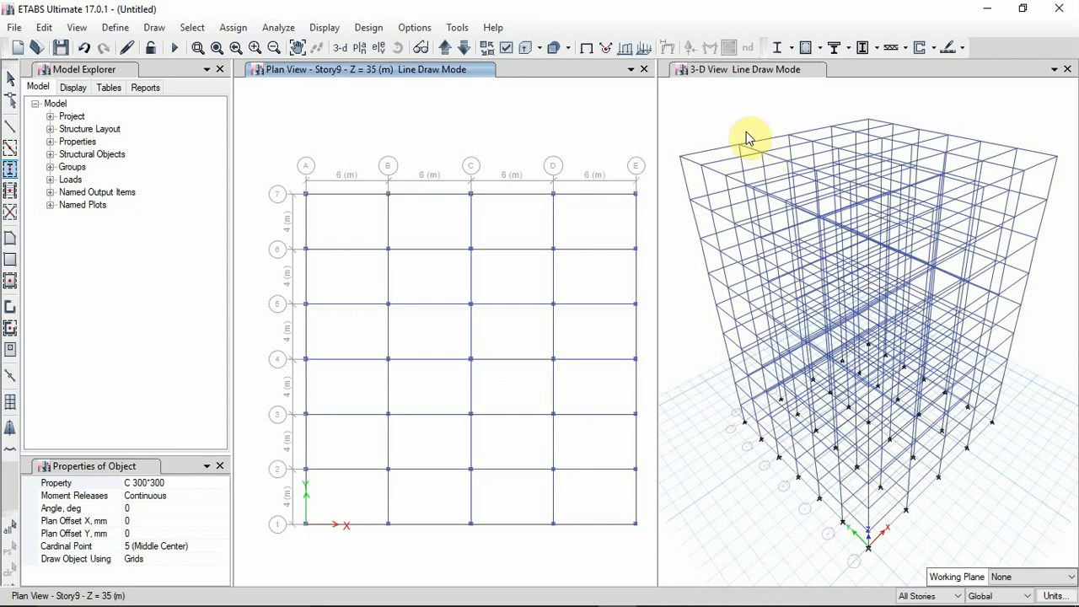
- Quick-draw floor slabs with the S 150 property in all grid bays of the plan
click(153, 30)
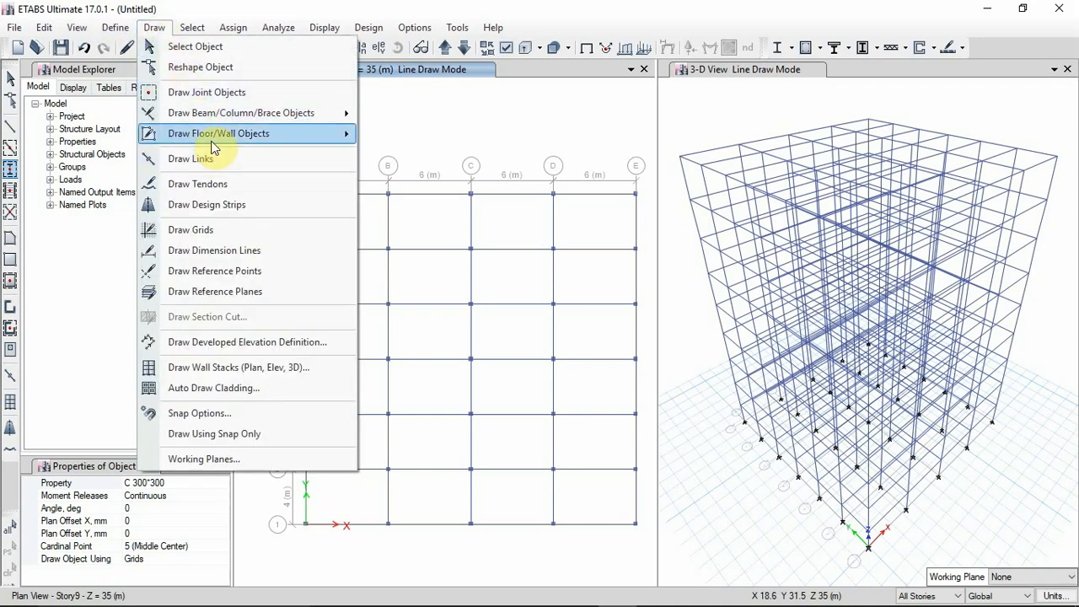
mouse_move(212, 142)
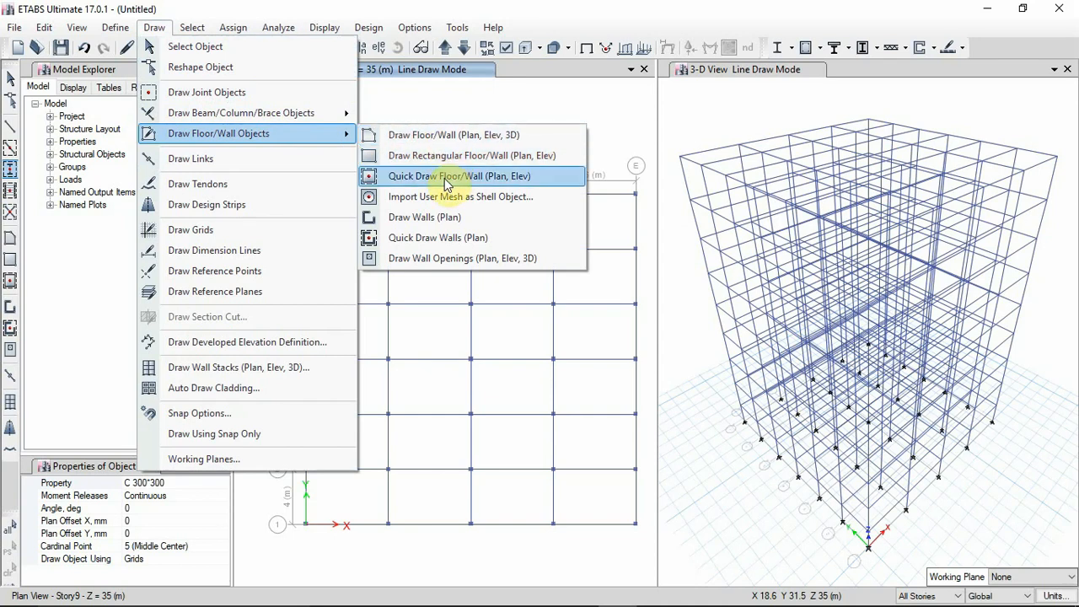
click(484, 178)
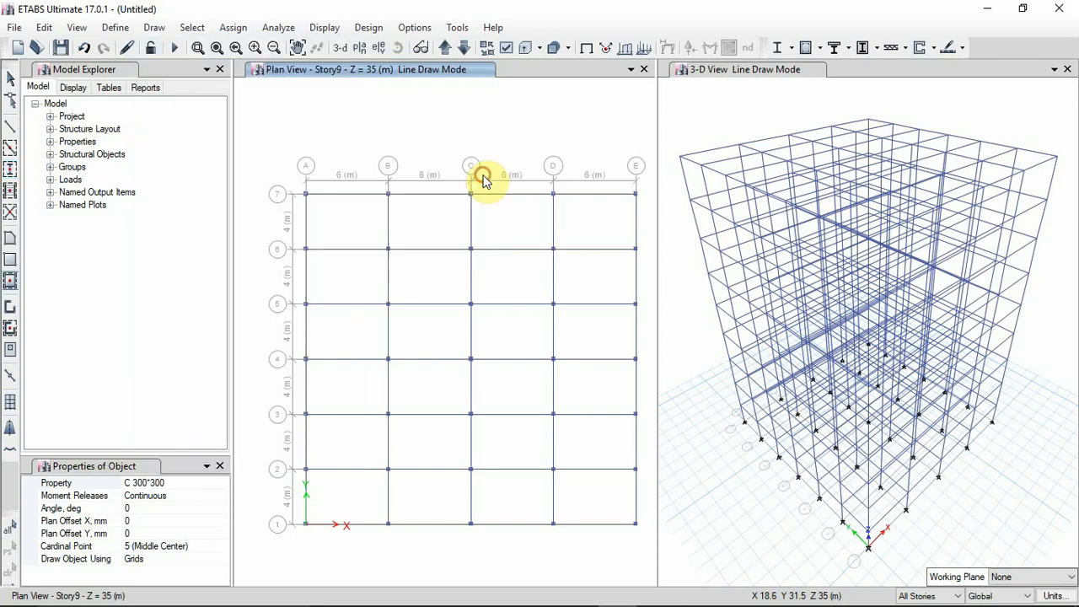
click(221, 486)
click(222, 484)
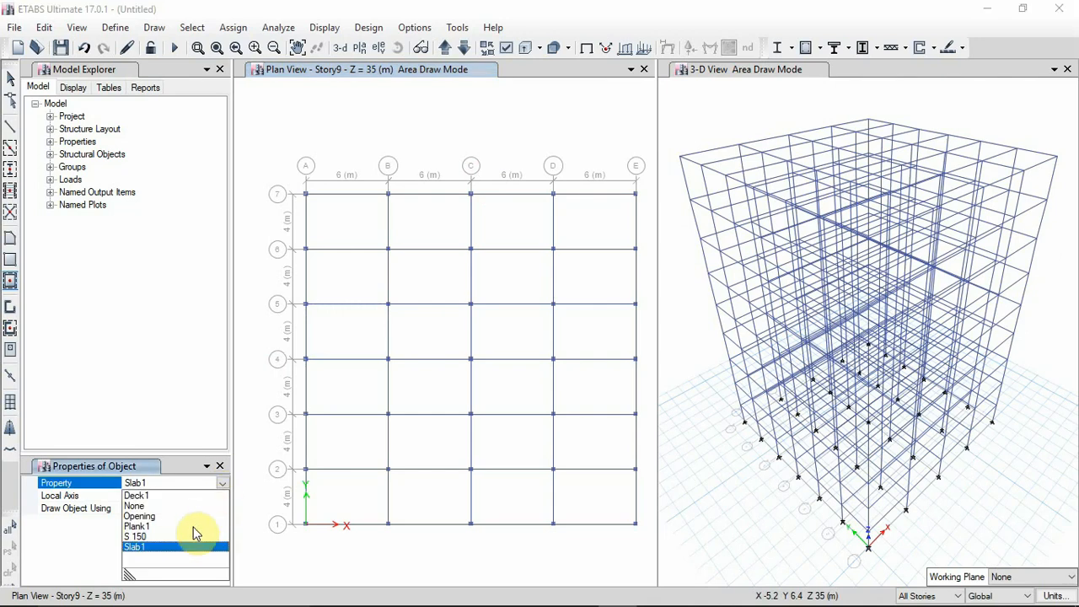
click(156, 537)
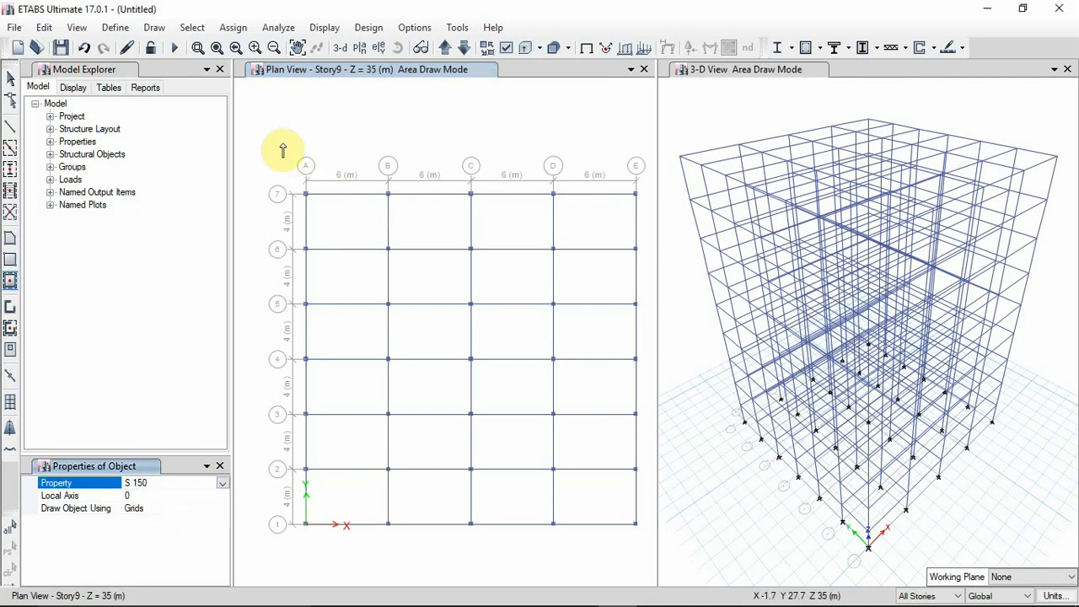
mouse_move(276, 137)
mouse_down()
mouse_move(494, 330)
mouse_move(646, 558)
mouse_up()
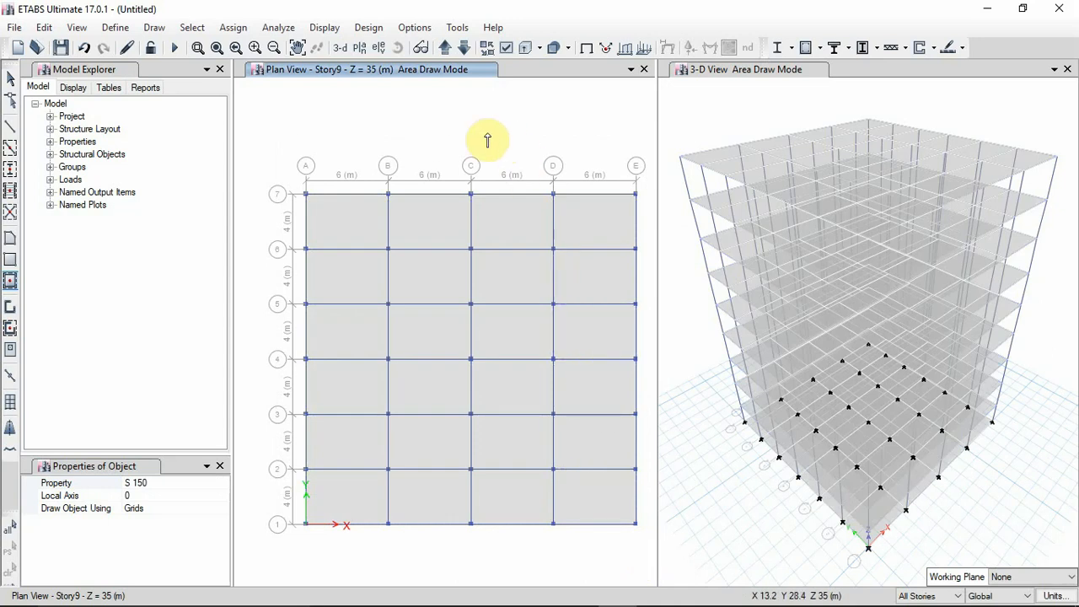
- Set the working plane of the 3D view to Base and leave the area drawing mode
click(1002, 580)
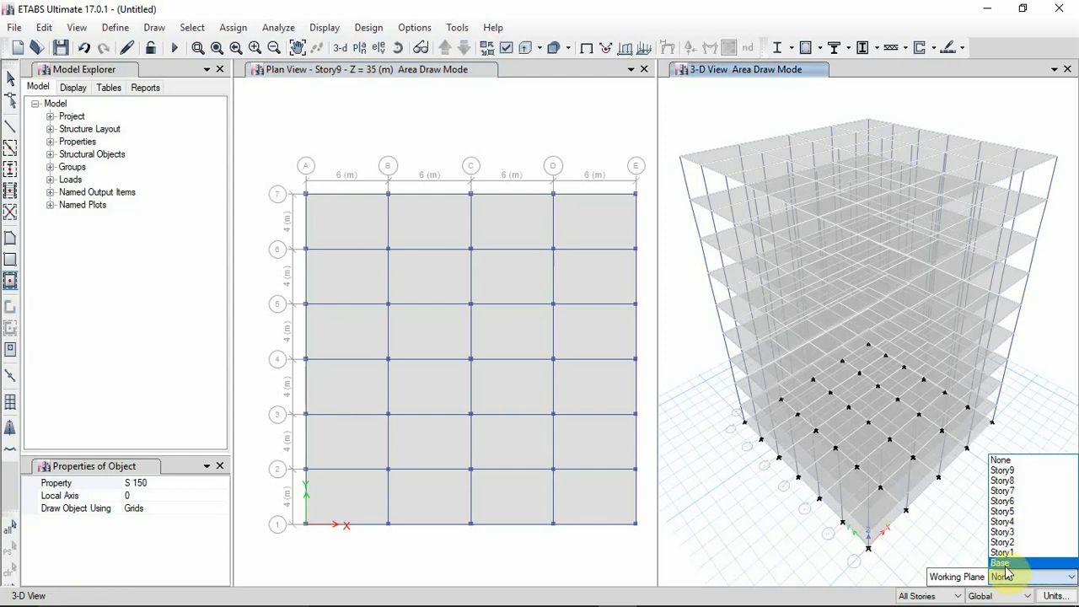
click(1003, 564)
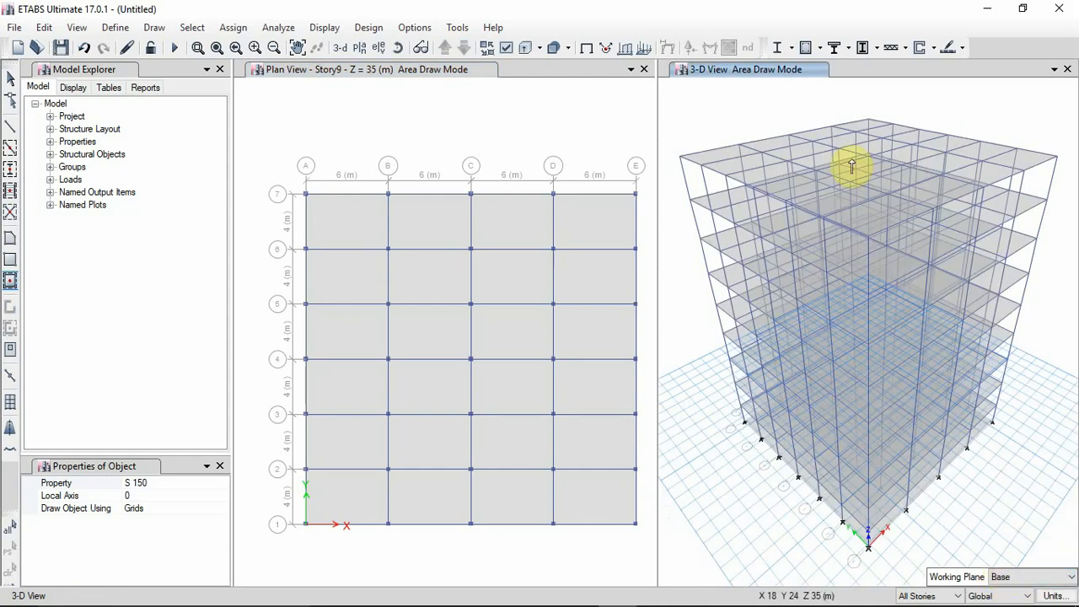
key(Escape)
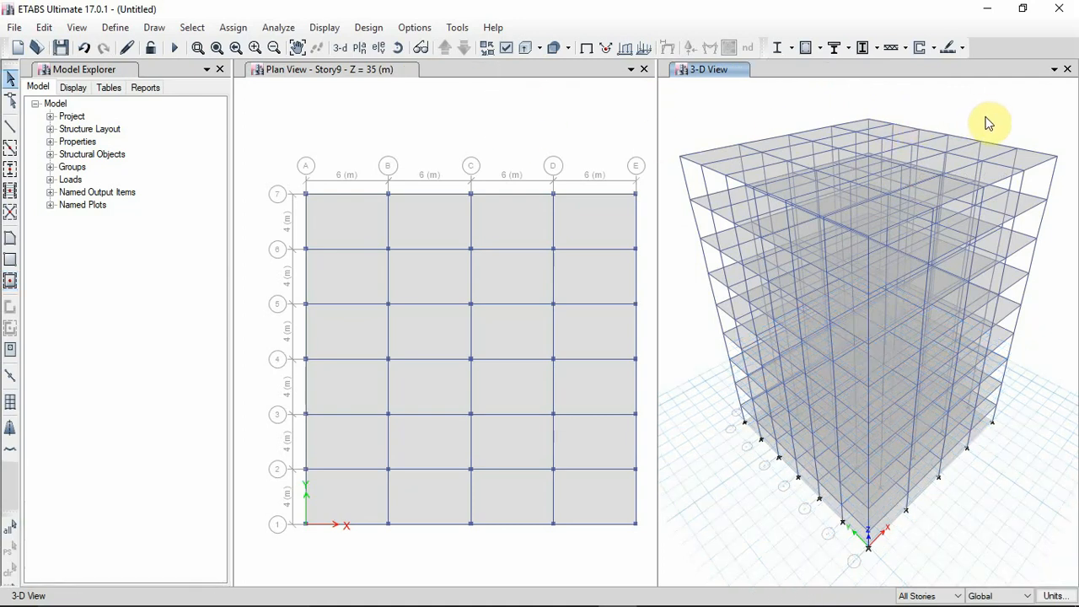
- Examine the building's beams, columns and slabs in the 3D view from several distances and angles
mouse_move(1000, 118)
middle_down()
mouse_move(997, 150)
mouse_move(990, 128)
middle_up()
scroll(1028, 226, down, 3)
scroll(1035, 236, up, 6)
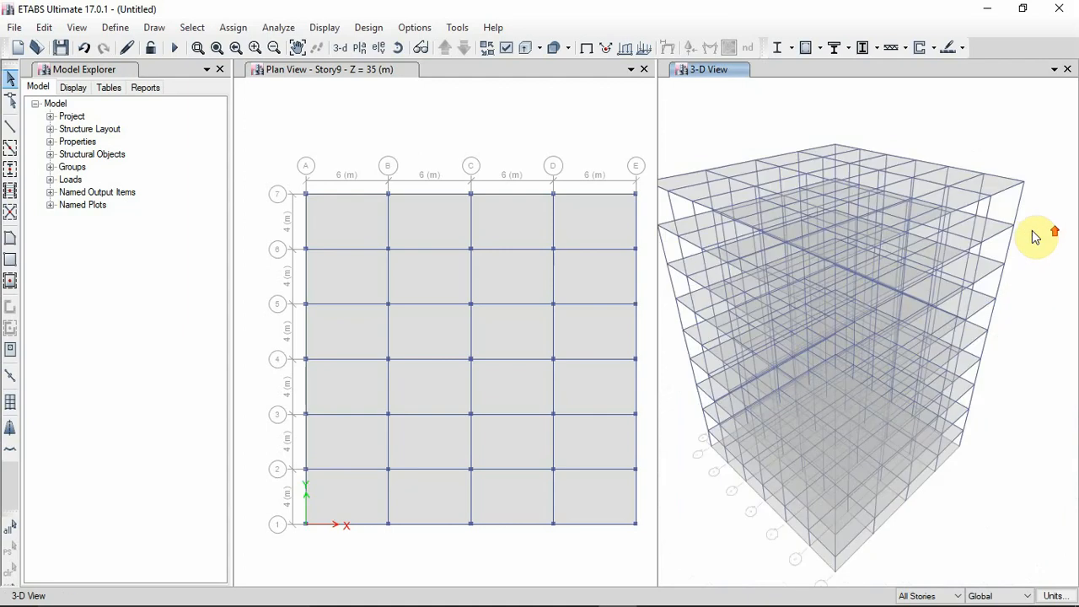
scroll(1032, 242, down, 4)
scroll(1034, 242, down, 3)
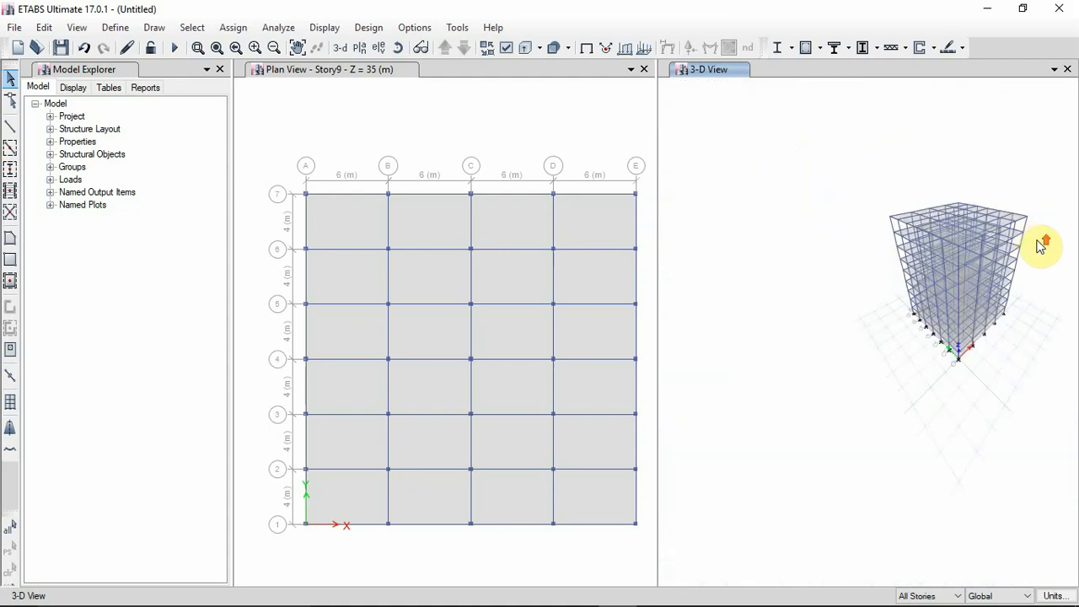
scroll(1039, 244, up, 5)
scroll(1046, 251, down, 3)
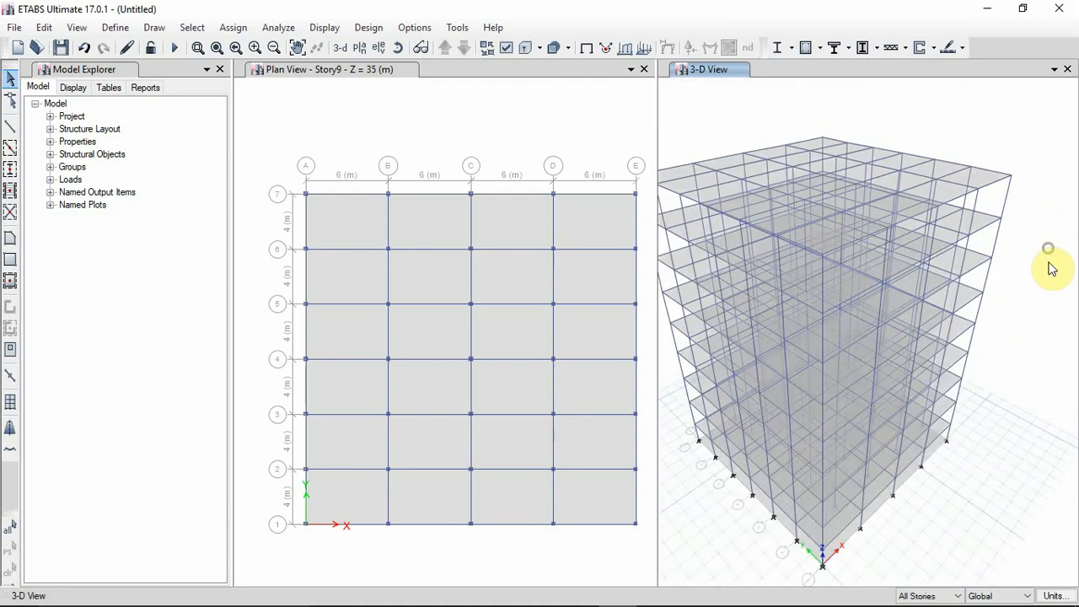
shift+middle_drag(1038, 281, 917, 250)
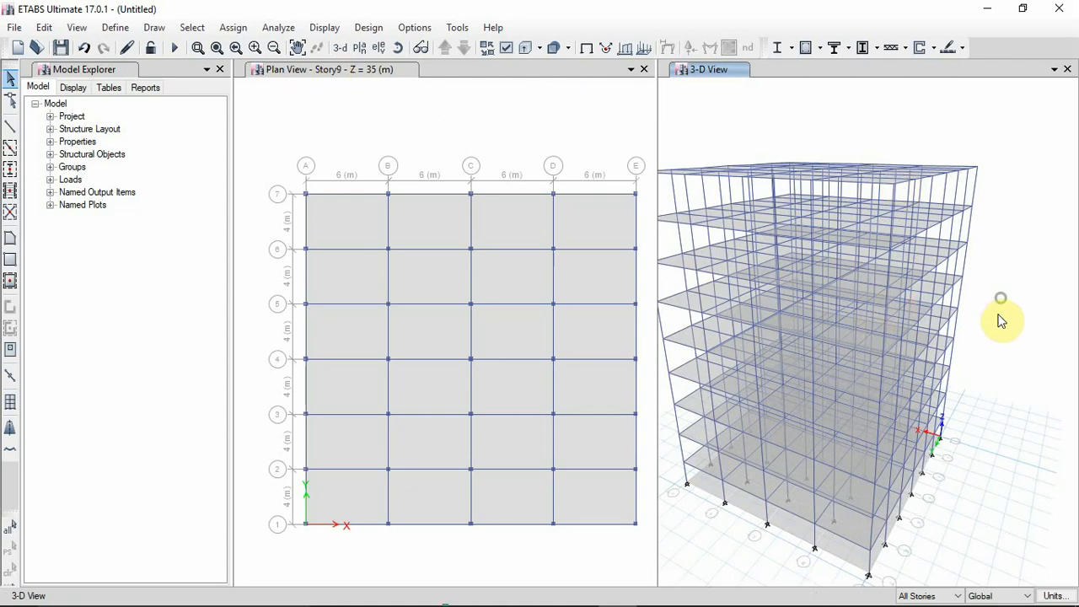
shift+middle_drag(1000, 313, 1012, 189)
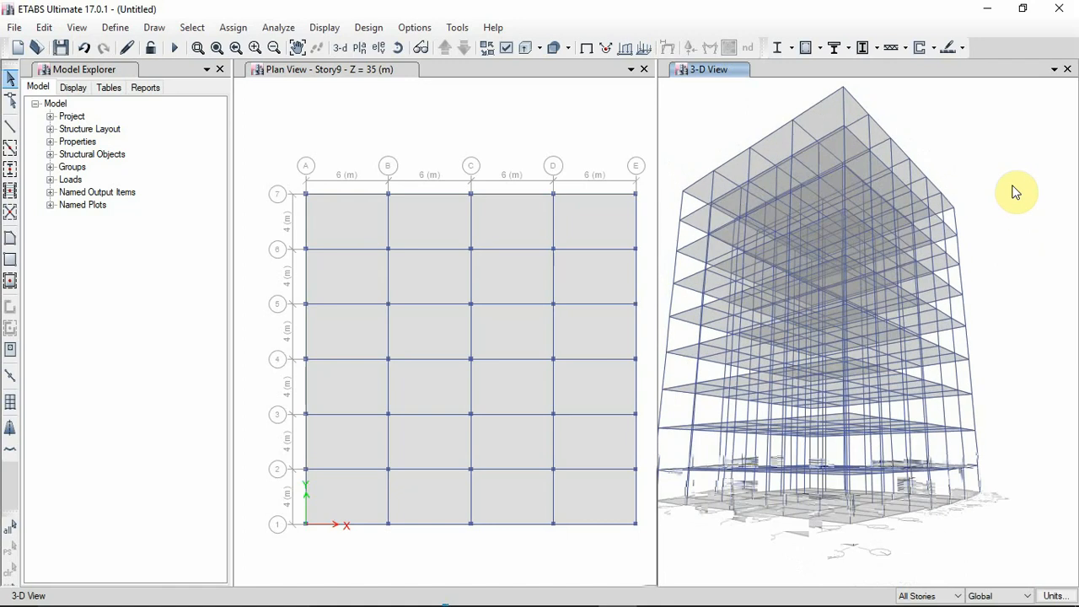
- Inspect the column bases and the lower storeys of the building in the 3D view
scroll(860, 515, up, 7)
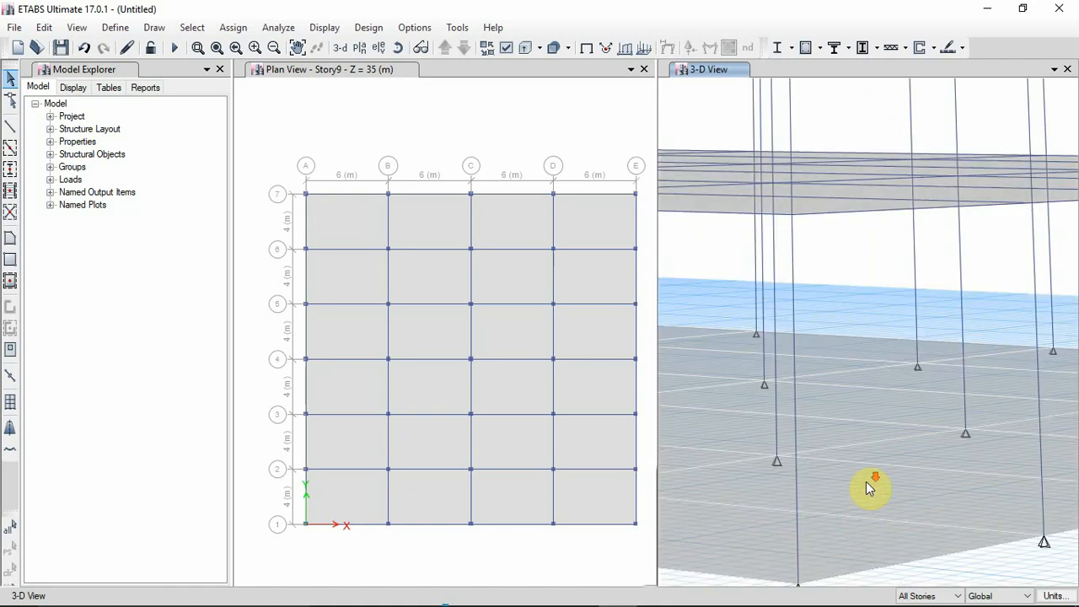
scroll(866, 481, down, 6)
scroll(891, 459, up, 5)
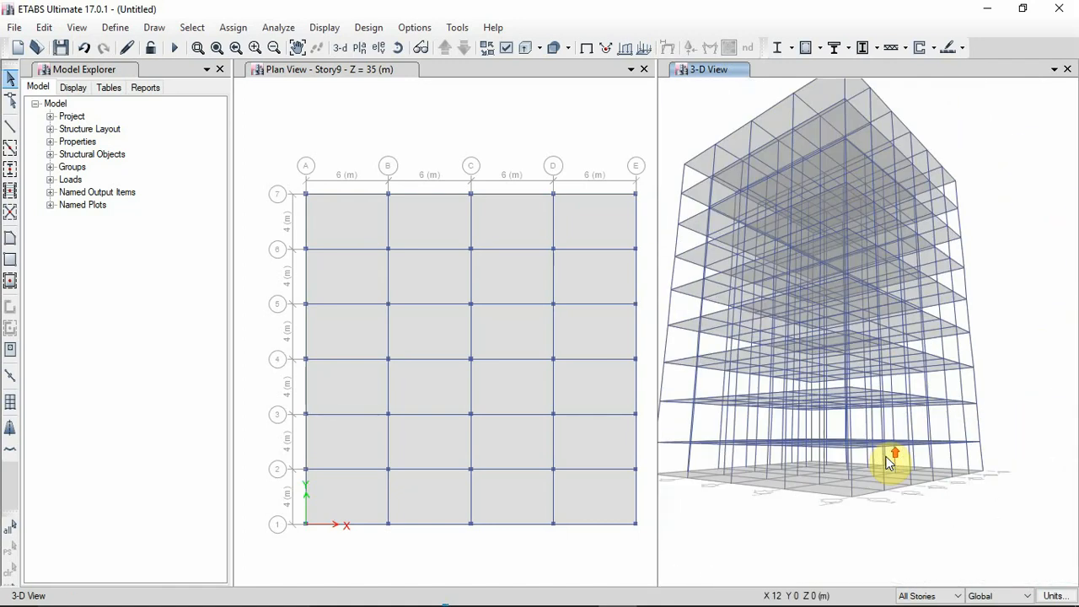
scroll(891, 458, down, 5)
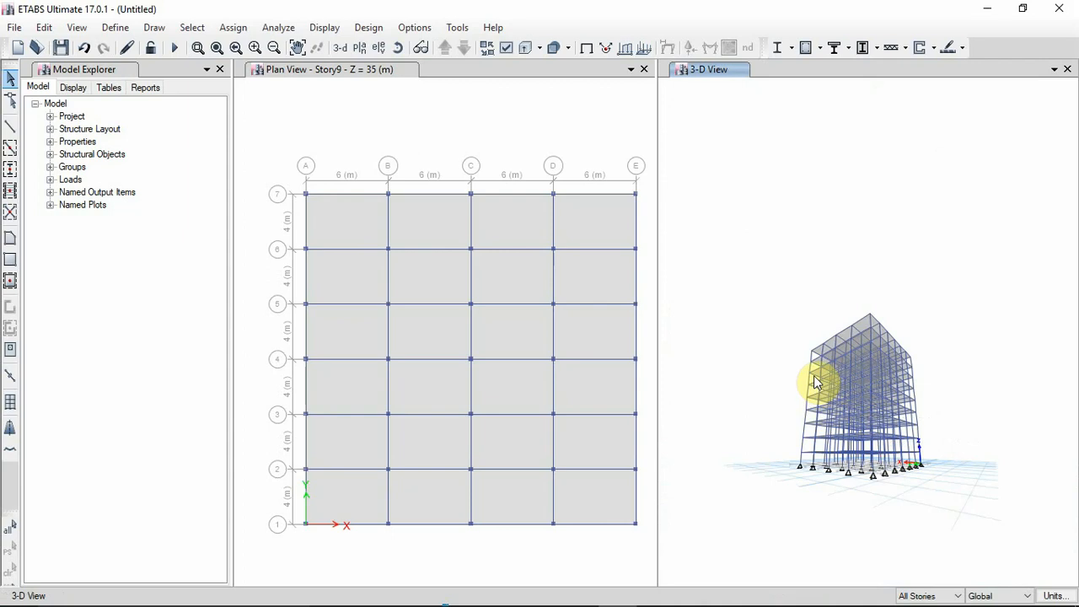
shift+middle_drag(800, 306, 804, 368)
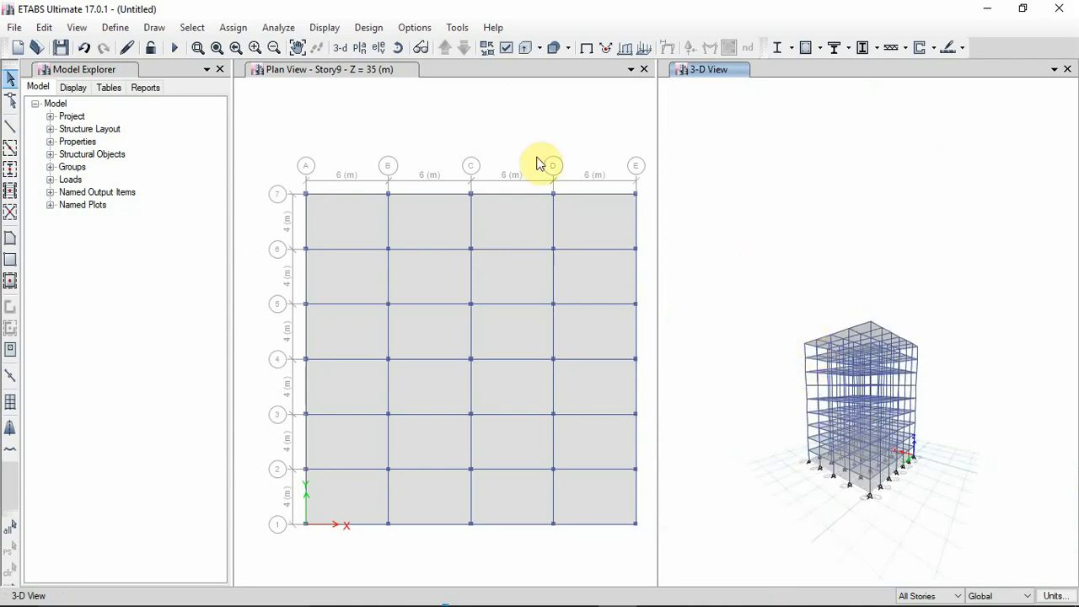
- Bring the plan view down to the Base level at Z = 0
click(407, 72)
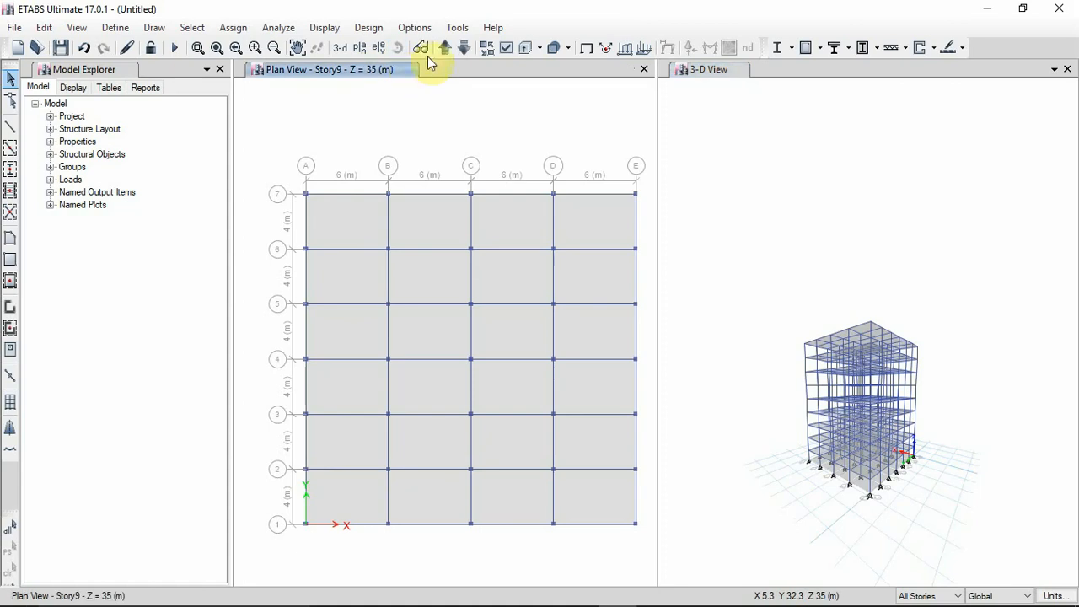
click(445, 49)
click(445, 49)
click(445, 50)
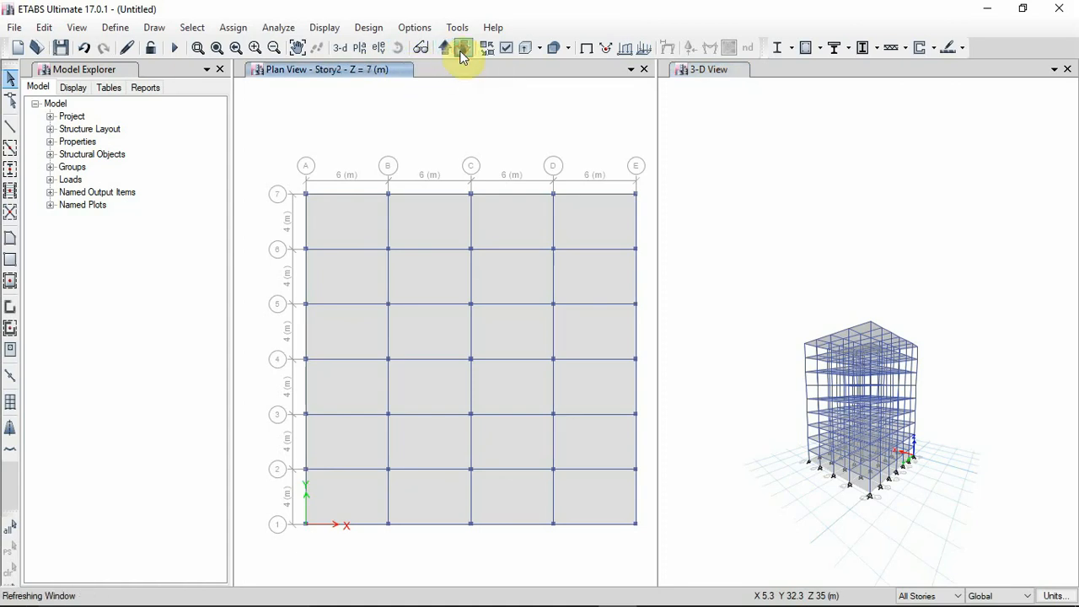
click(463, 48)
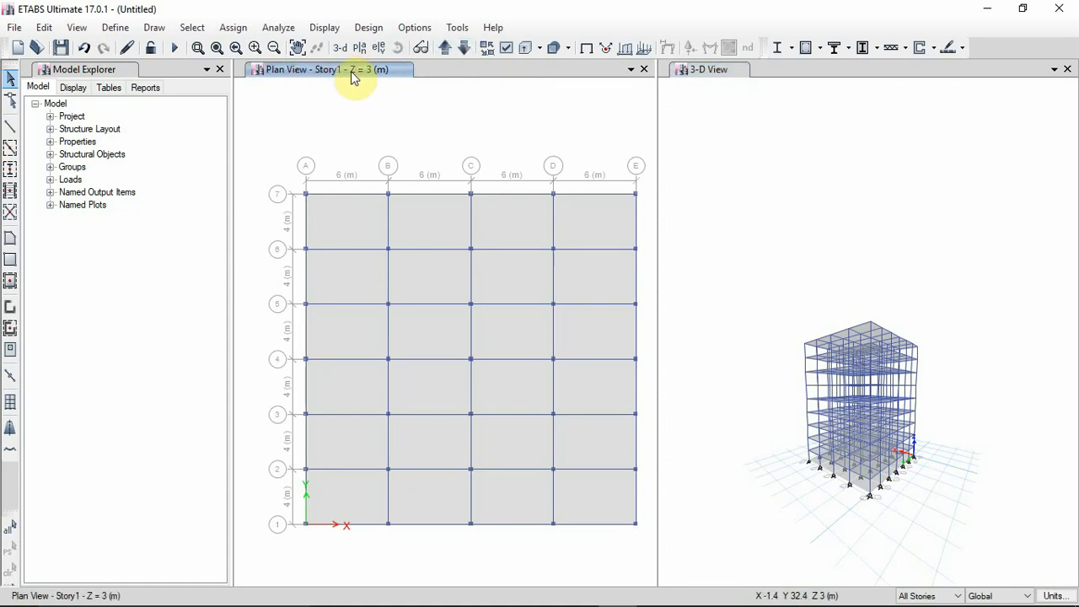
click(445, 48)
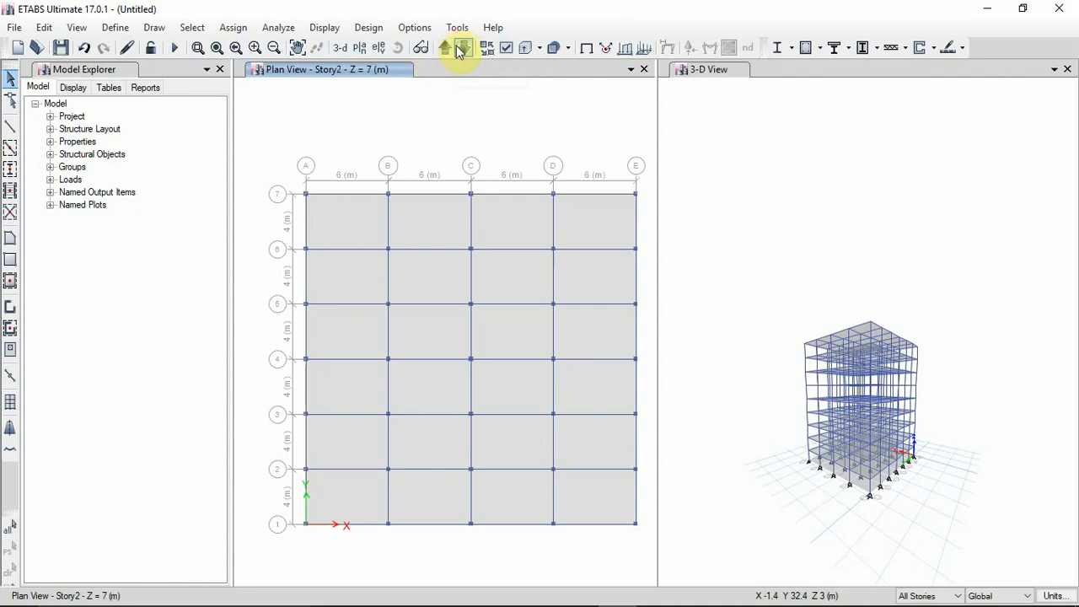
click(463, 48)
click(463, 48)
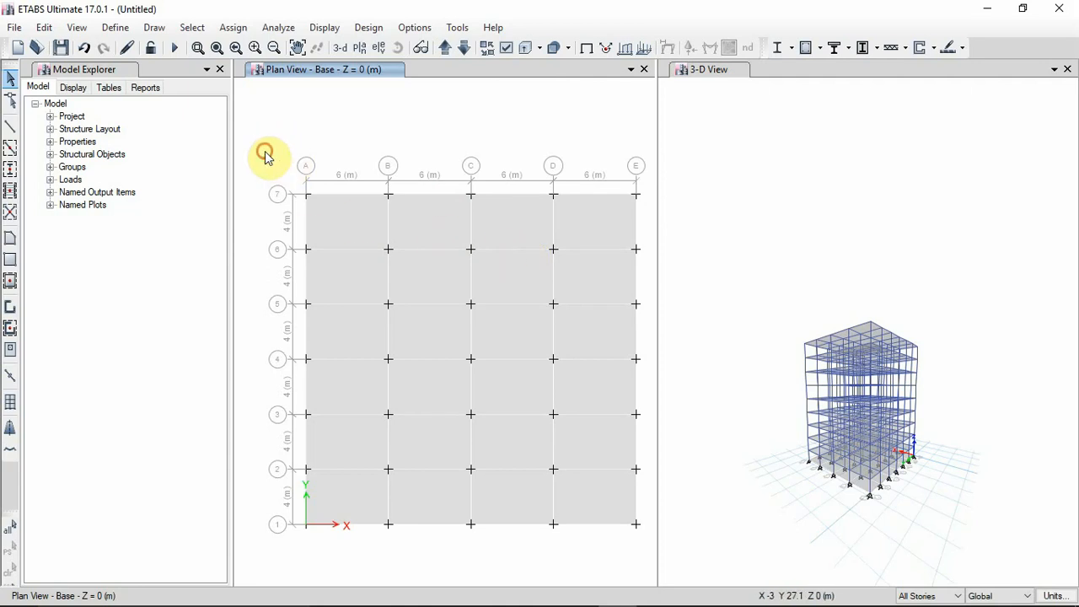
- Limit the selection scope to One Story and delete all slabs drawn at the Base level
drag(266, 158, 644, 553)
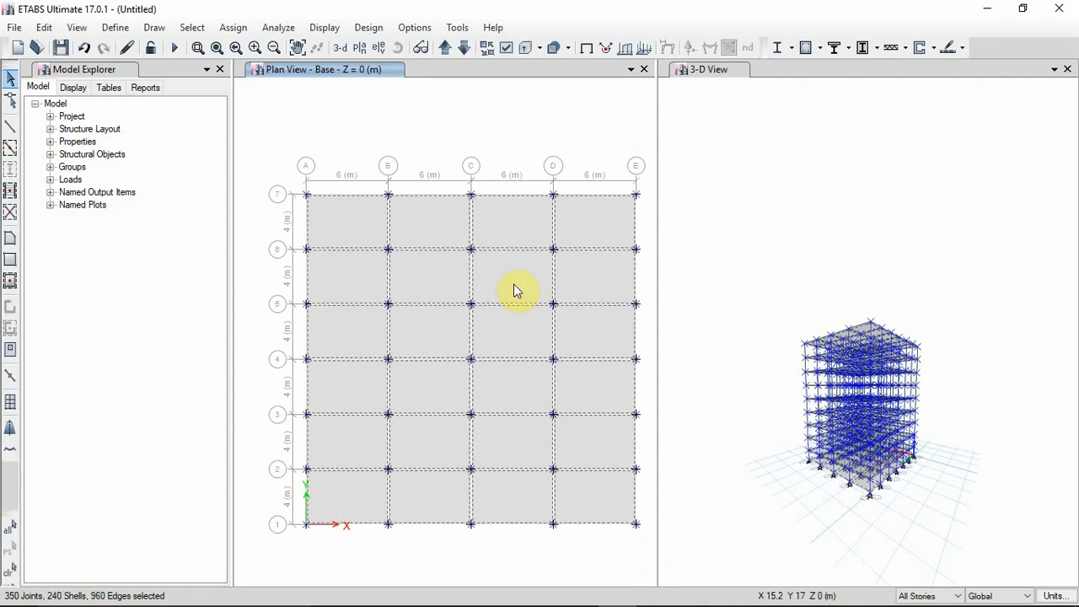
click(472, 148)
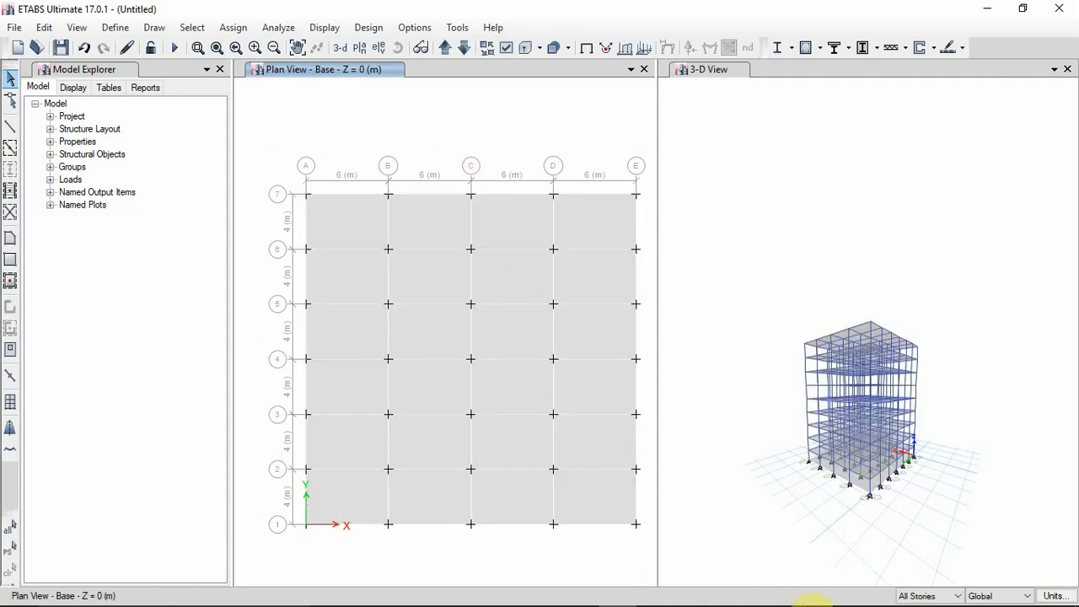
click(927, 596)
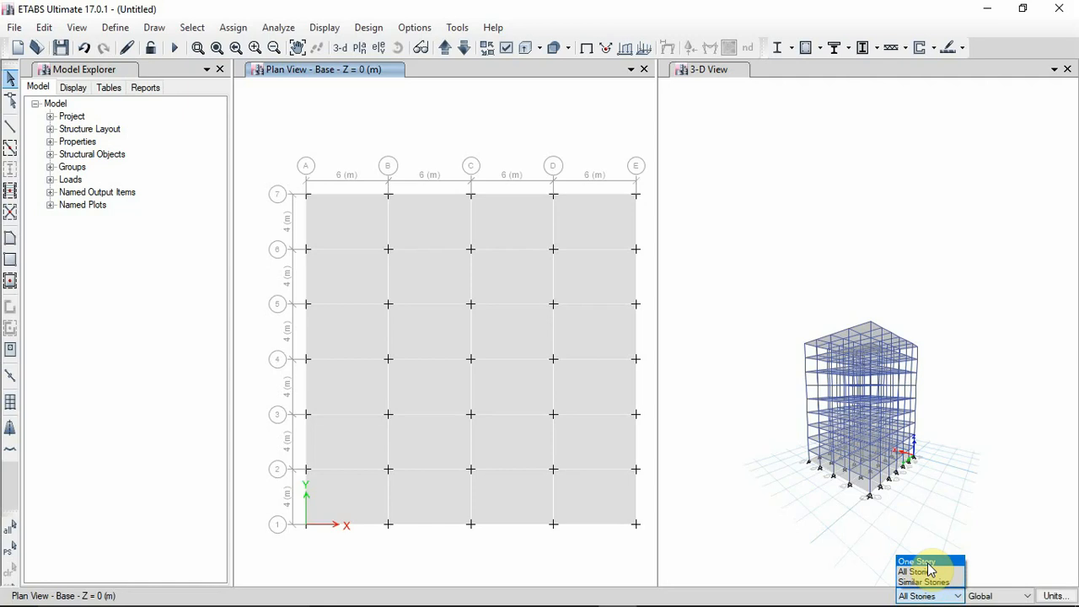
click(927, 562)
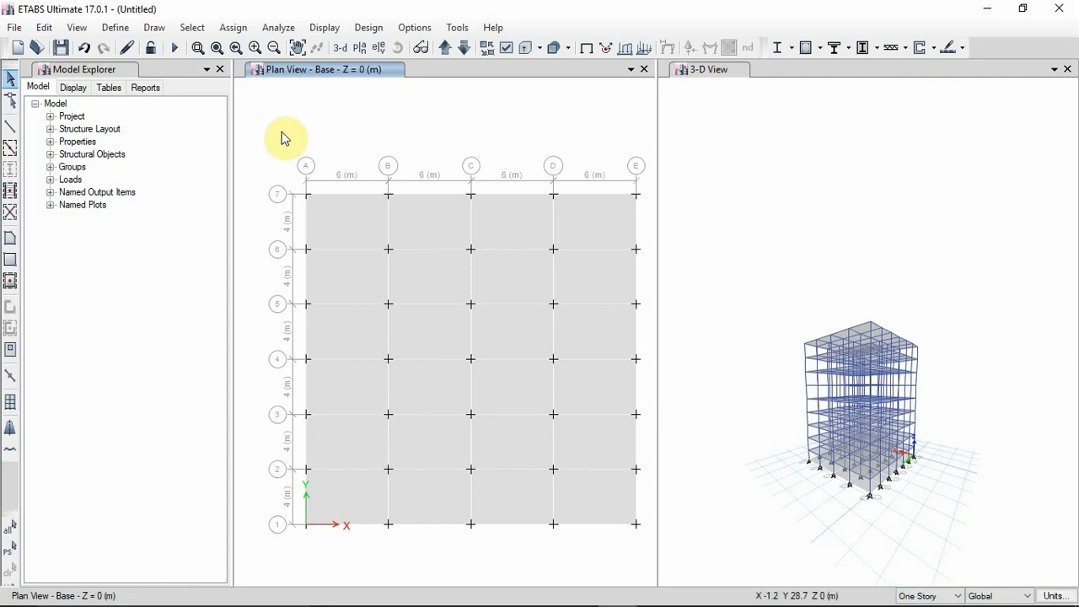
drag(265, 132, 645, 547)
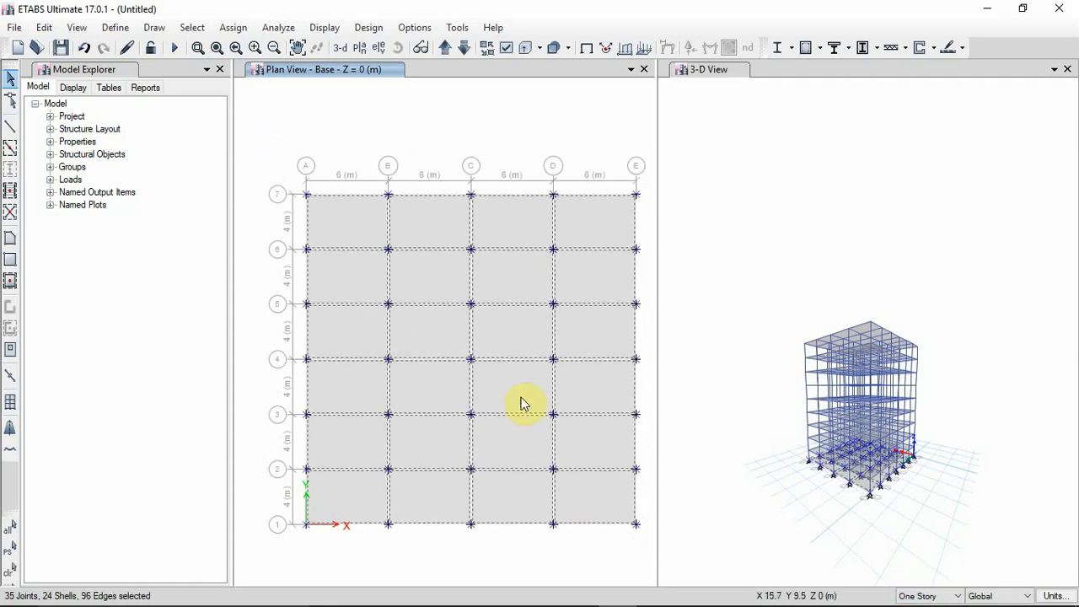
key(Delete)
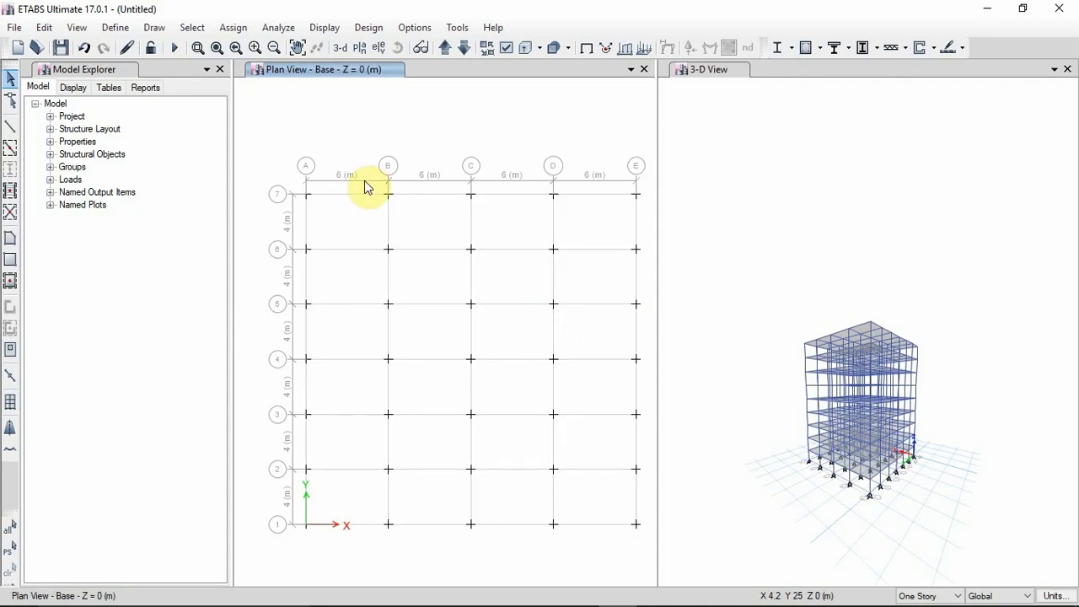
- Assign fixed restraints, with all translations and rotations in X, Y and Z restrained, to every joint at the Base level
click(273, 158)
drag(273, 157, 653, 556)
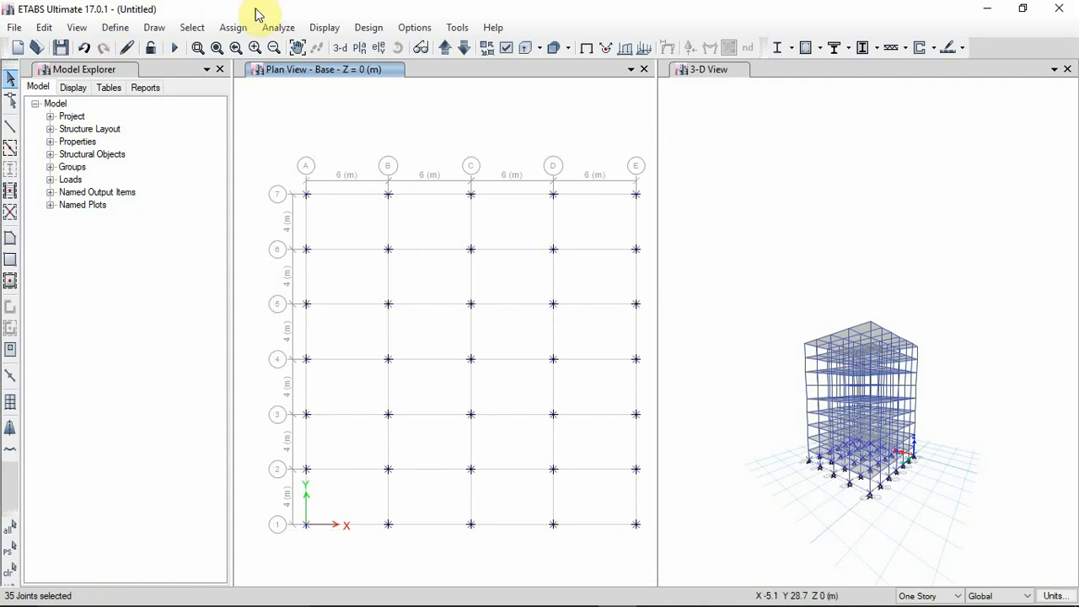
click(234, 27)
mouse_move(255, 46)
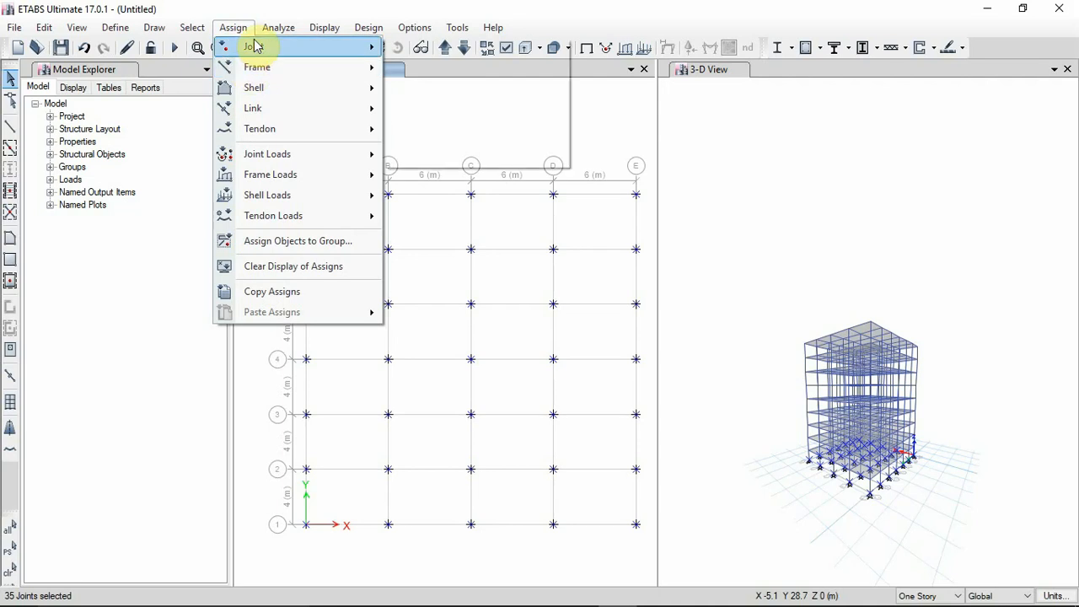
click(395, 48)
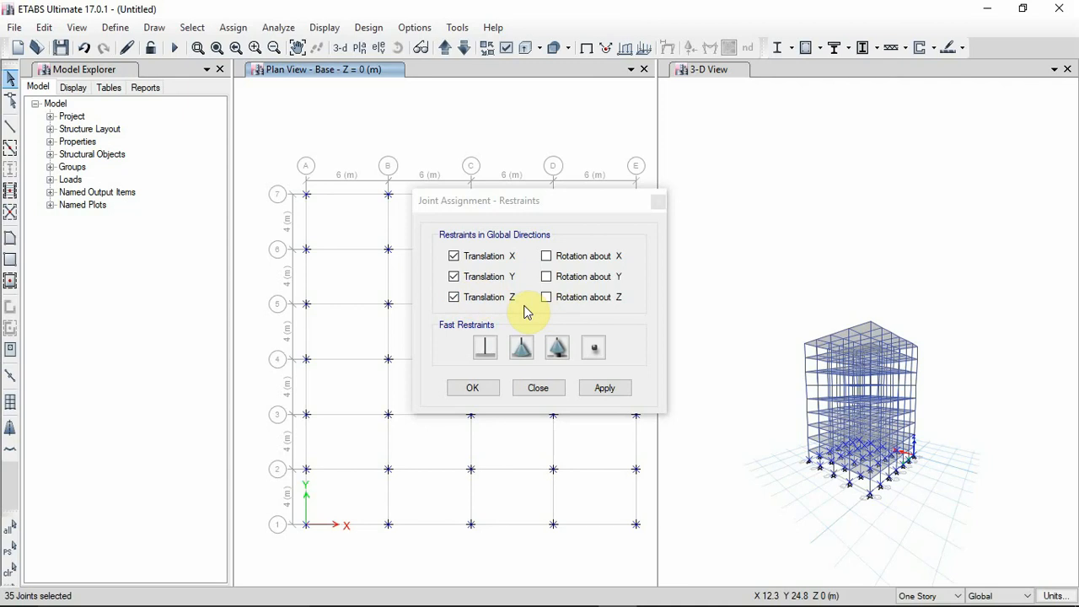
click(485, 348)
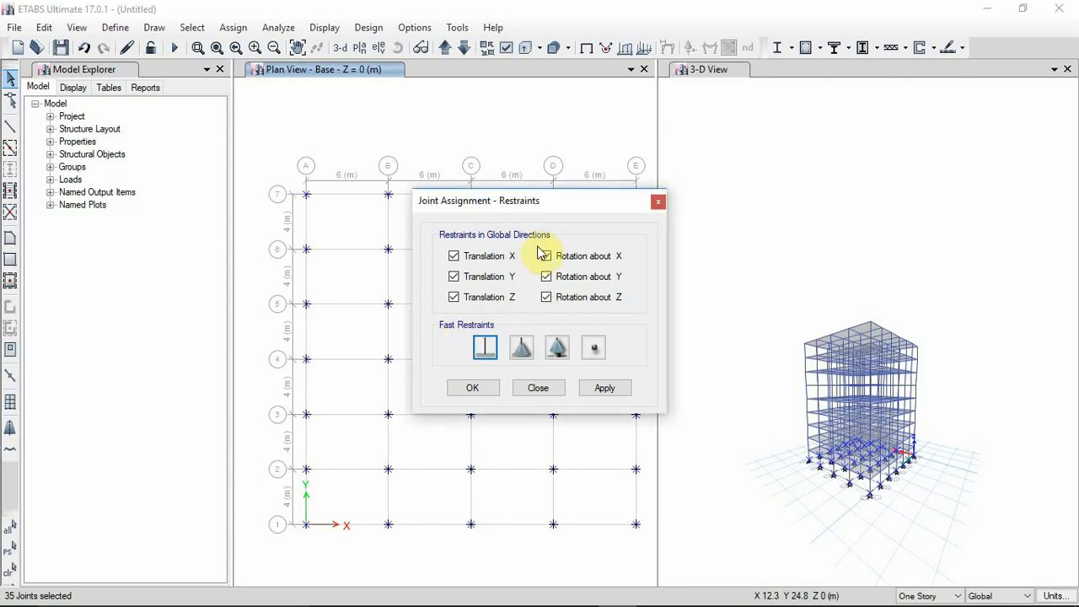
click(605, 388)
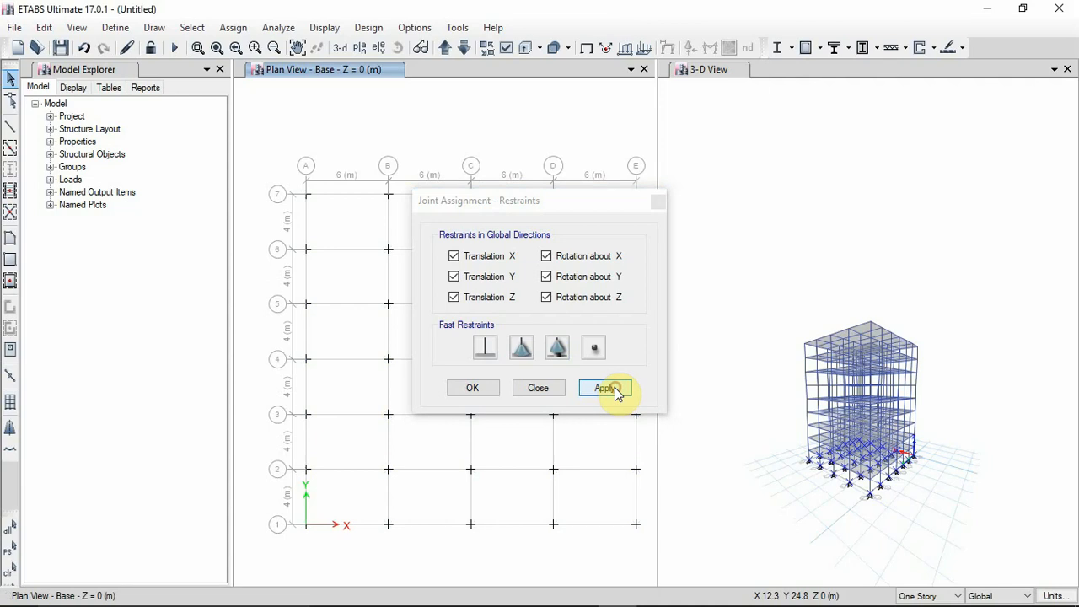
click(472, 388)
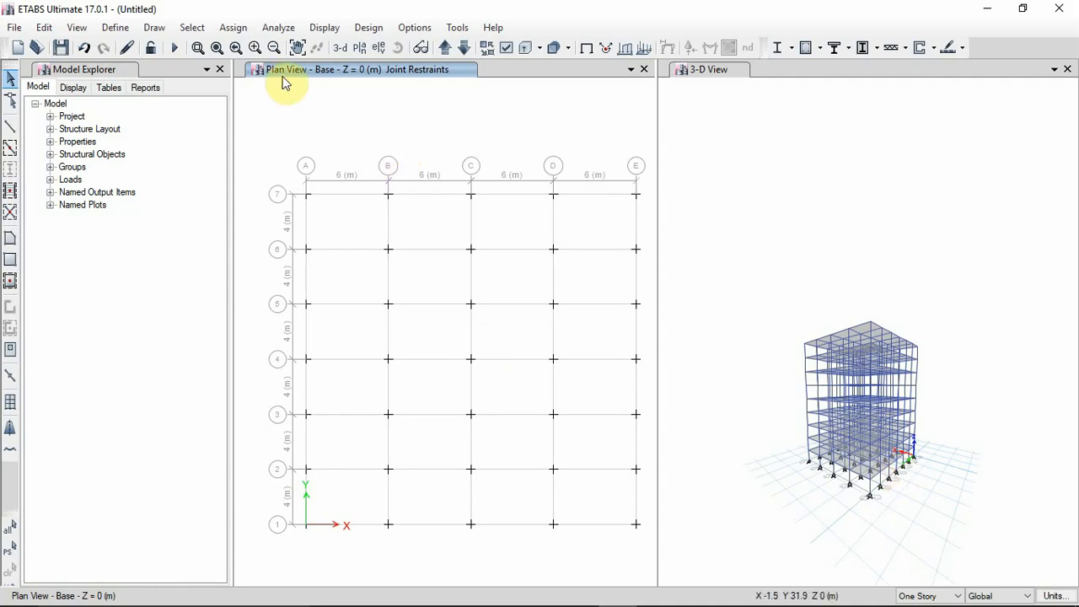
- Auto-draw cladding around the whole building with the Use Floors option
click(152, 27)
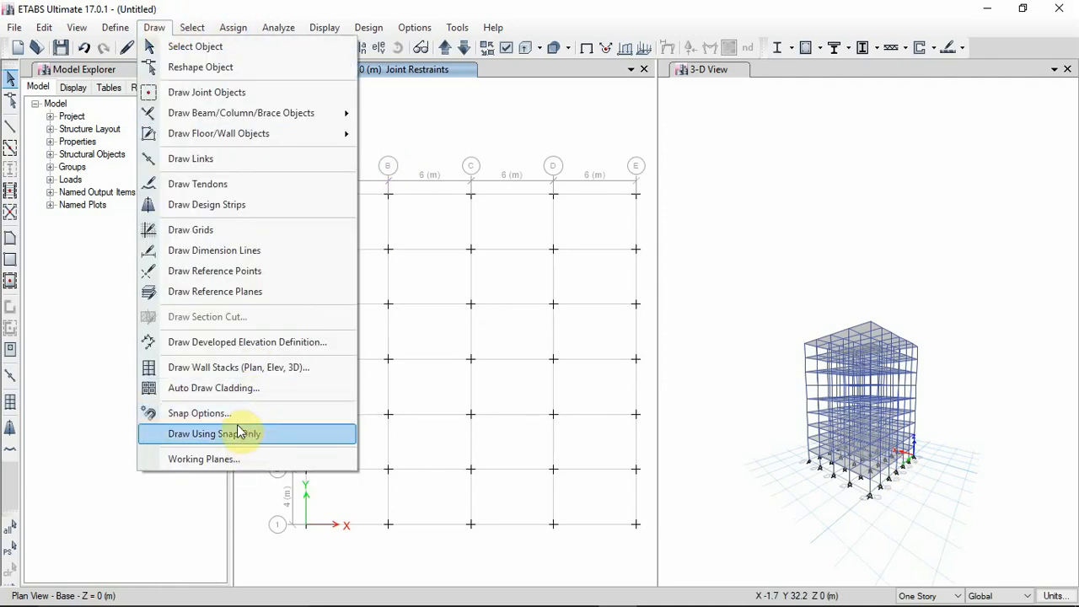
click(211, 388)
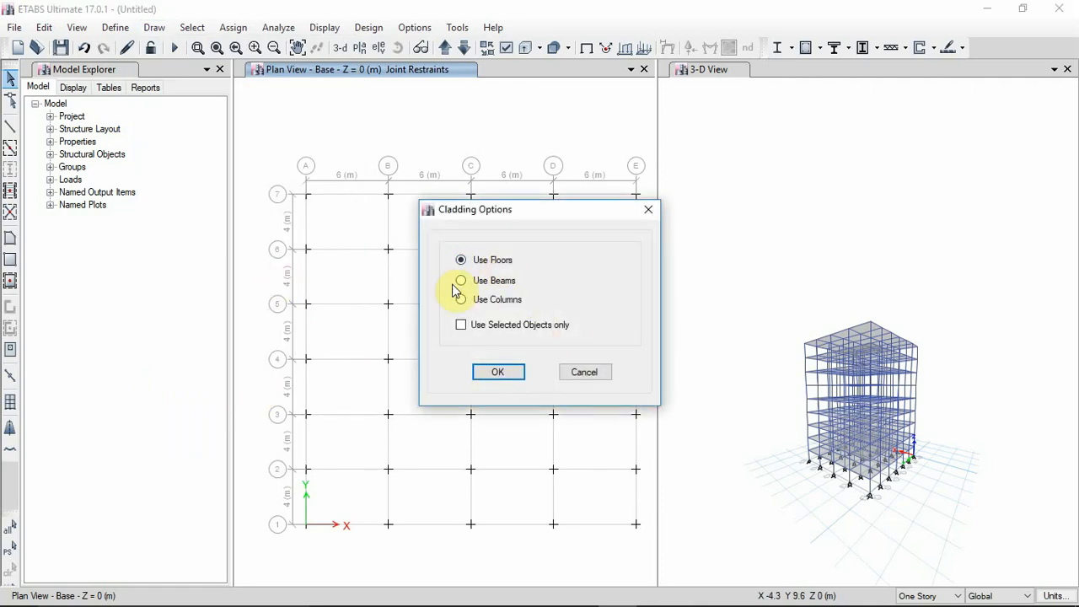
click(504, 374)
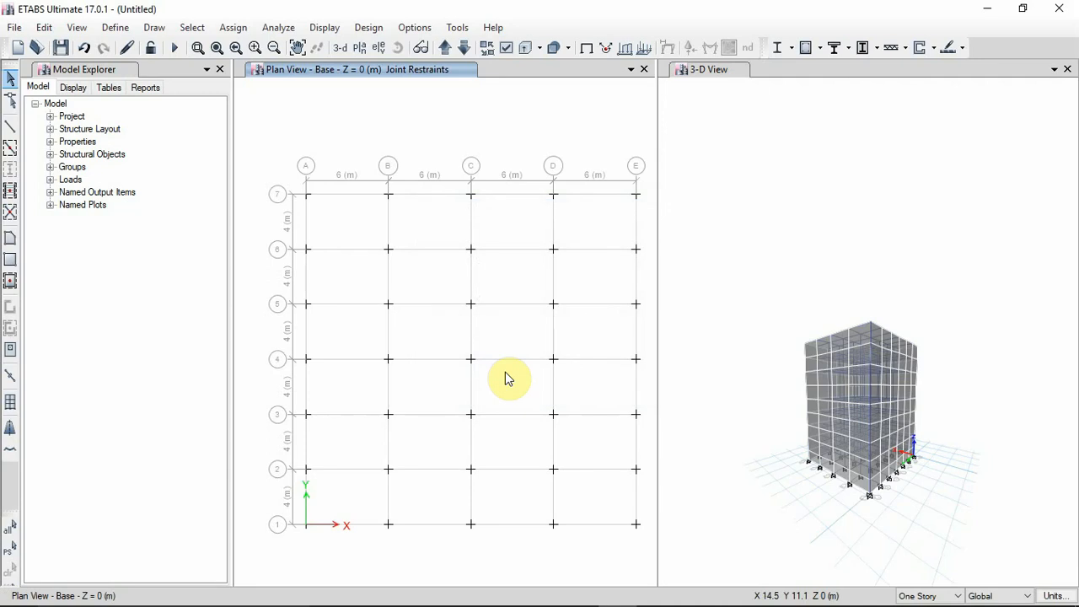
- Examine the cladding around the building in the 3D view from near and far
scroll(927, 422, up, 4)
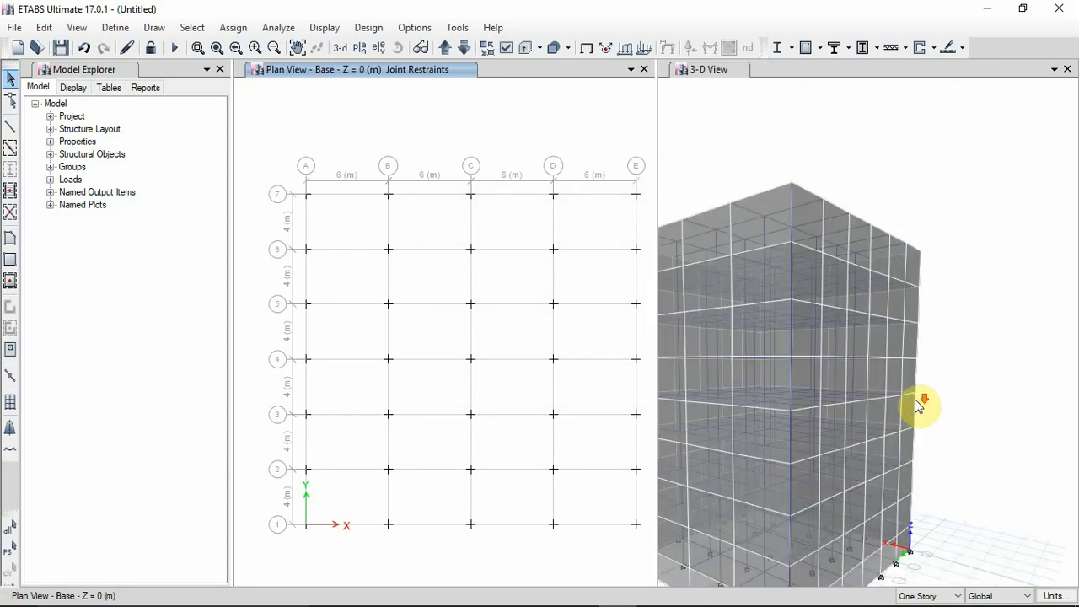
scroll(915, 399, down, 5)
scroll(912, 398, up, 8)
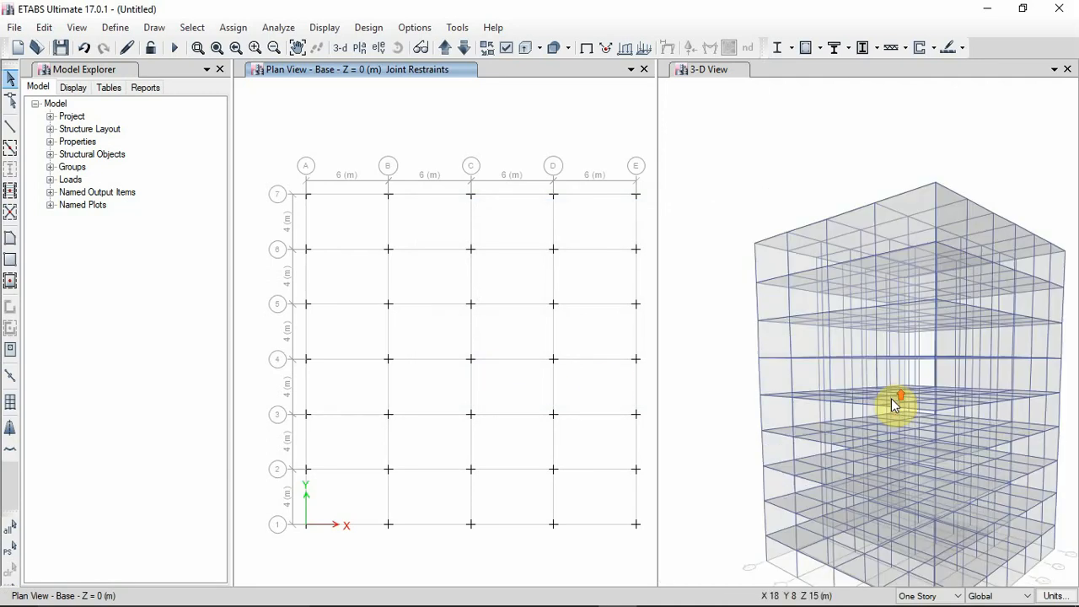
scroll(895, 404, down, 8)
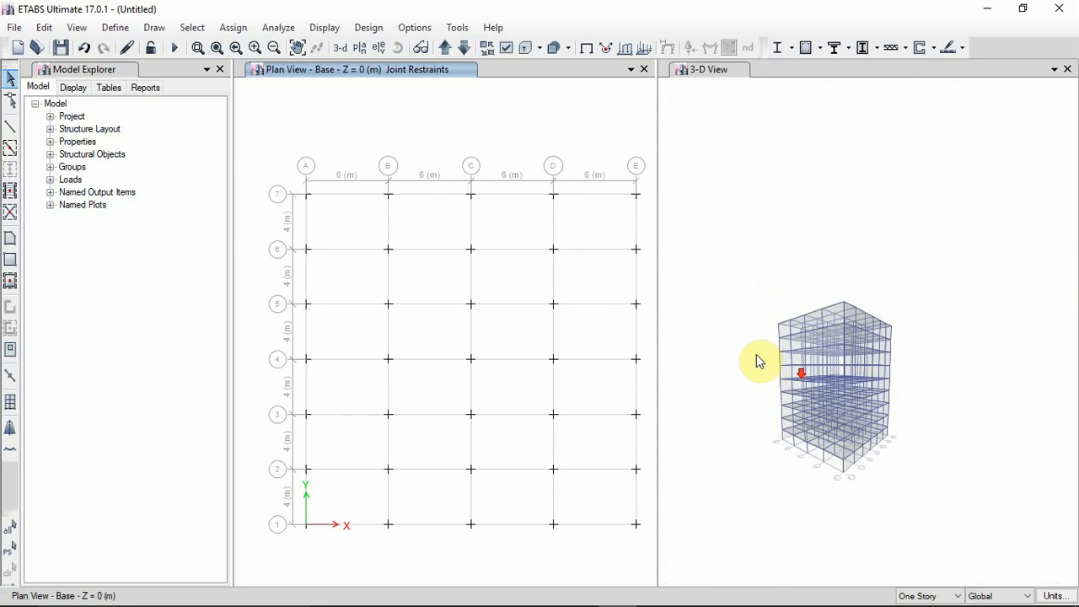
scroll(823, 339, up, 5)
scroll(843, 346, down, 5)
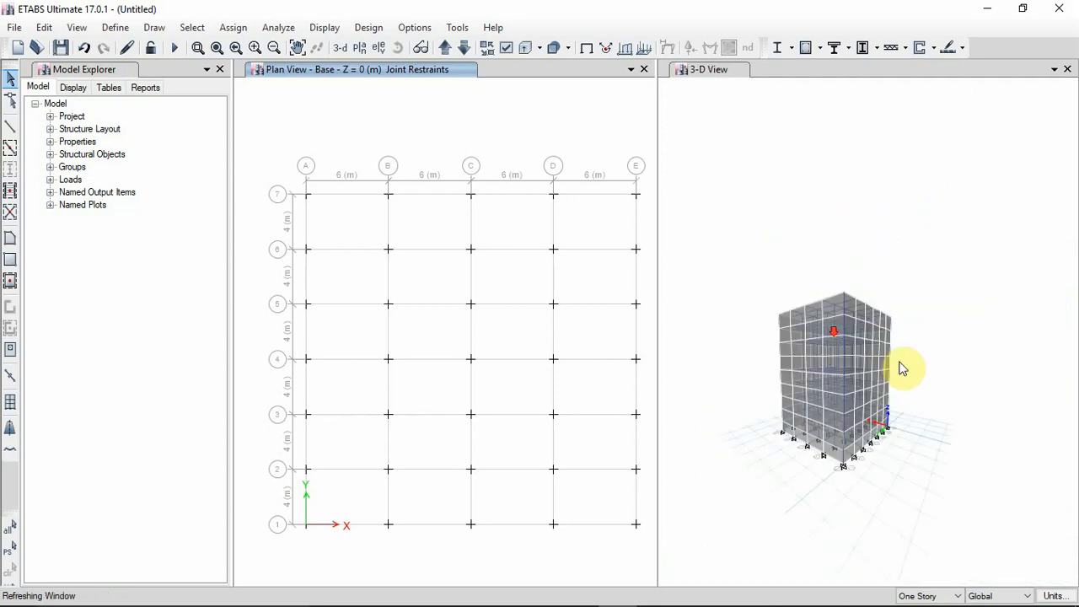
shift+middle_drag(993, 376, 981, 405)
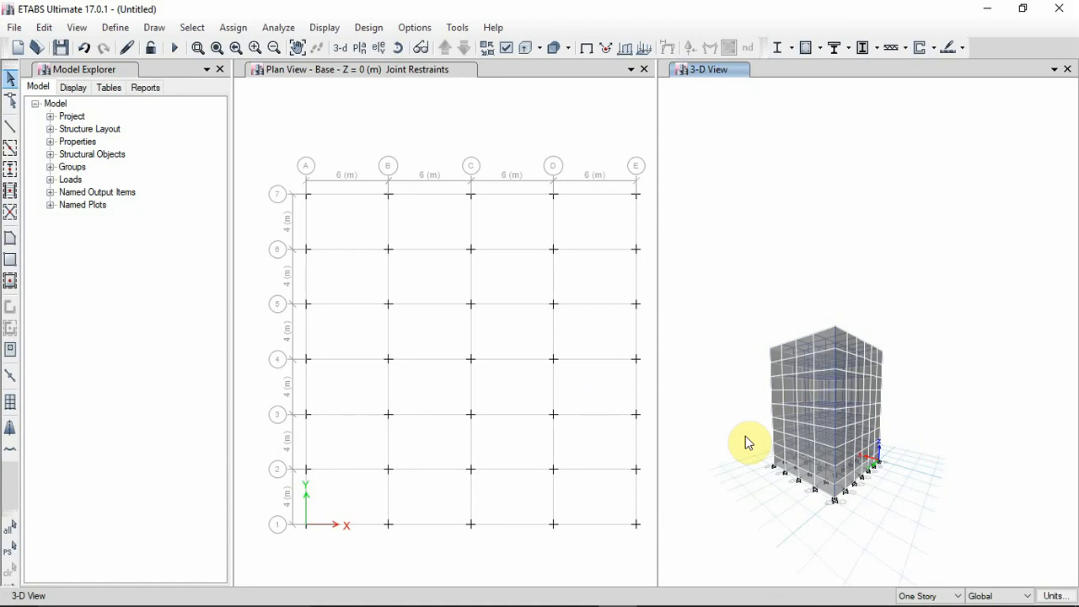
scroll(788, 497, up, 3)
scroll(792, 504, up, 2)
scroll(793, 475, down, 5)
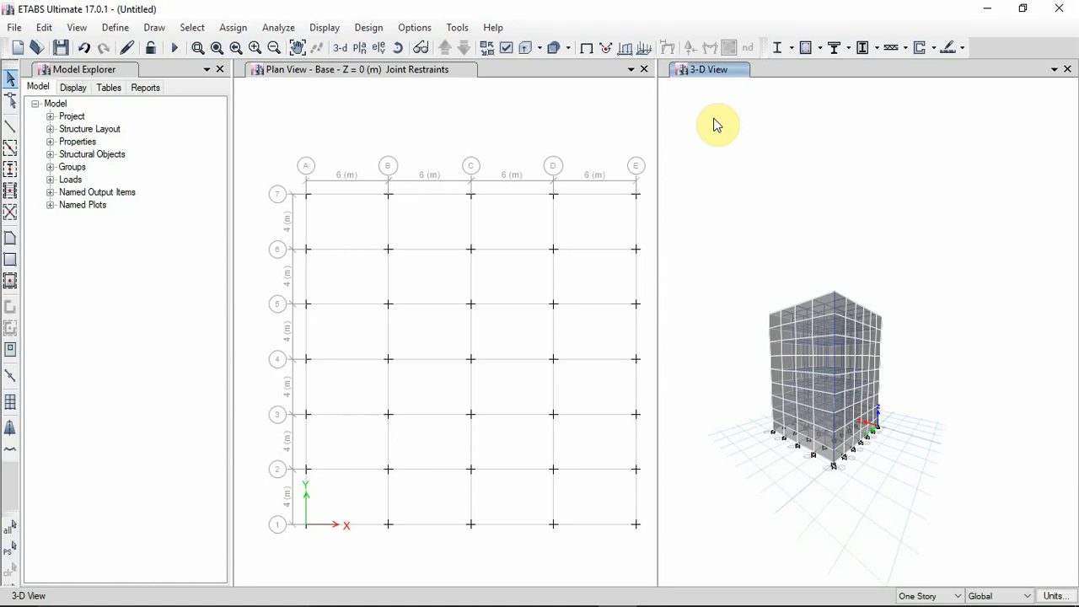
- Minimize the model window to reach the desktop
click(1003, 8)
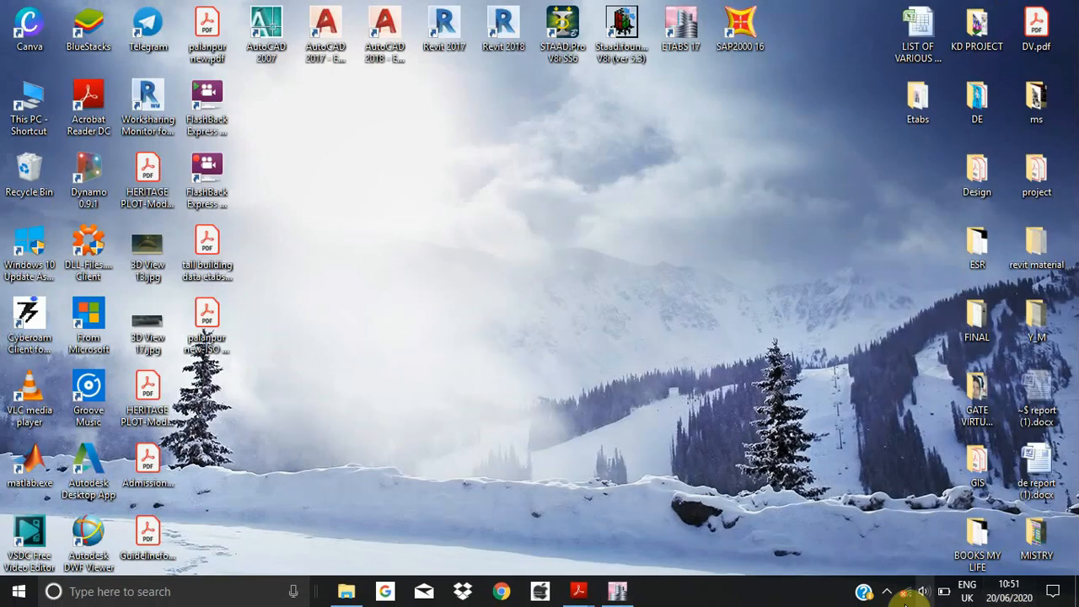